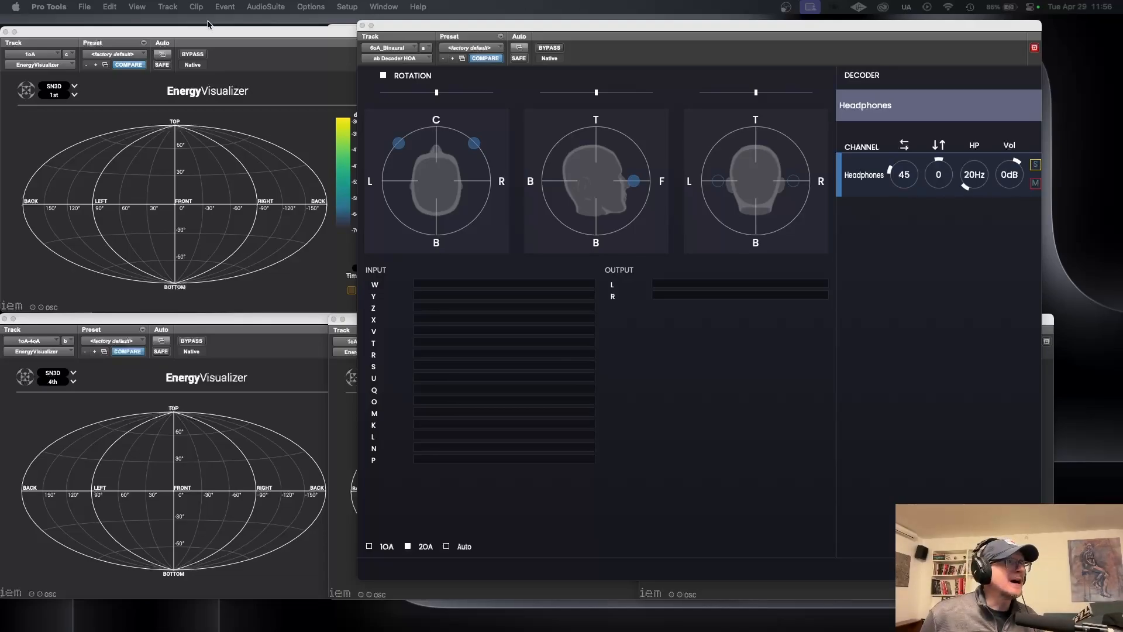
Step: Open the I/O Setup and display the session's bus paths
click(217, 40)
click(347, 7)
click(344, 83)
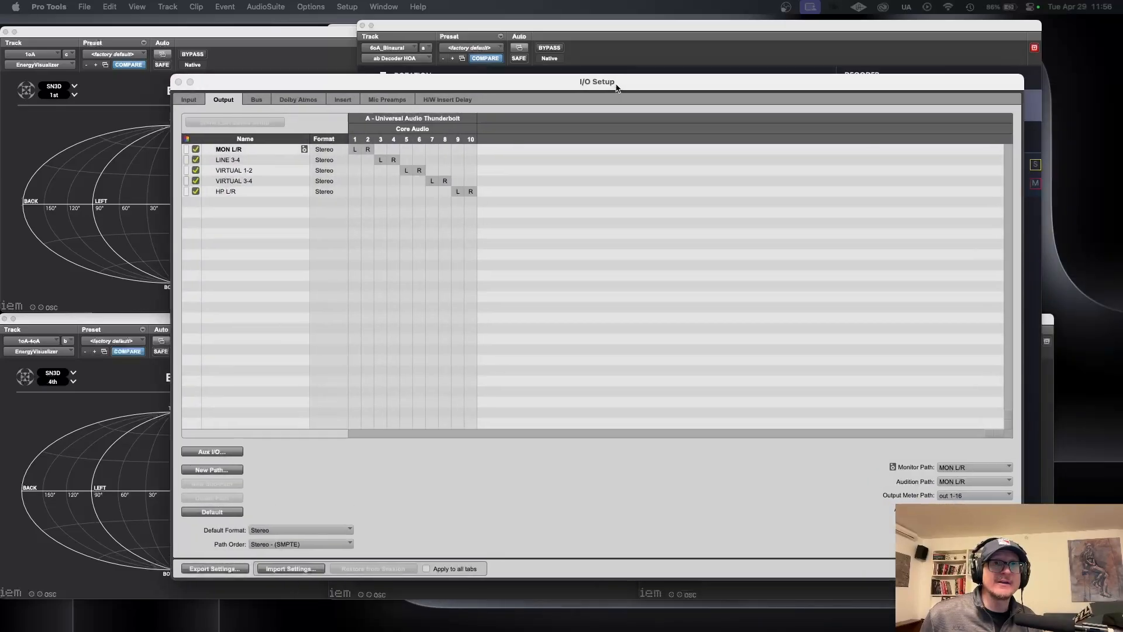
drag(615, 83, 504, 57)
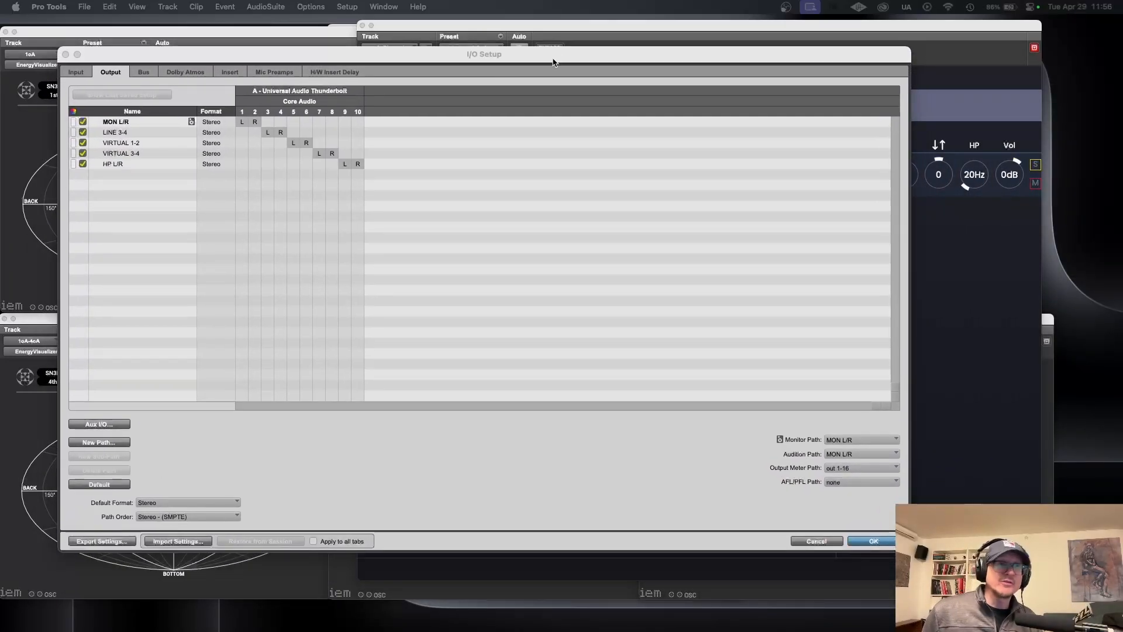
drag(392, 58, 389, 53)
click(143, 69)
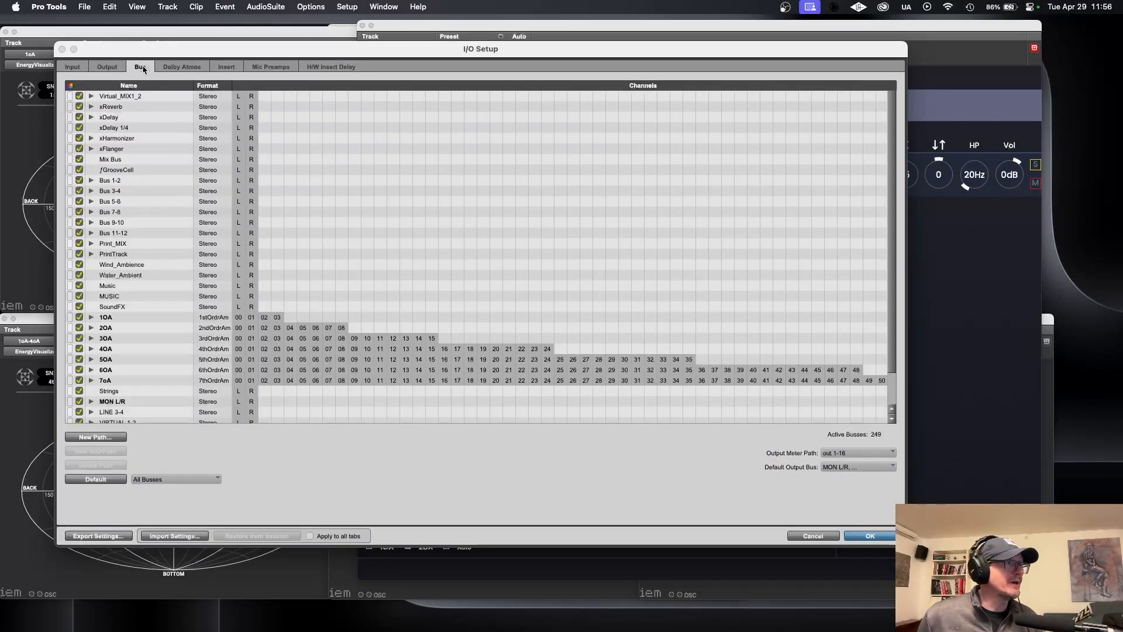
Step: Fill in a new 1st Order Ambisonics bus path named 1oA, cancel its creation, and close the I/O Setup
click(96, 437)
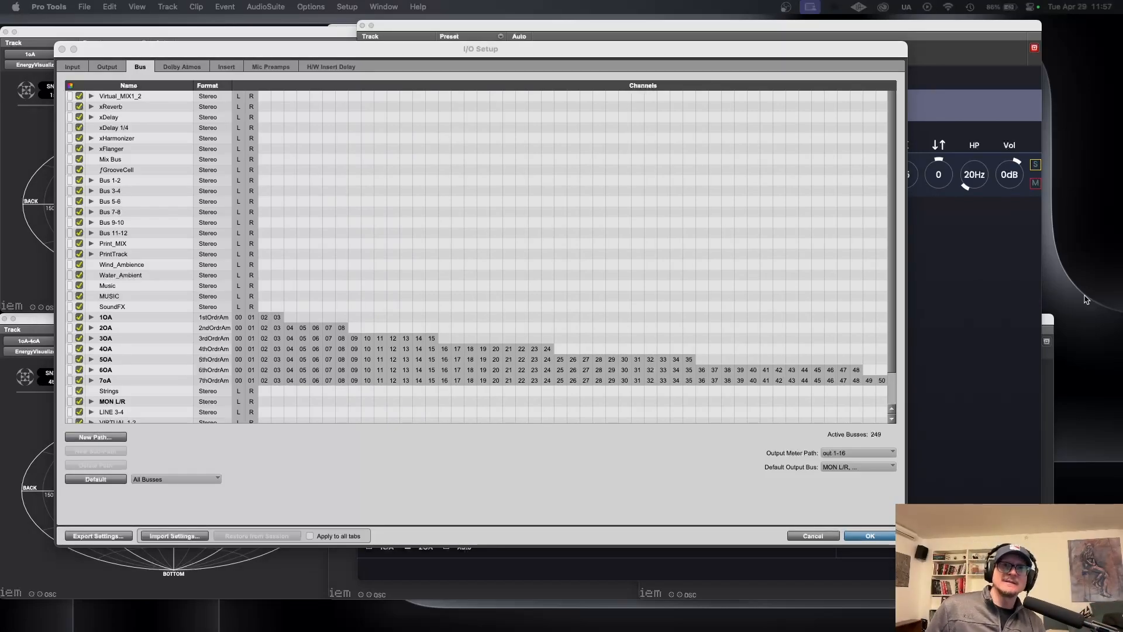
click(451, 187)
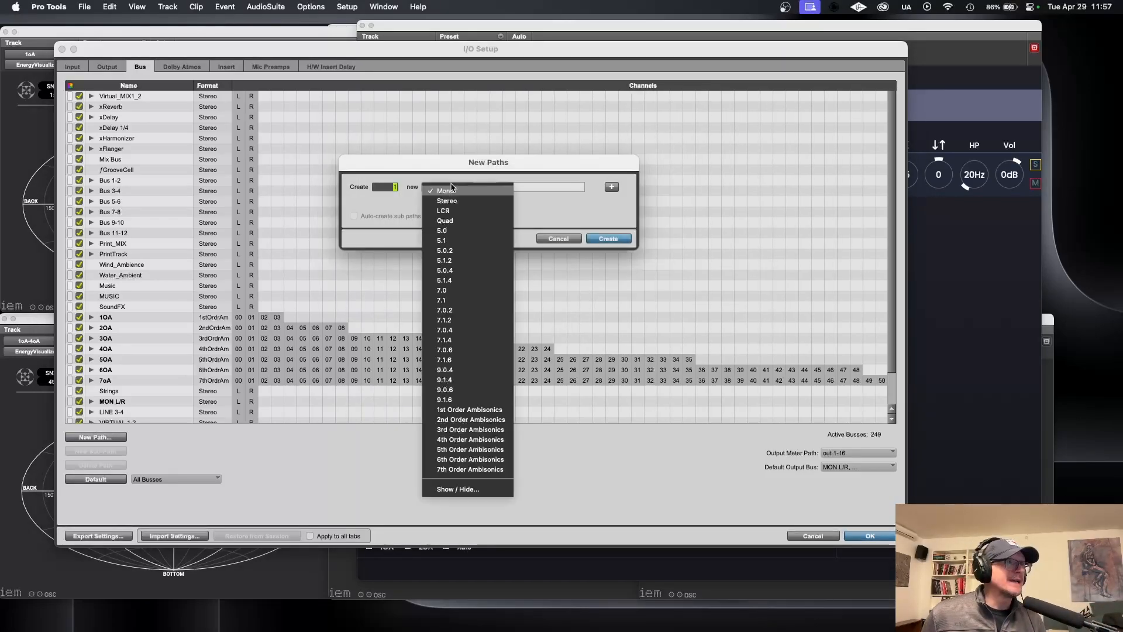
click(493, 411)
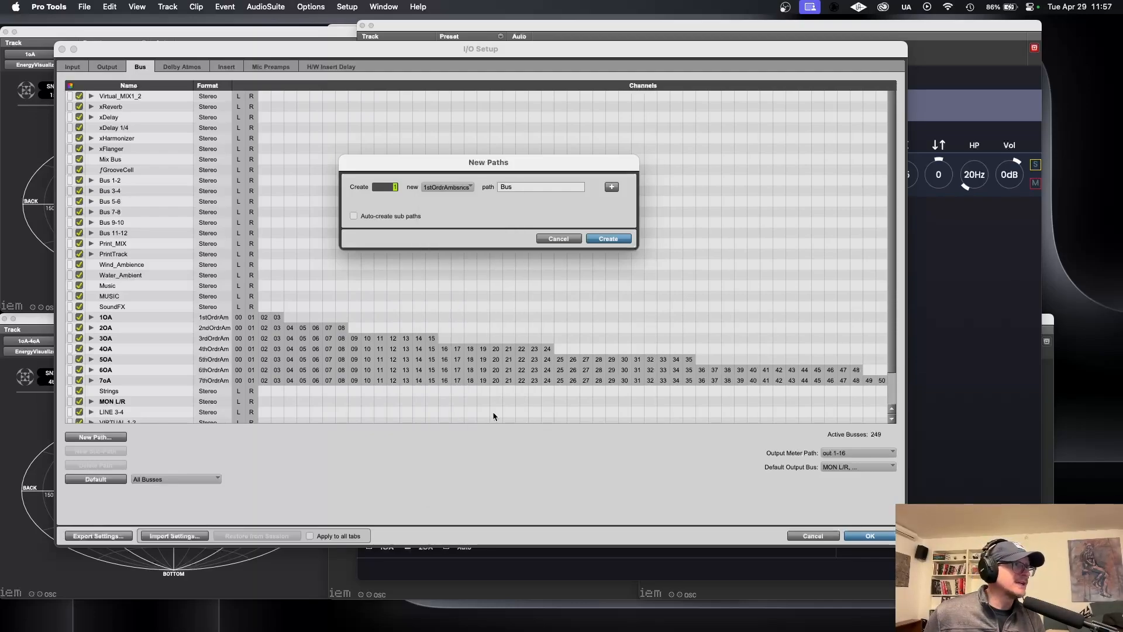
double_click(503, 186)
text(1oA)
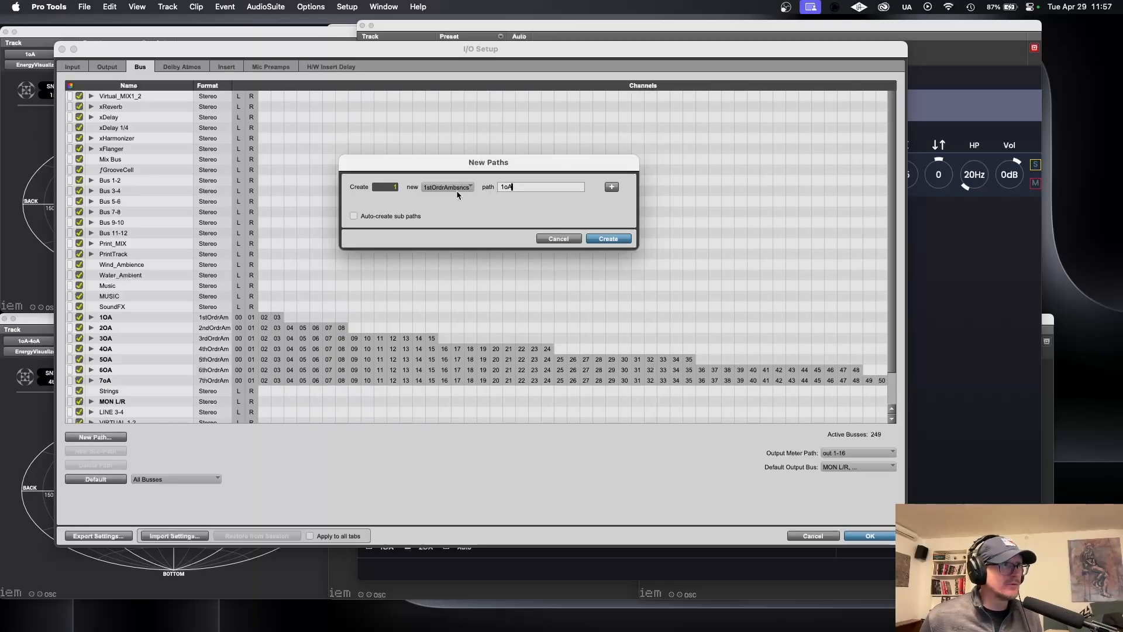
click(541, 238)
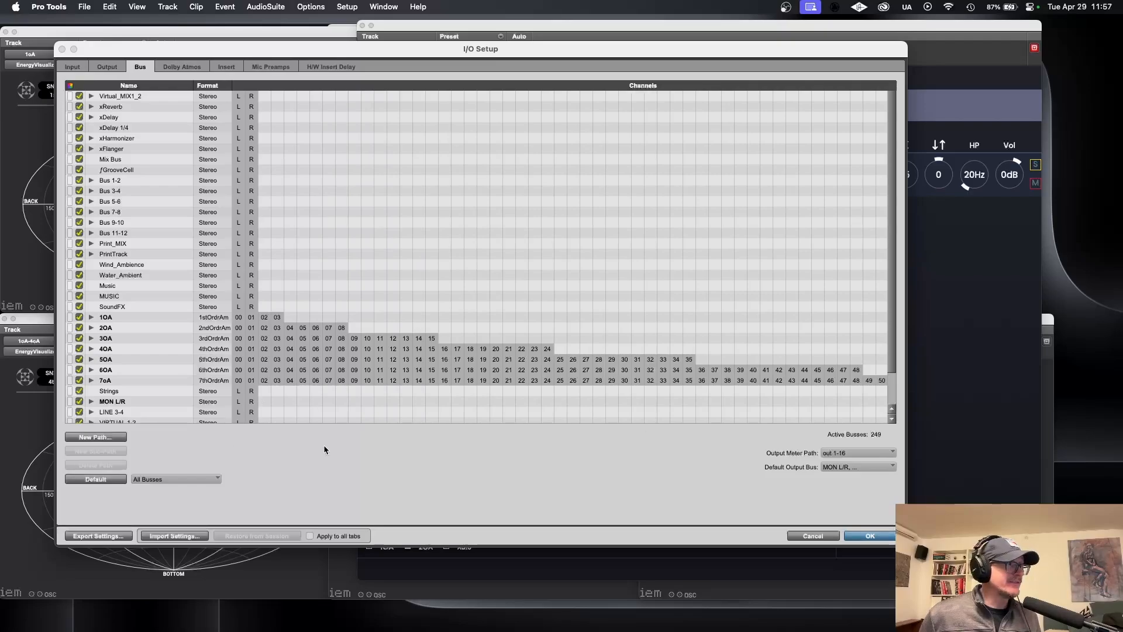
drag(907, 547, 1074, 530)
key(Return)
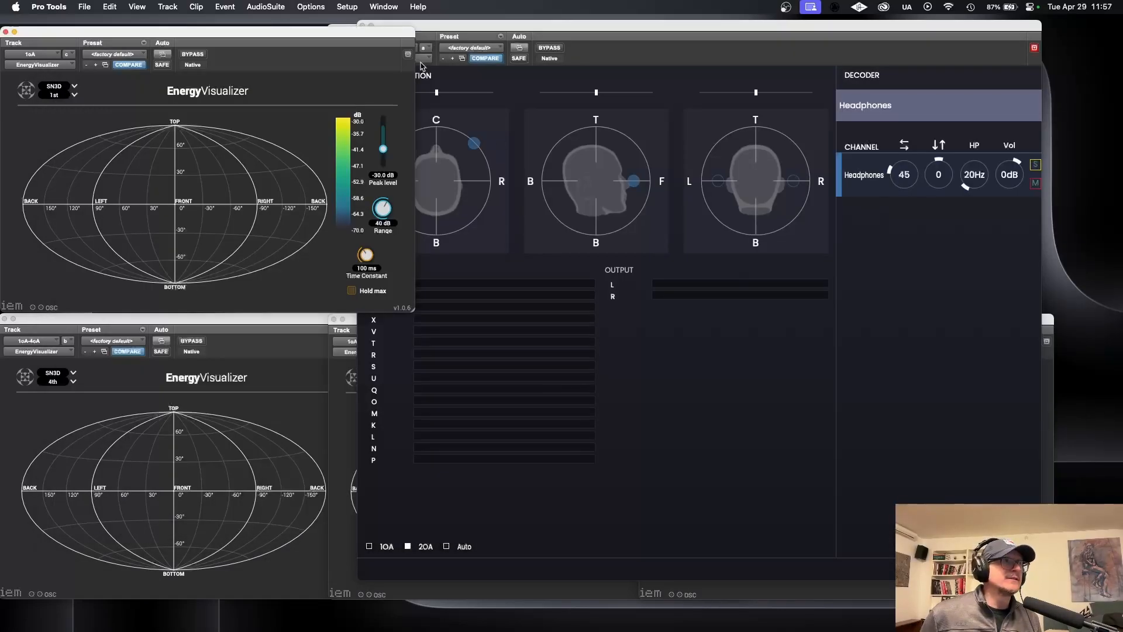
Step: Check the CPU, disk and memory load in the System Usage window, and close it
click(384, 7)
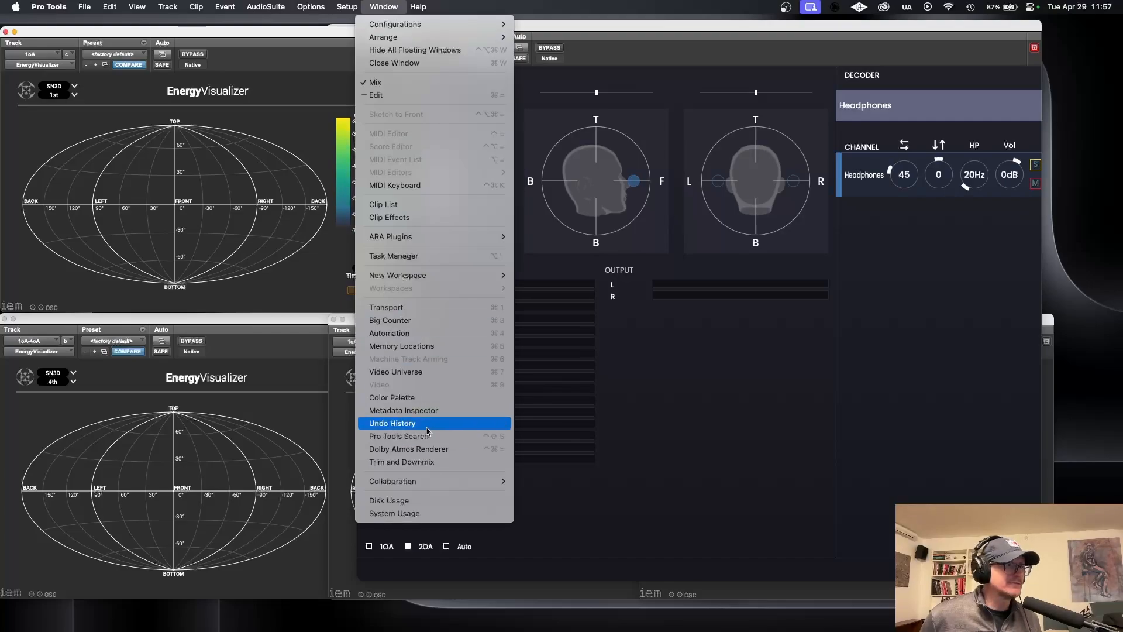
click(424, 513)
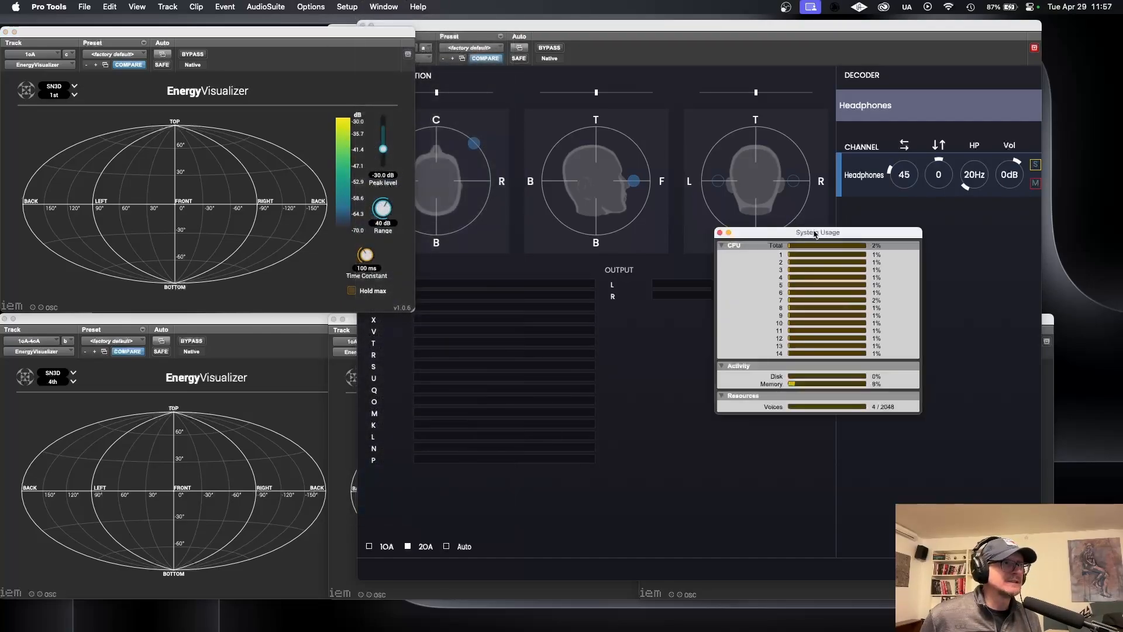
drag(815, 234, 426, 137)
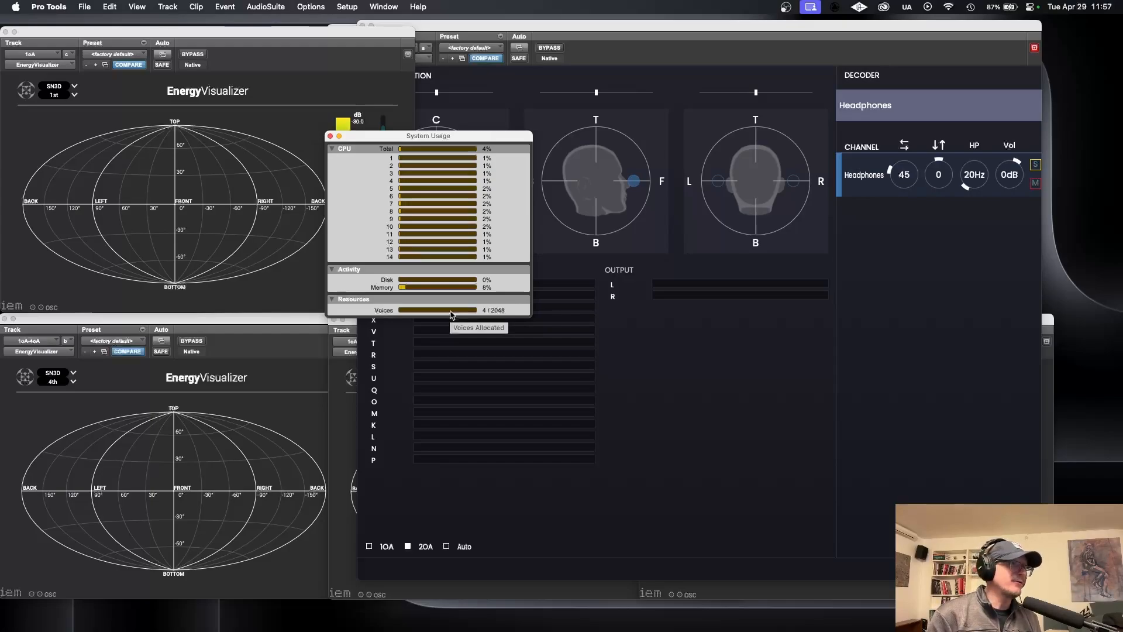
click(330, 136)
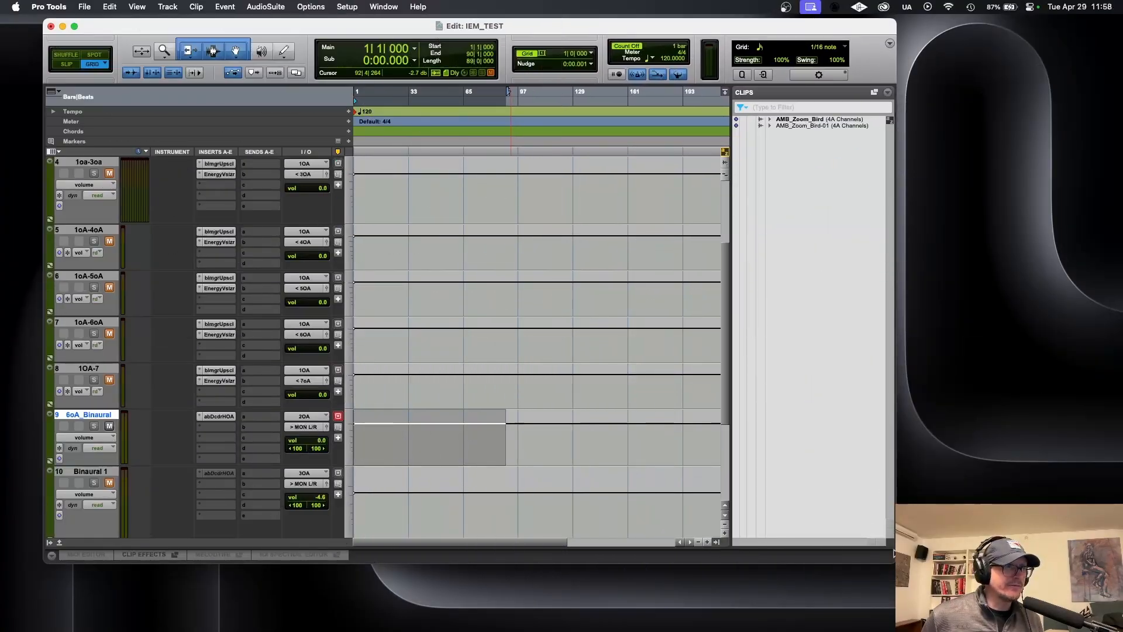
Step: Enlarge the Edit window and increase the height of the 1oA track
drag(896, 562, 1090, 617)
scroll(399, 270, up, 5)
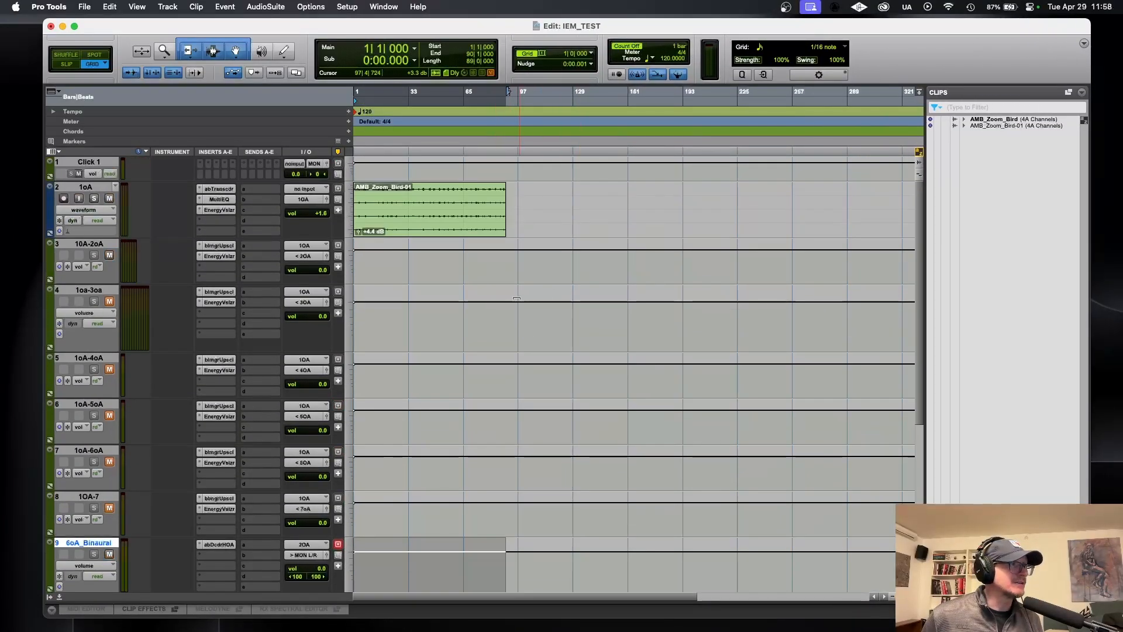
drag(106, 236, 104, 318)
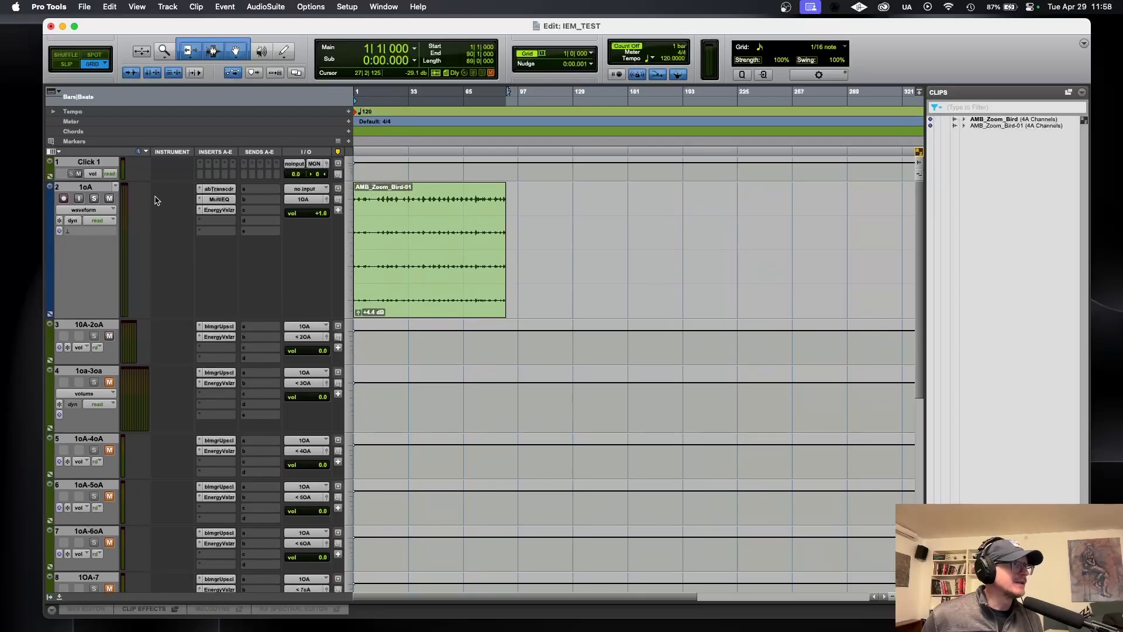
Step: Create a 1st Order Ambisonics audio track named Ambisonic Source below the 1oA track, and reduce the 1oA track's height
click(434, 234)
double_click(399, 244)
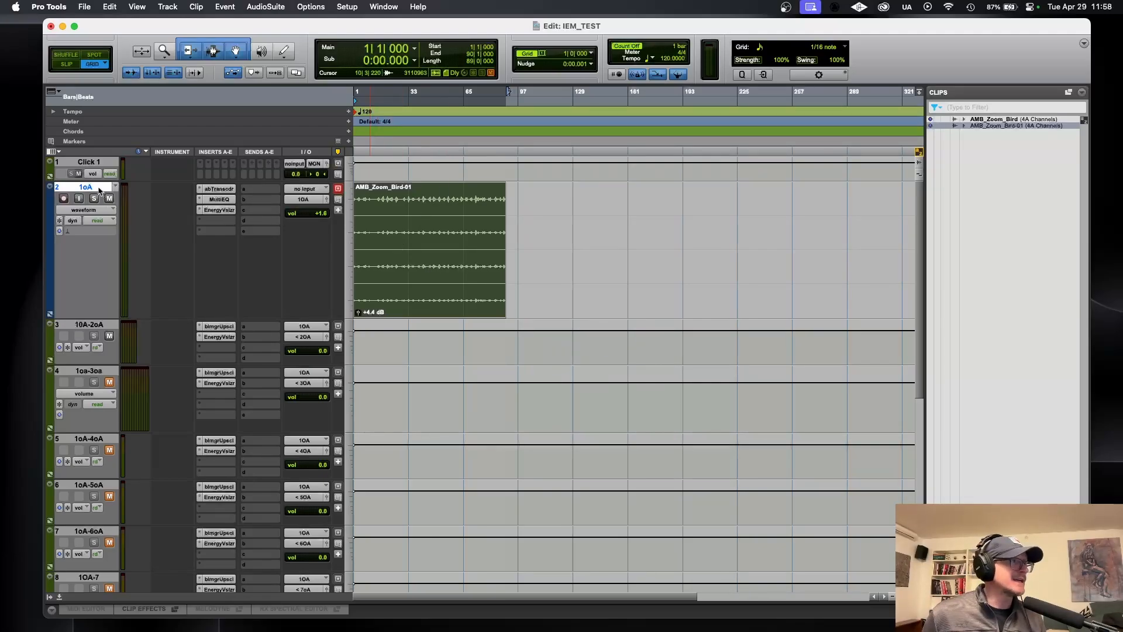
key(super+shift+n)
click(411, 165)
click(438, 385)
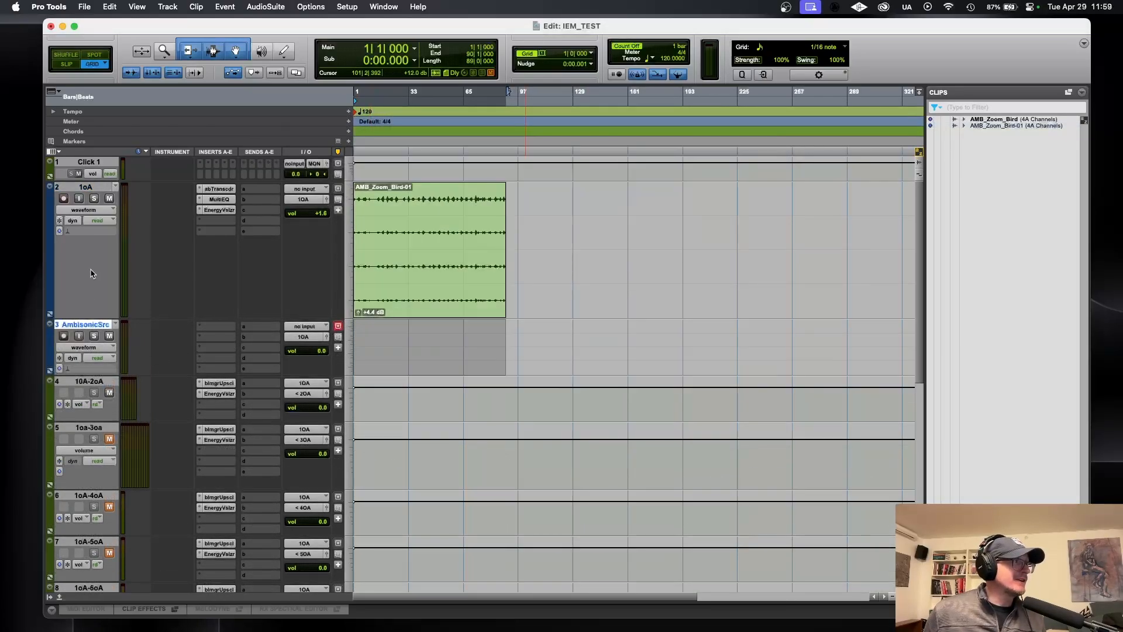
drag(93, 317, 86, 235)
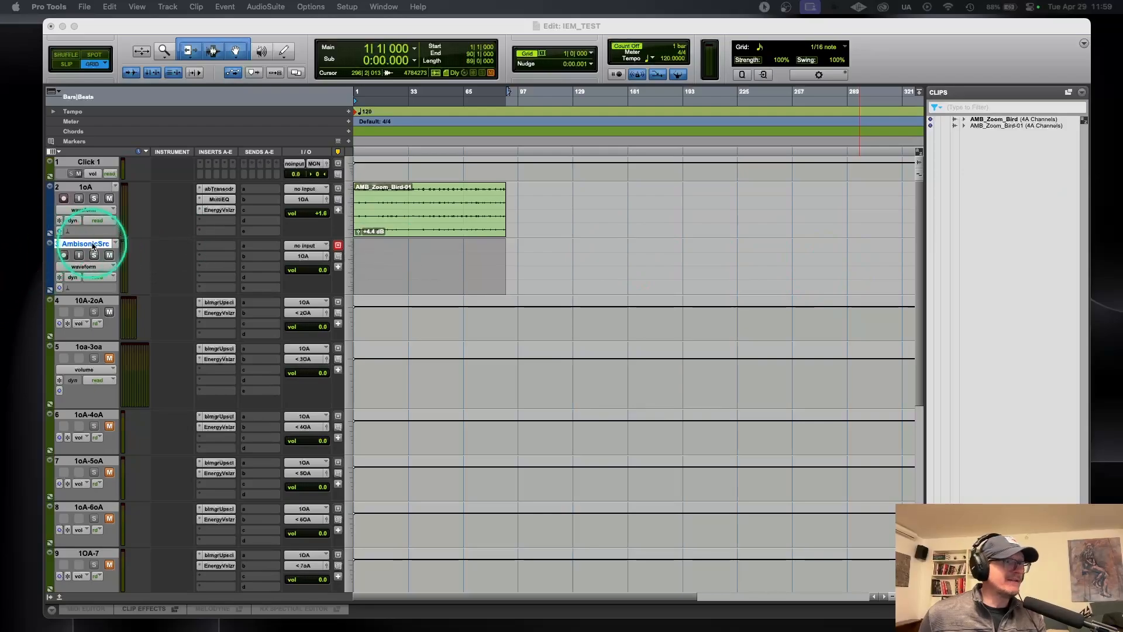
Step: Examine the bus choices available for the Ambisonic Source track's output
key(ctrl)
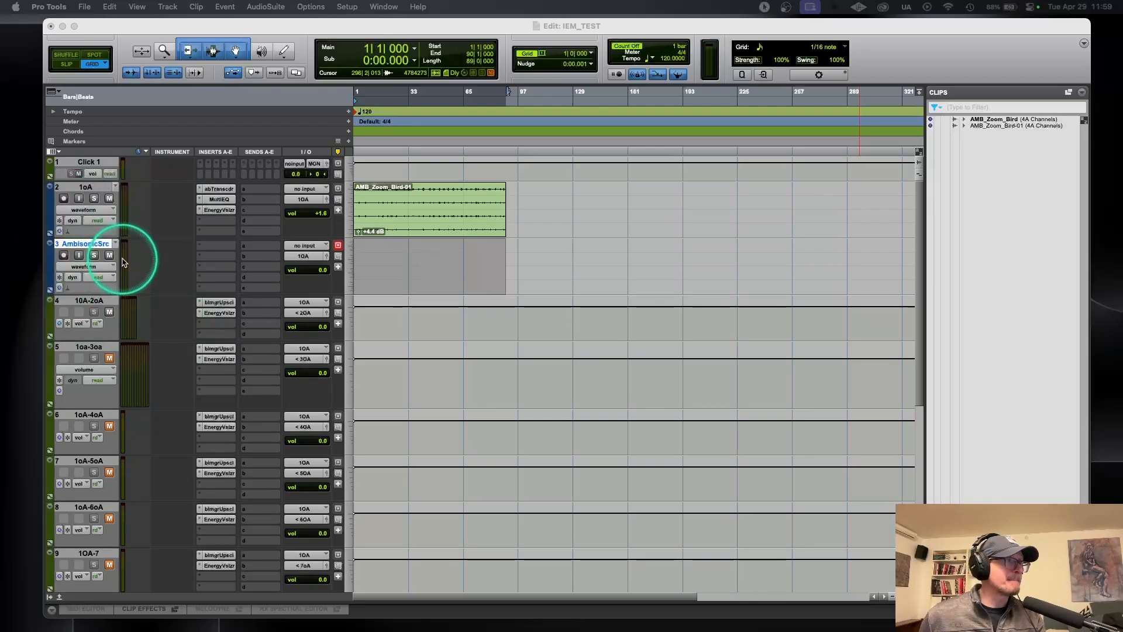
click(298, 261)
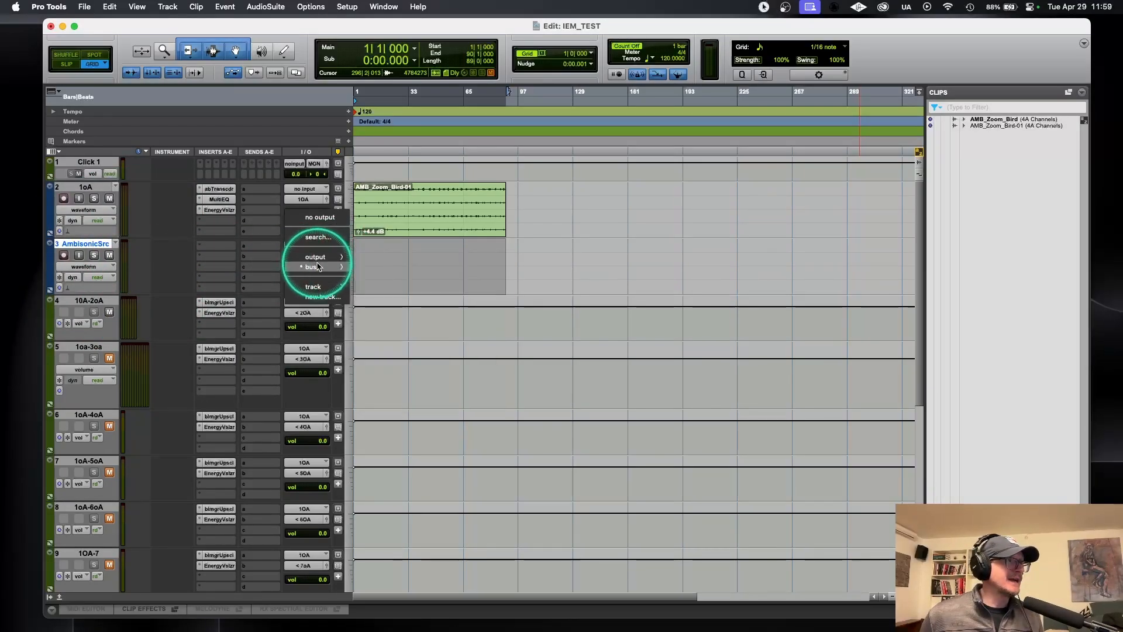
mouse_move(317, 266)
mouse_move(367, 268)
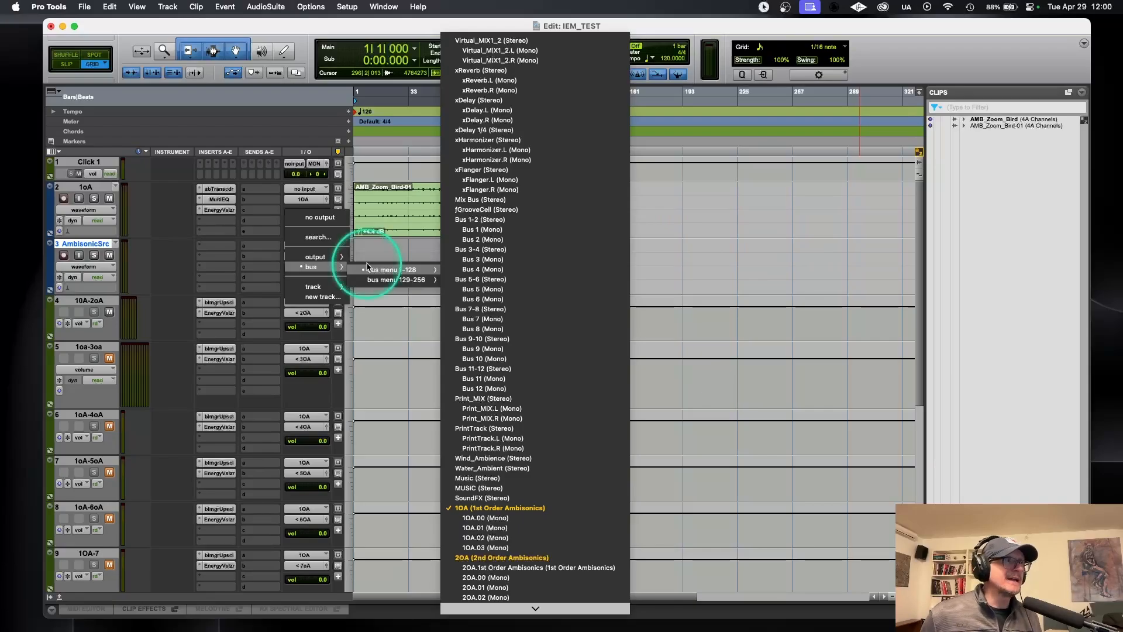
click(351, 4)
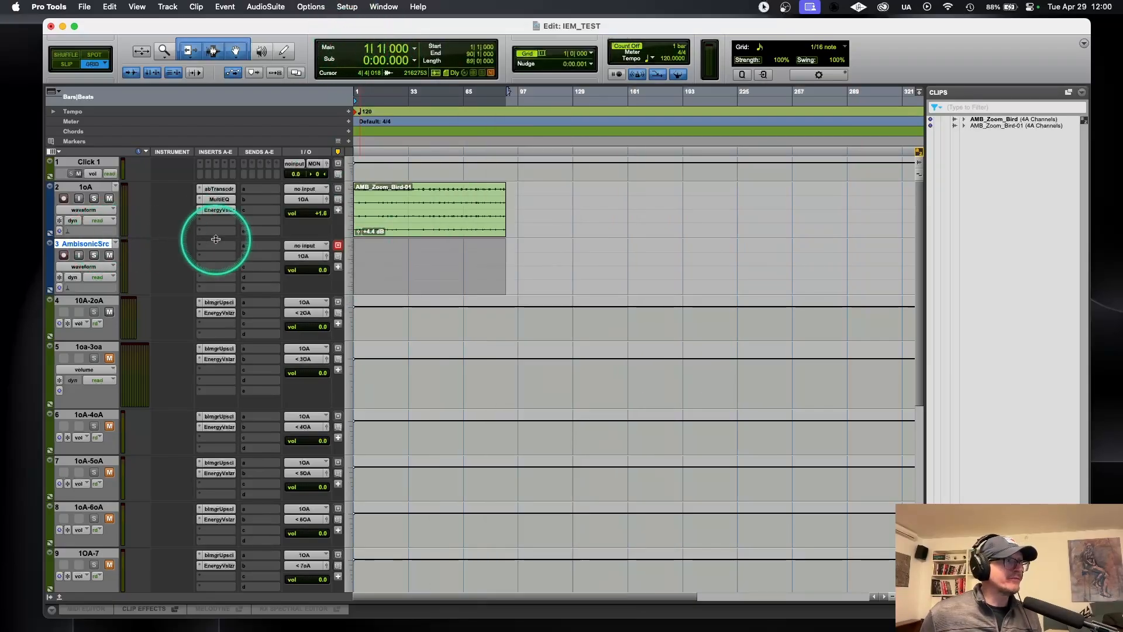
Step: Move the AMB_Zoom_Bird-01 clip to the Ambisonic Source track and insert the multichannel ab Transcoder (1st Order Ambisonics) plugin on it
drag(362, 217, 212, 237)
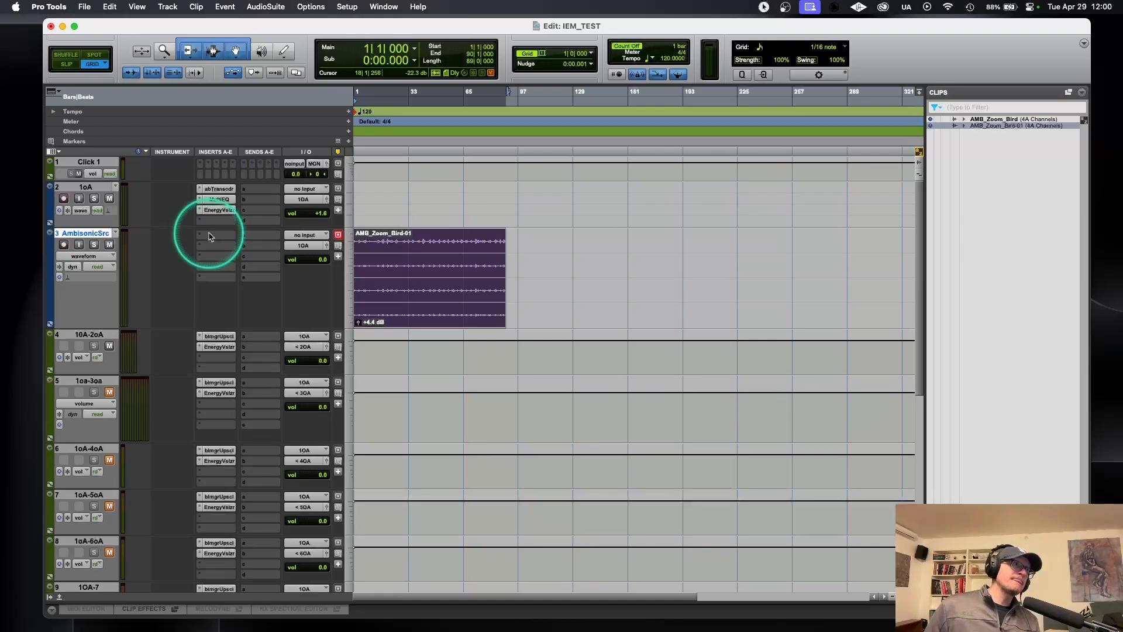
click(211, 237)
mouse_move(222, 241)
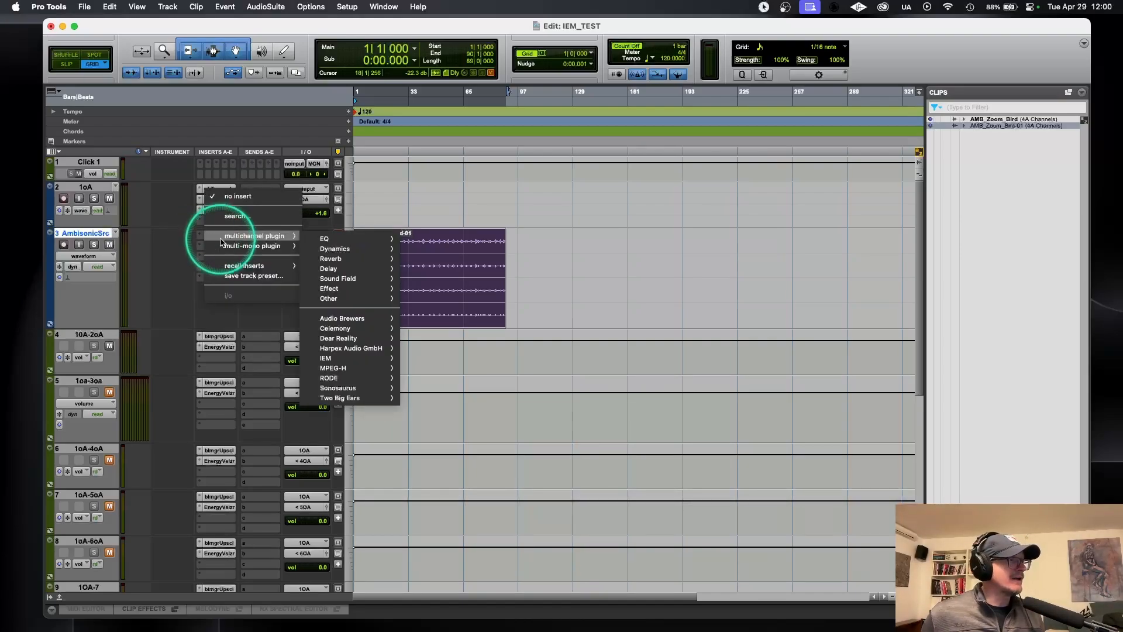
mouse_move(352, 378)
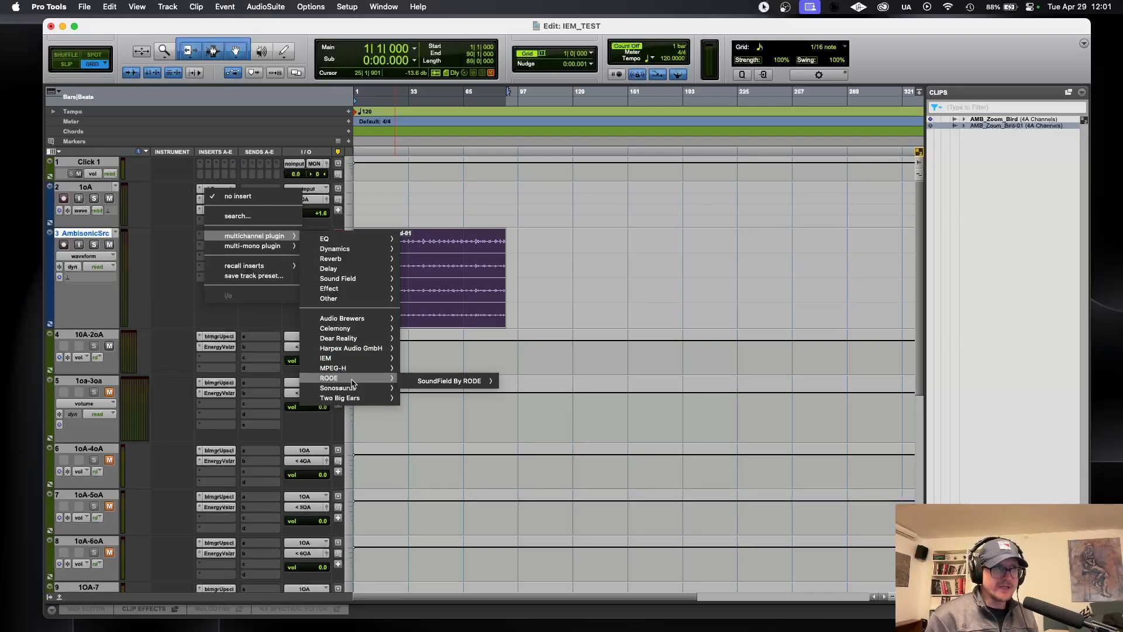
click(439, 387)
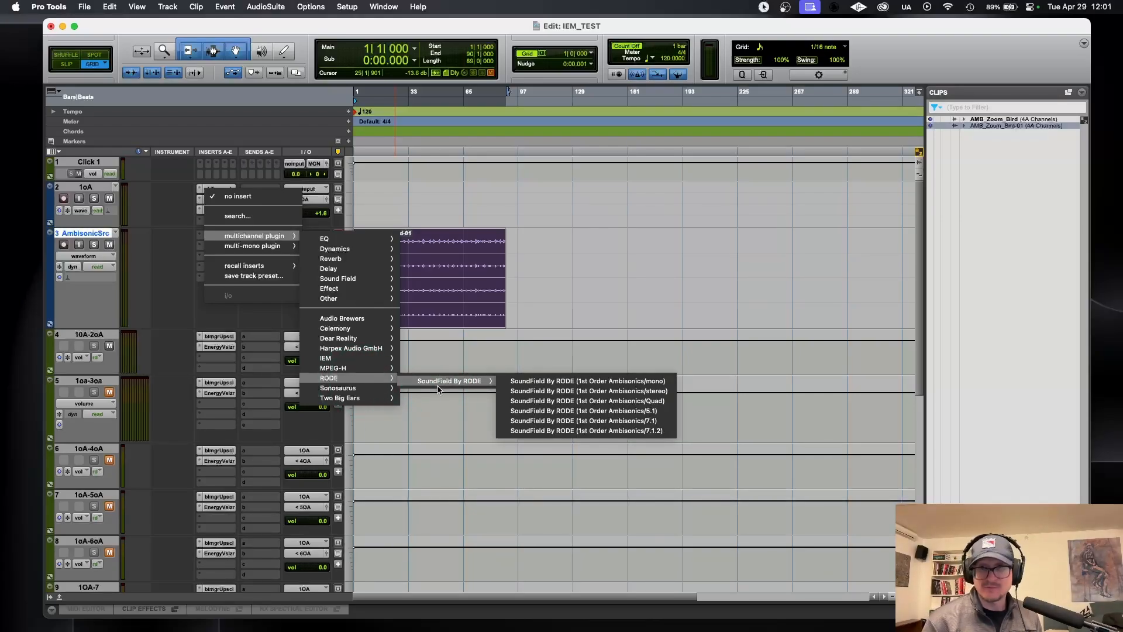
click(438, 389)
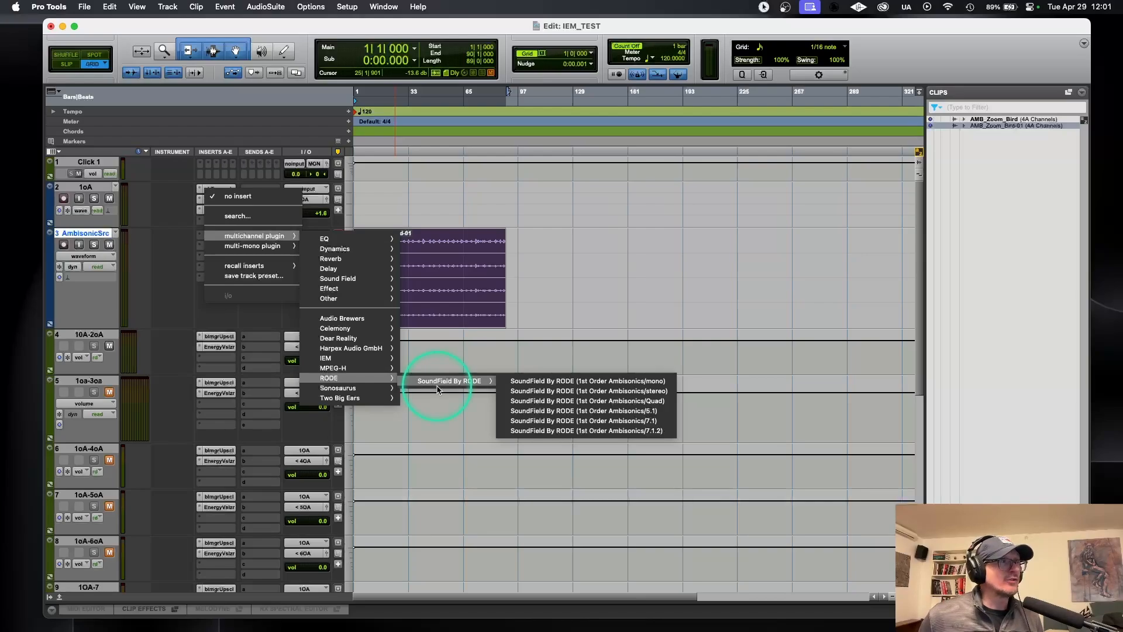
mouse_move(345, 319)
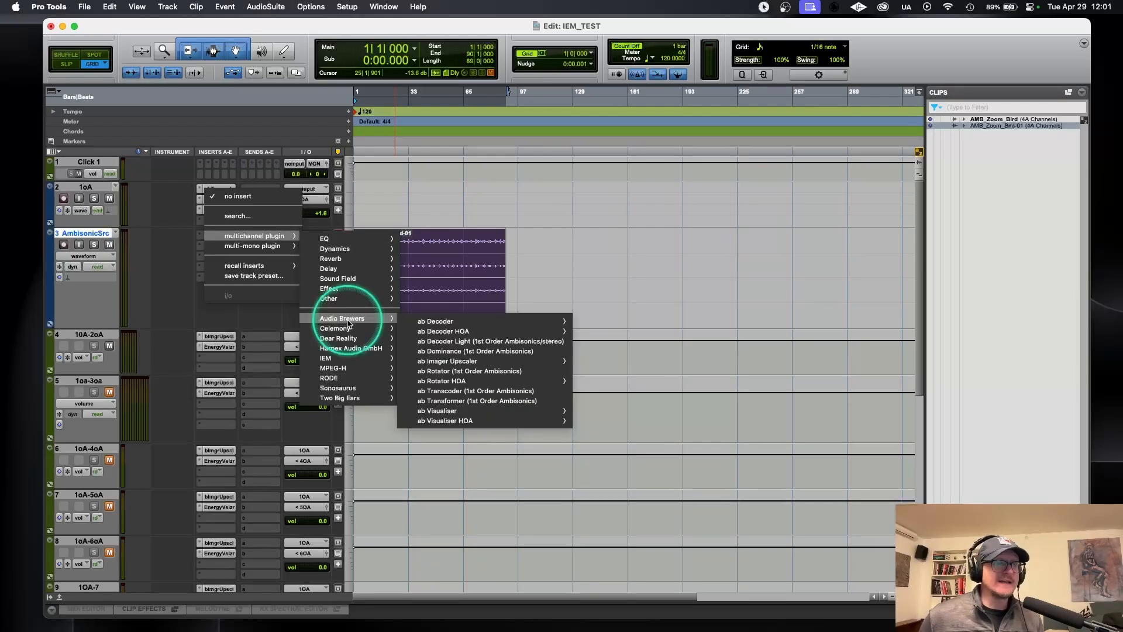
click(460, 392)
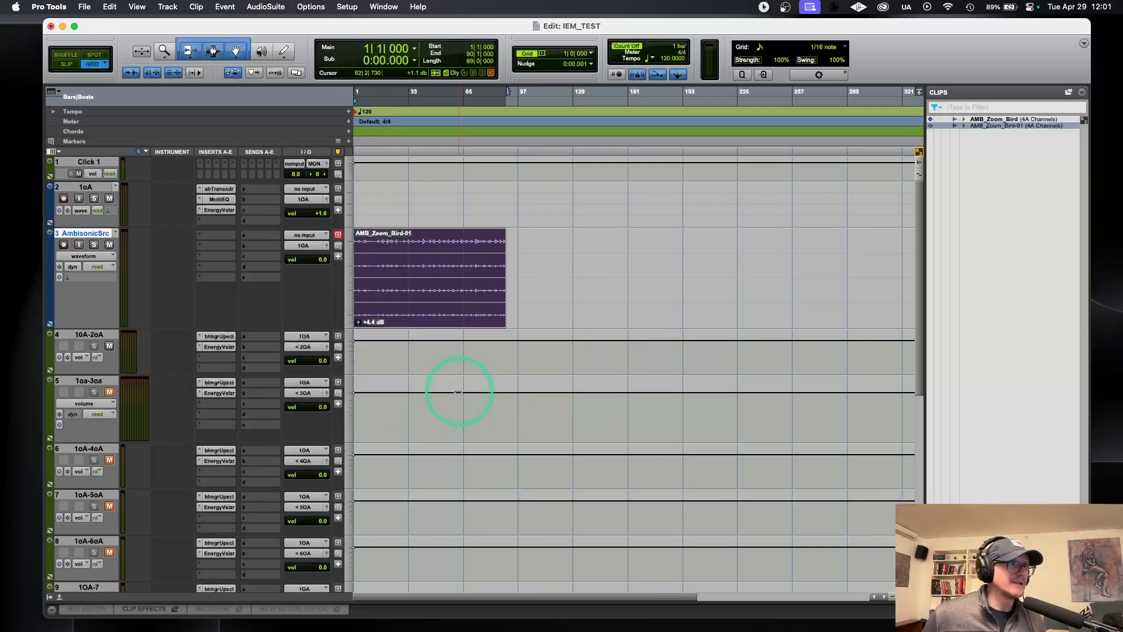
drag(715, 73, 689, 158)
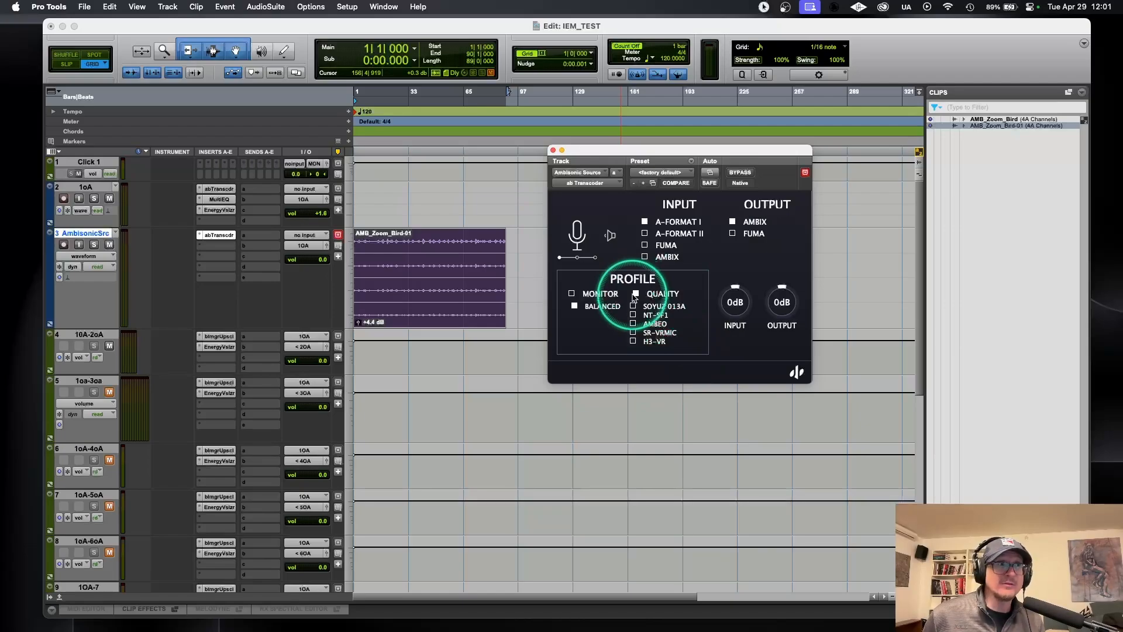
Step: Review the ab Transcoder's input formats and set its microphone position to upside down
click(577, 234)
click(676, 206)
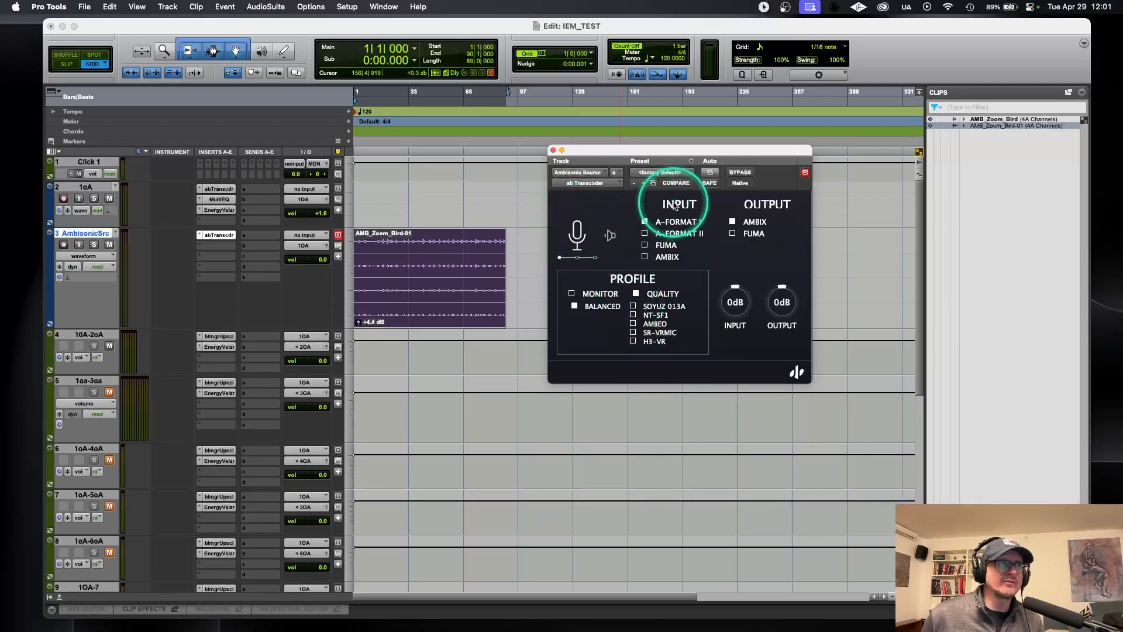
key(ctrl+alt+m)
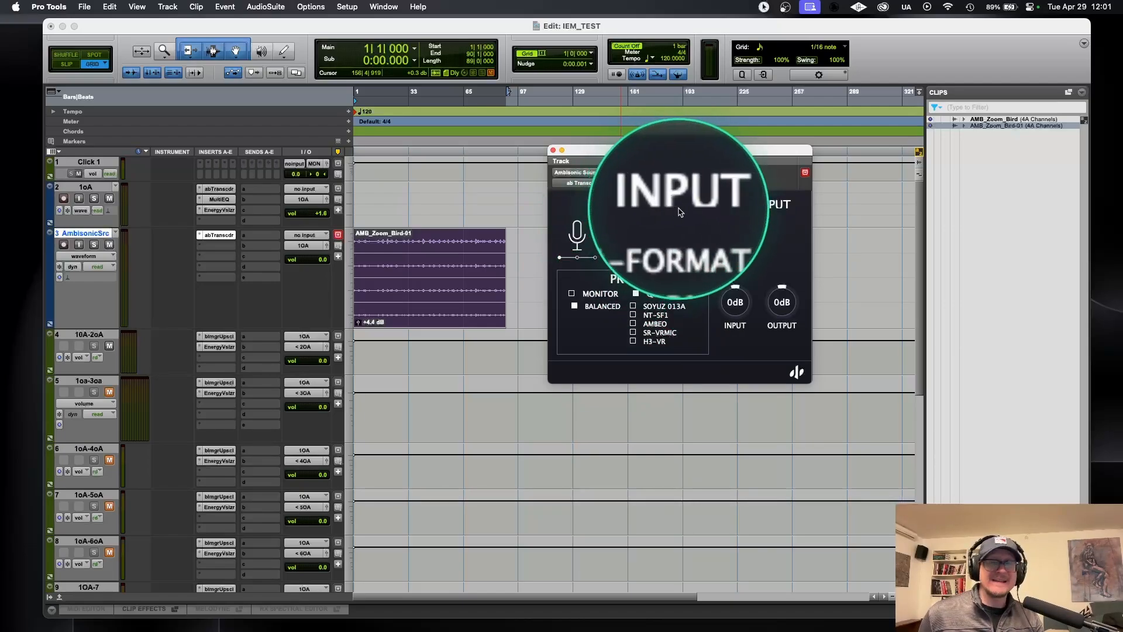
key(ctrl+alt+m)
key(ctrl+alt+m)
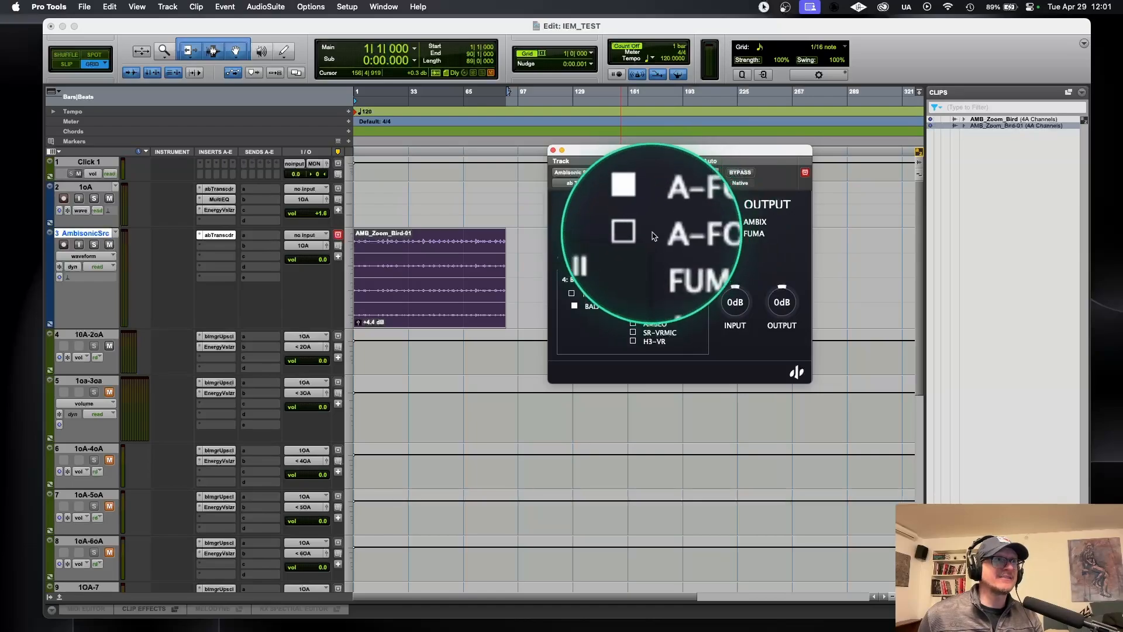
key(ctrl+alt+m)
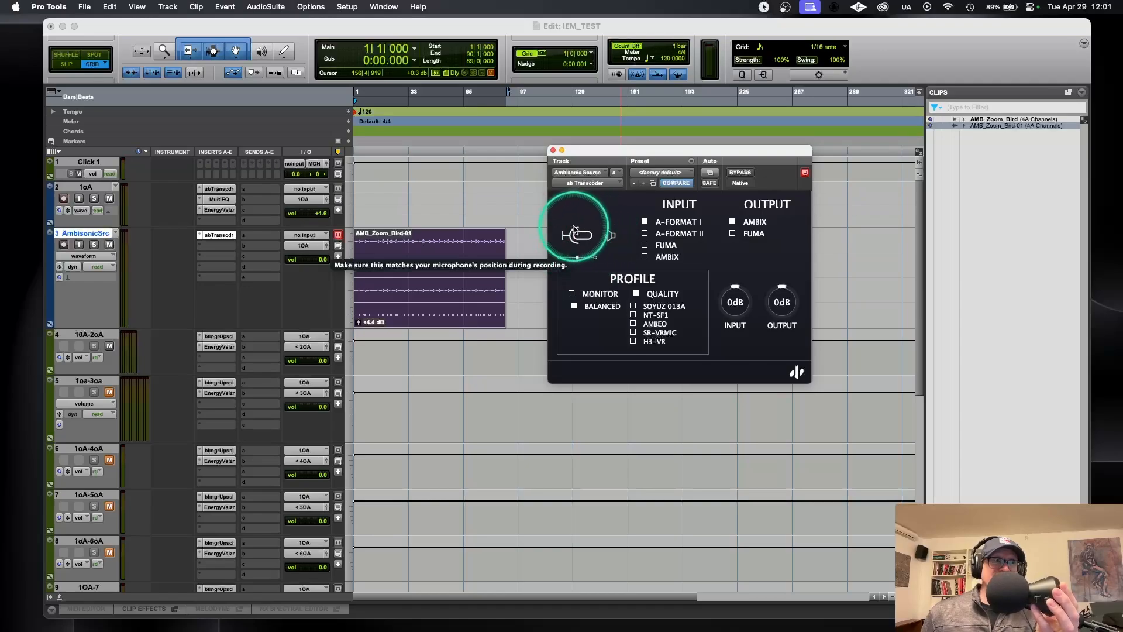
click(595, 258)
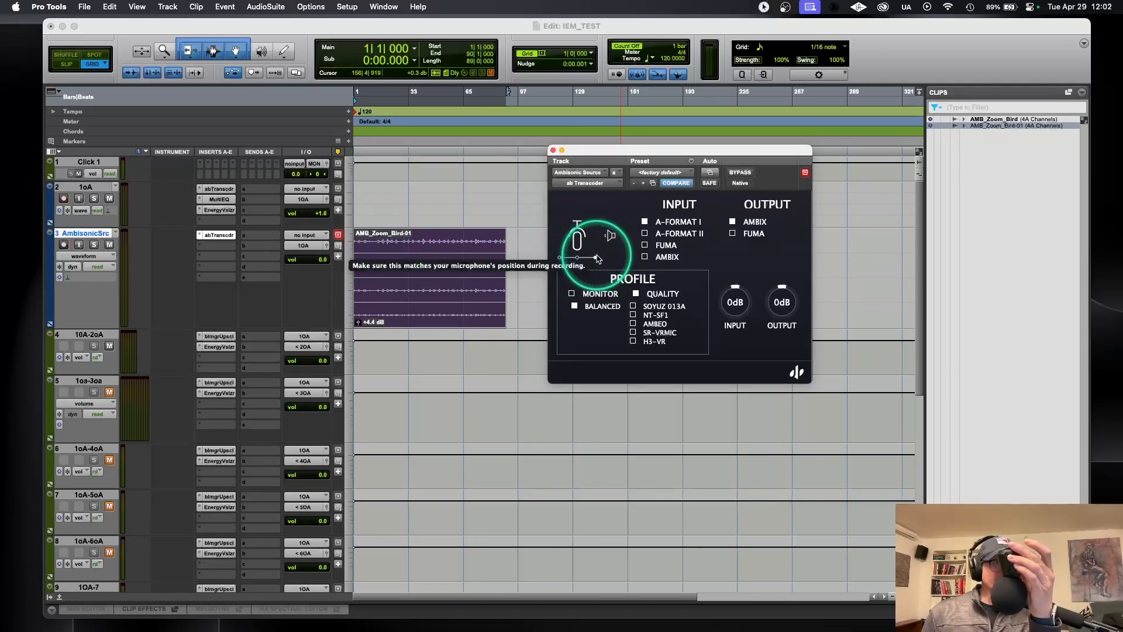
Step: Set the ab Transcoder's microphone position back to upright and choose the H3-VR microphone profile
click(559, 258)
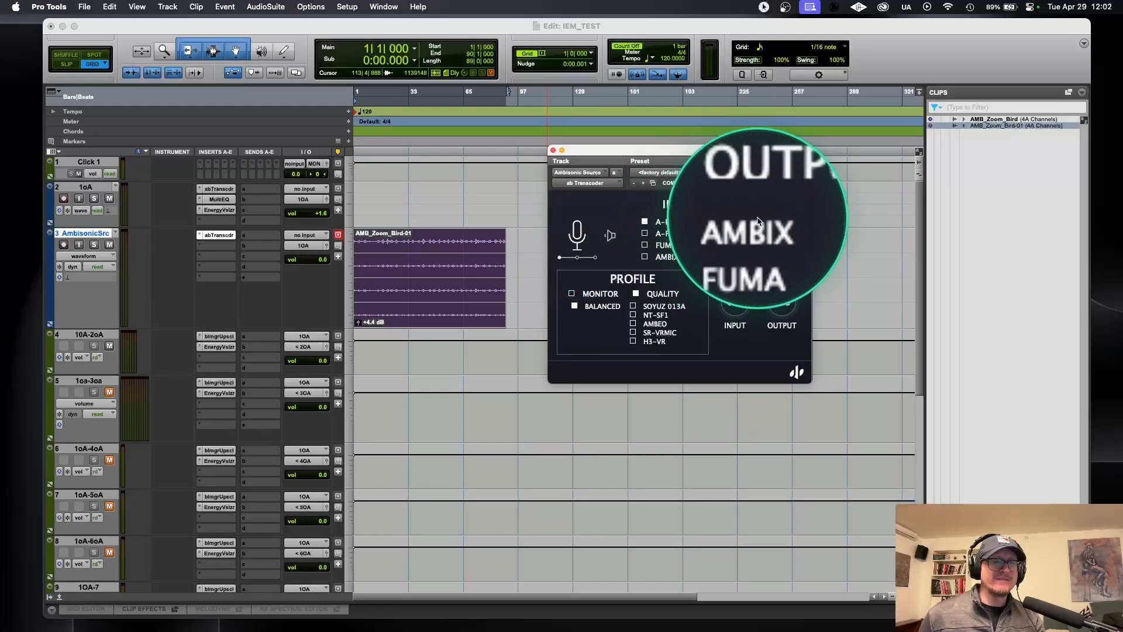
mouse_move(758, 218)
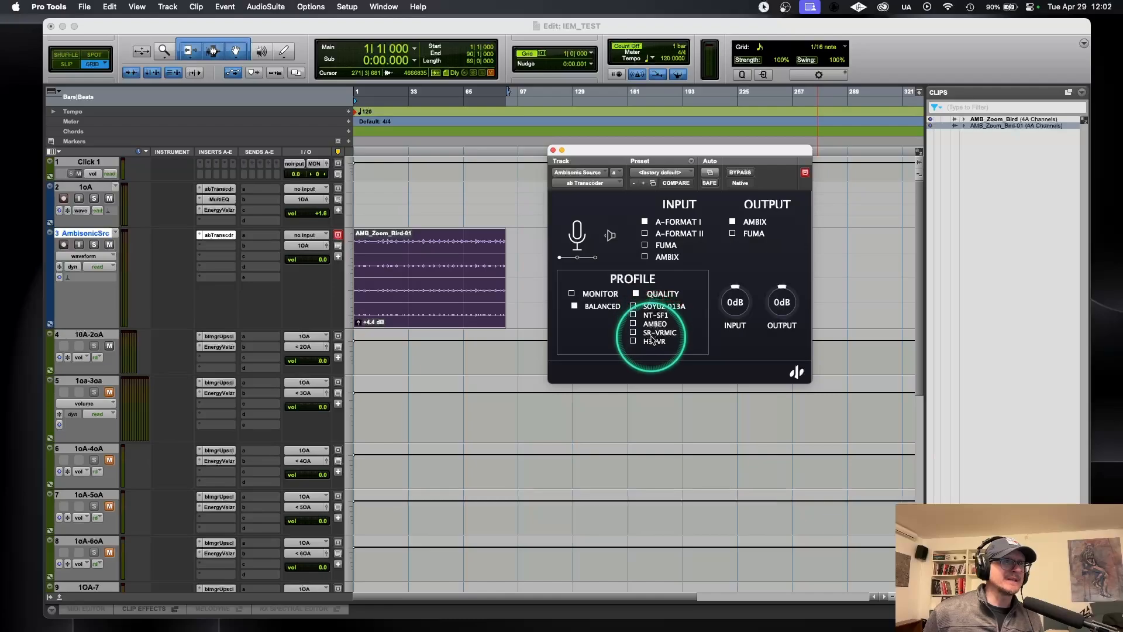
click(634, 343)
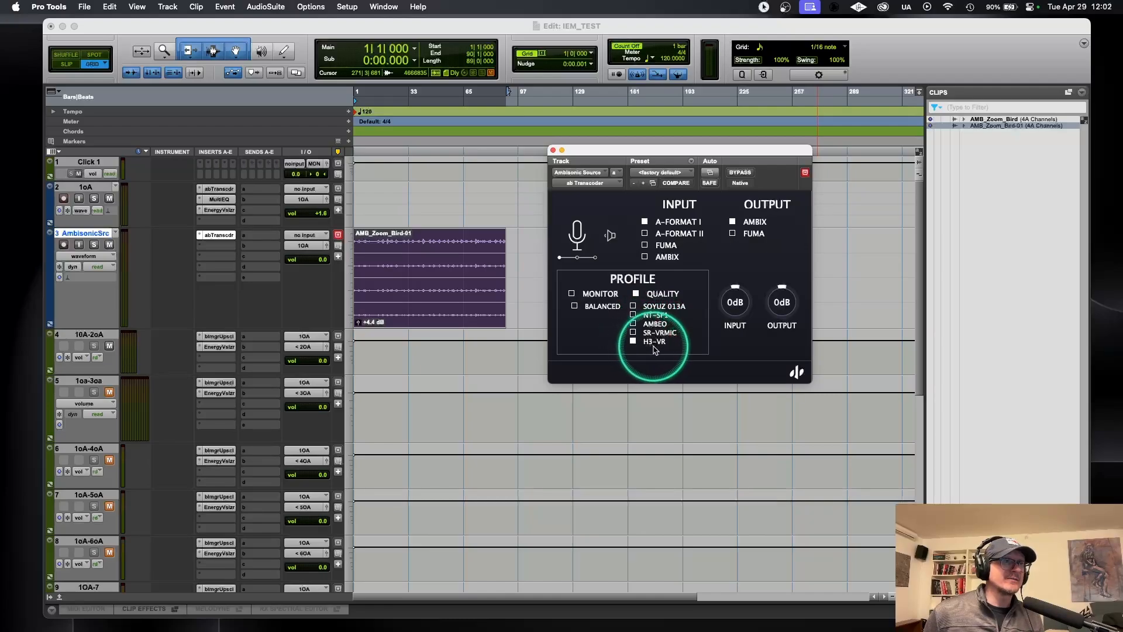
Step: Audition the AMB_Zoom_Bird-01 clip from its start and unmute the 1OA-2oA track
click(364, 238)
key(space)
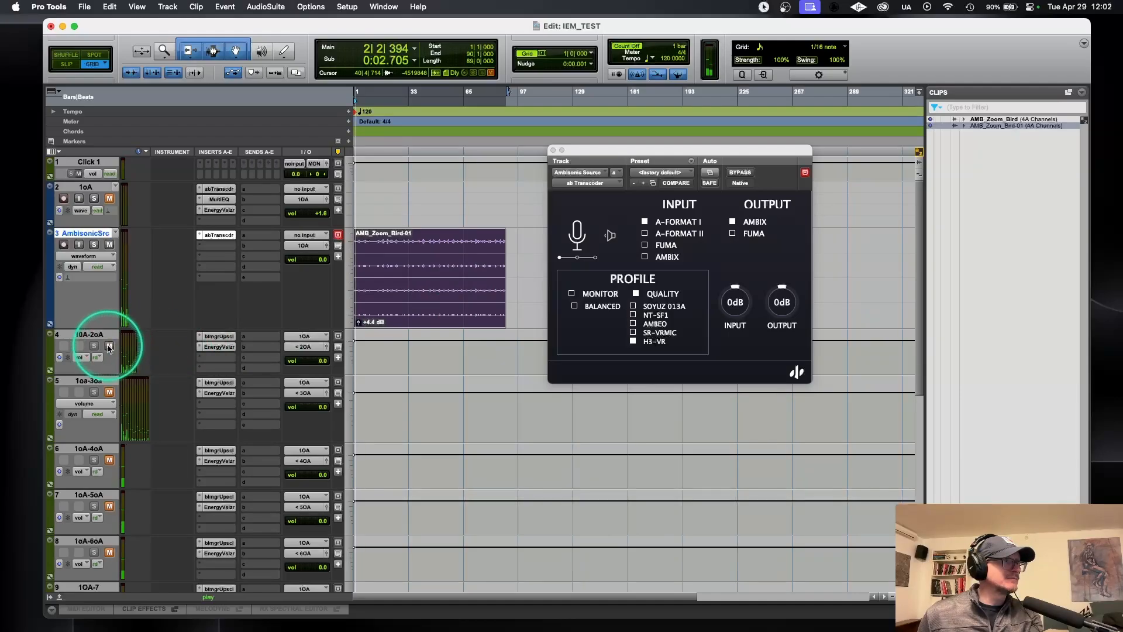
key(space)
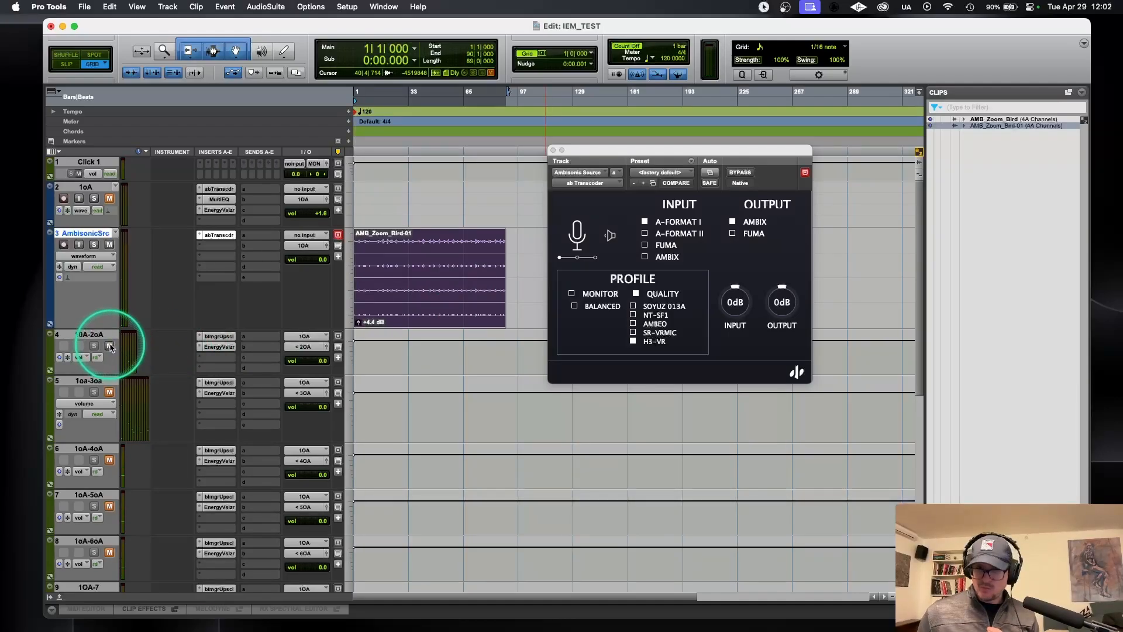
click(110, 346)
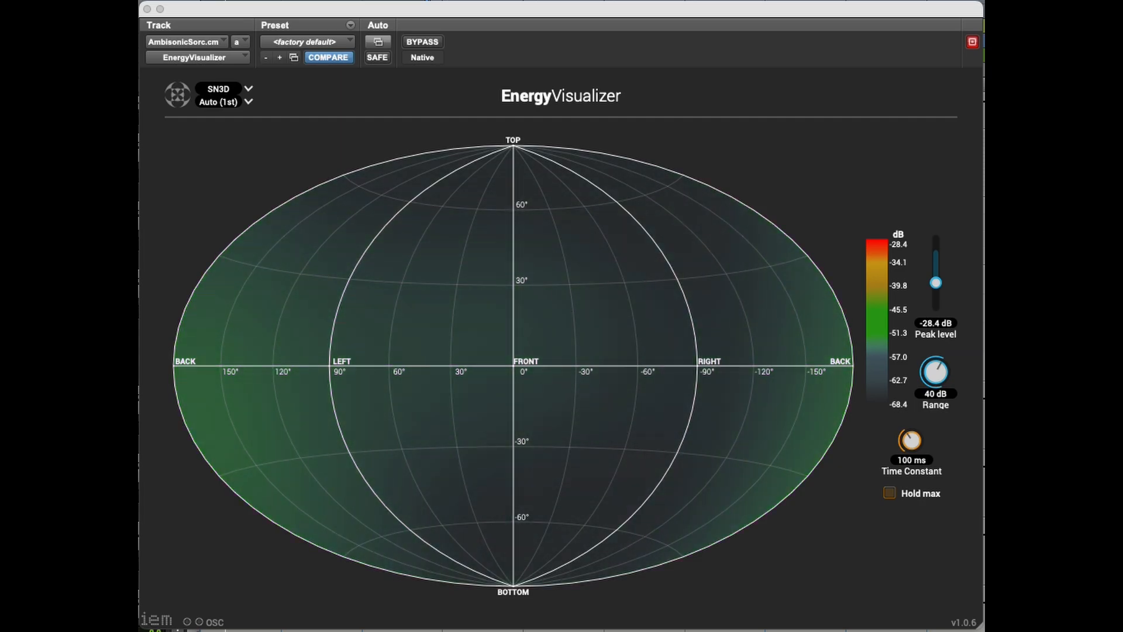
Step: Insert the multichannel IEM EnergyVisualizer (1st Order Ambisonics) below the ab Transcoder on the Ambisonic Source track
click(215, 249)
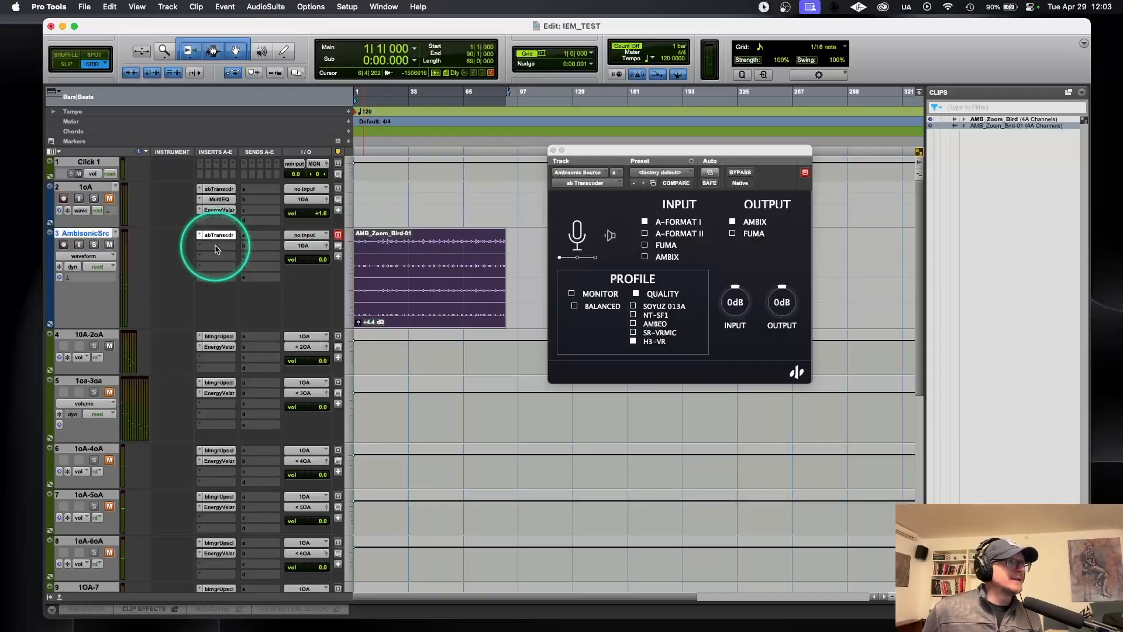
click(215, 247)
mouse_move(214, 246)
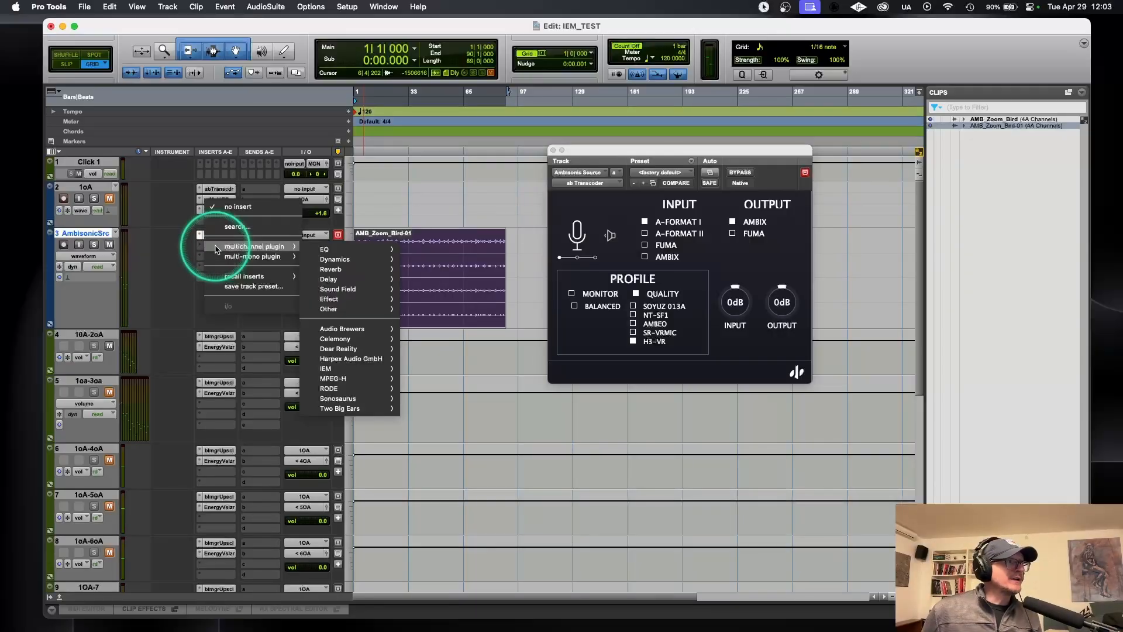
mouse_move(370, 369)
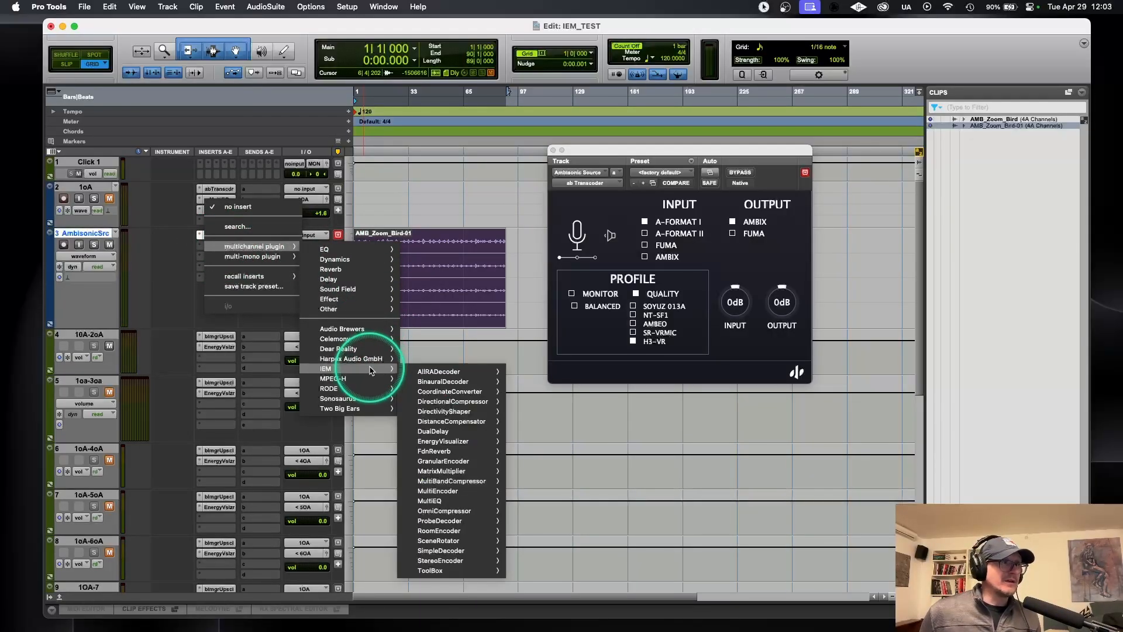
mouse_move(443, 443)
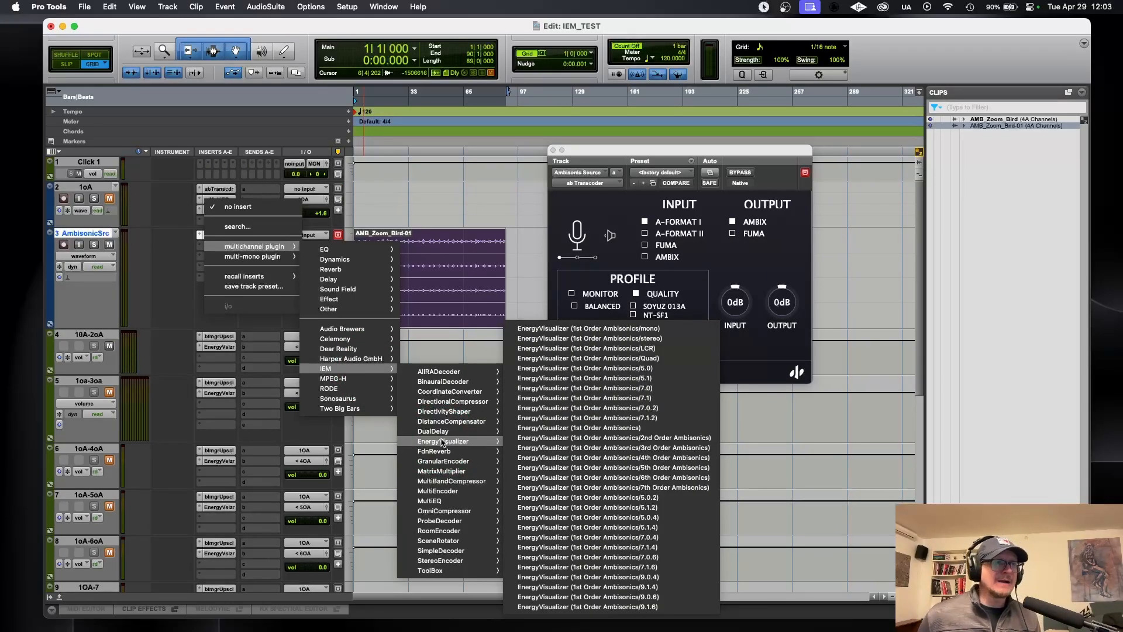
click(584, 430)
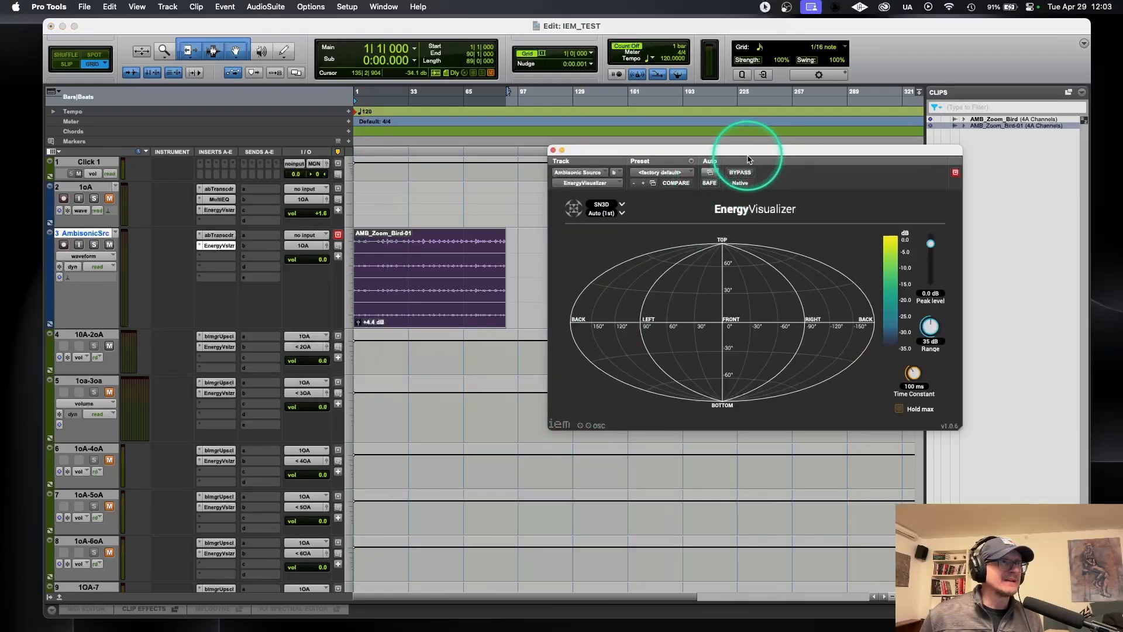
Step: Change the EnergyVisualizer's colour map to the red-to-green scale and set its Ambisonics order to 1st
drag(745, 156, 481, 85)
click(623, 174)
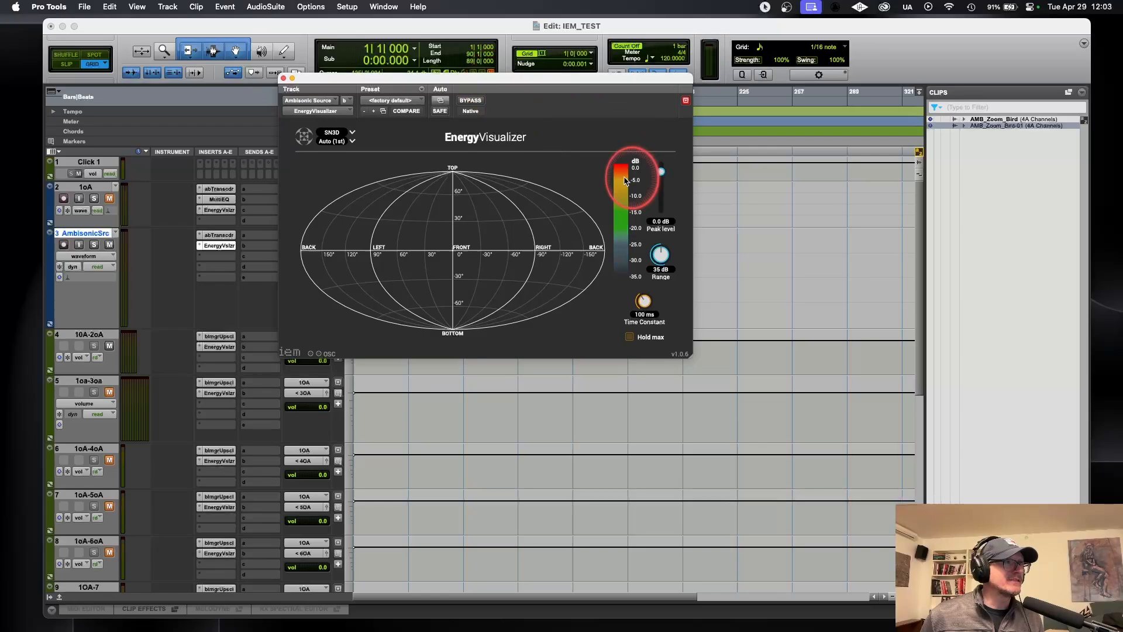
click(344, 141)
click(339, 184)
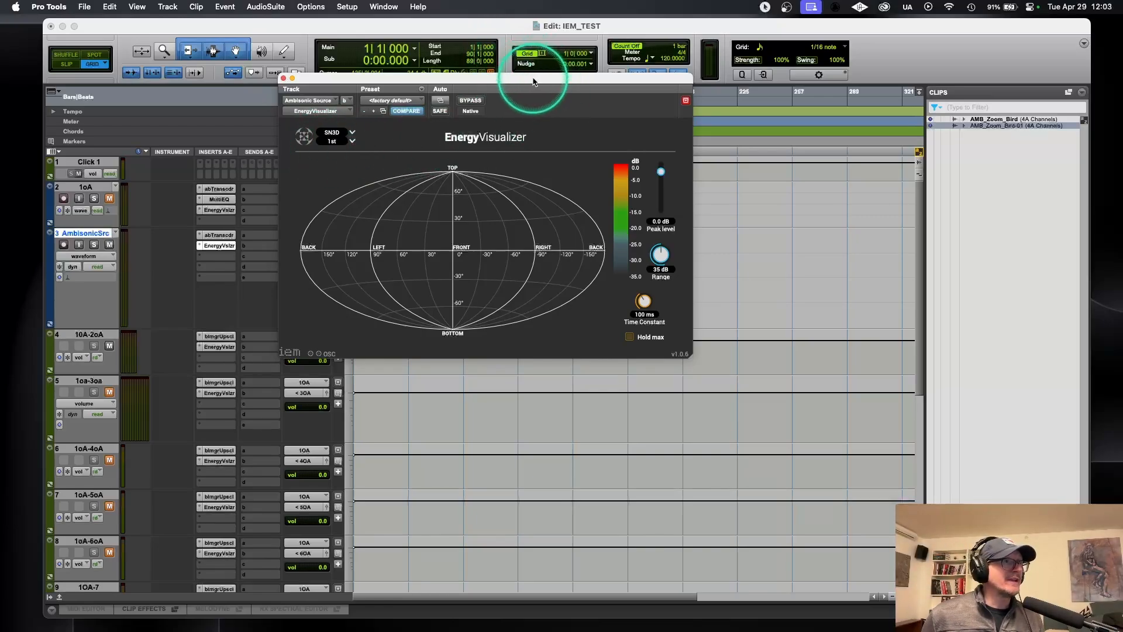
Step: Play the recording and set the EnergyVisualizer's peak level to -30 dB
drag(531, 82, 327, 45)
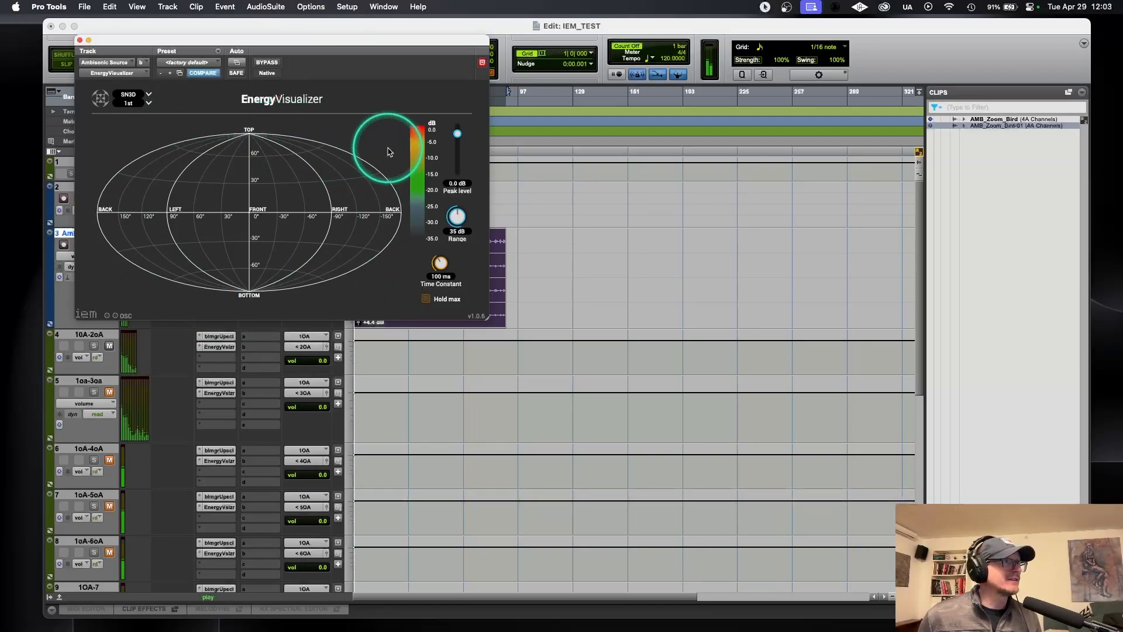
drag(457, 132, 457, 155)
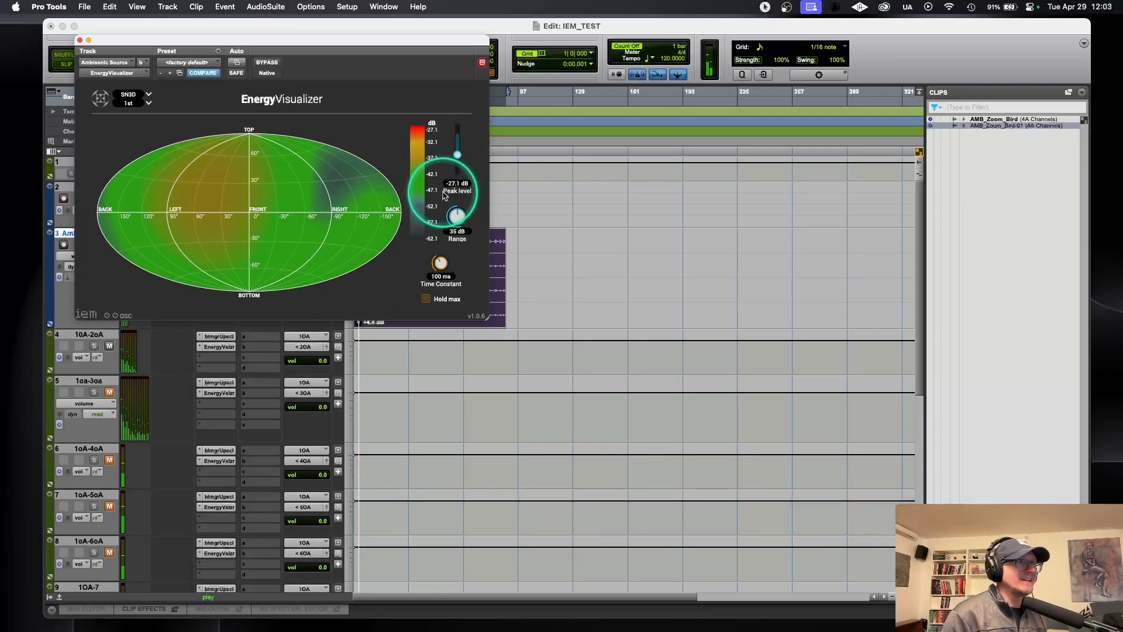
click(457, 184)
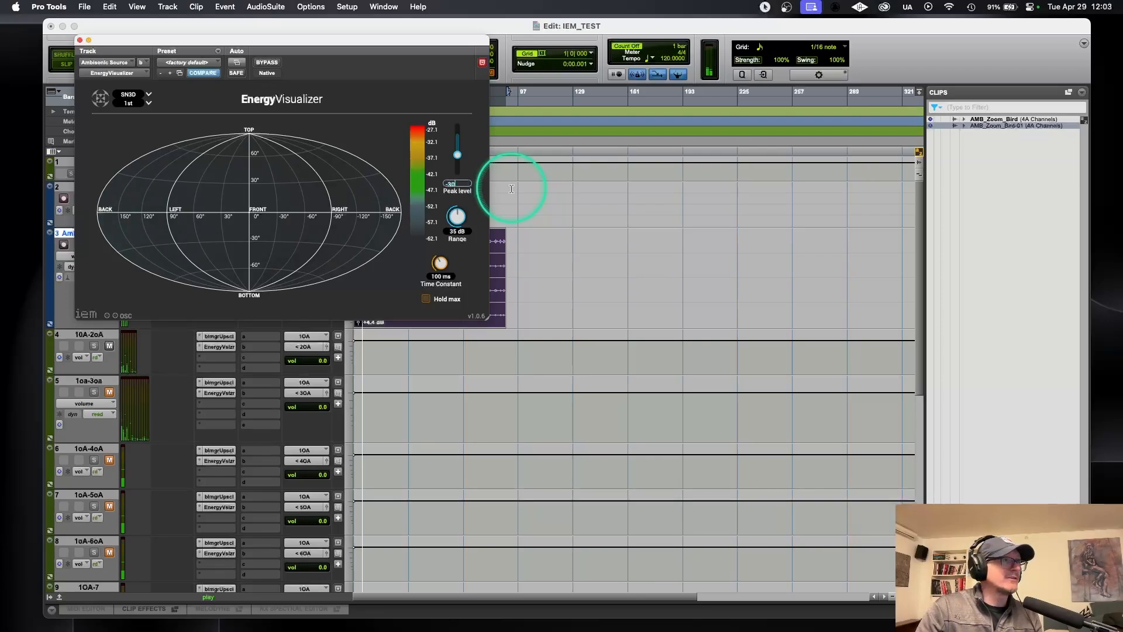
key(Return)
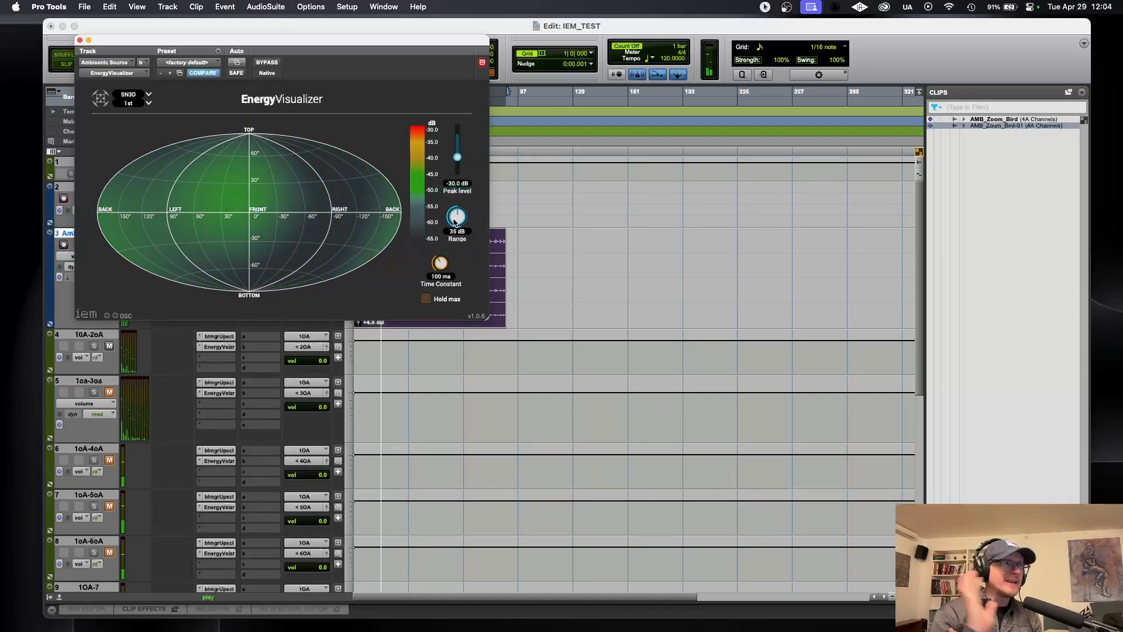
Step: Insert the multichannel IEM MultiEQ (1st Order Ambisonics) below the EnergyVisualizer on the Ambisonic Source track
drag(291, 41, 629, 26)
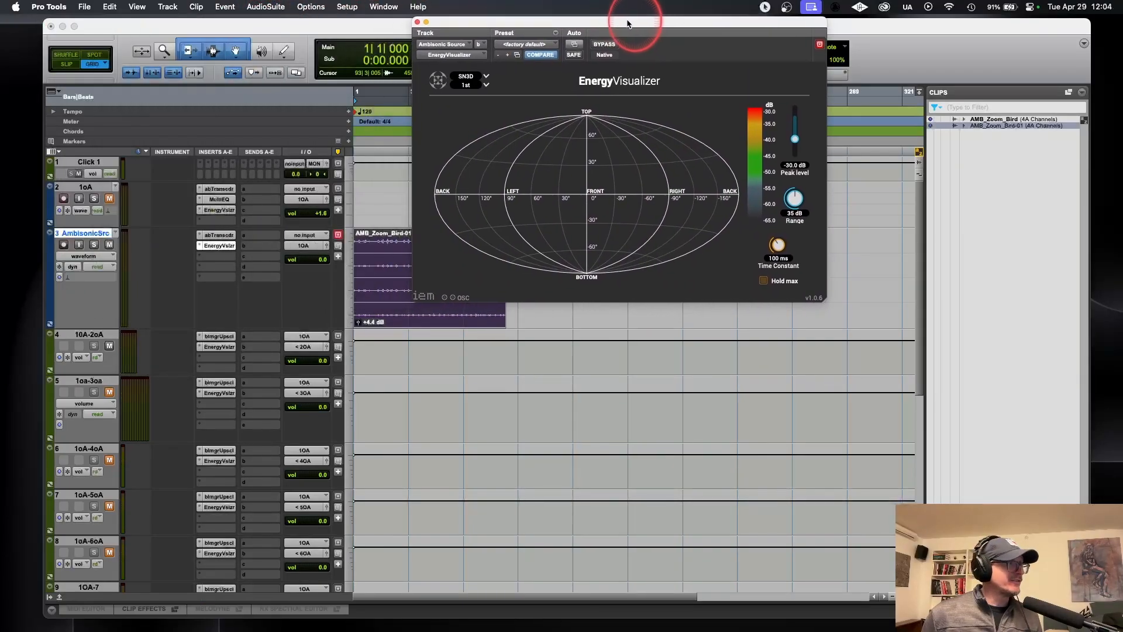
click(191, 252)
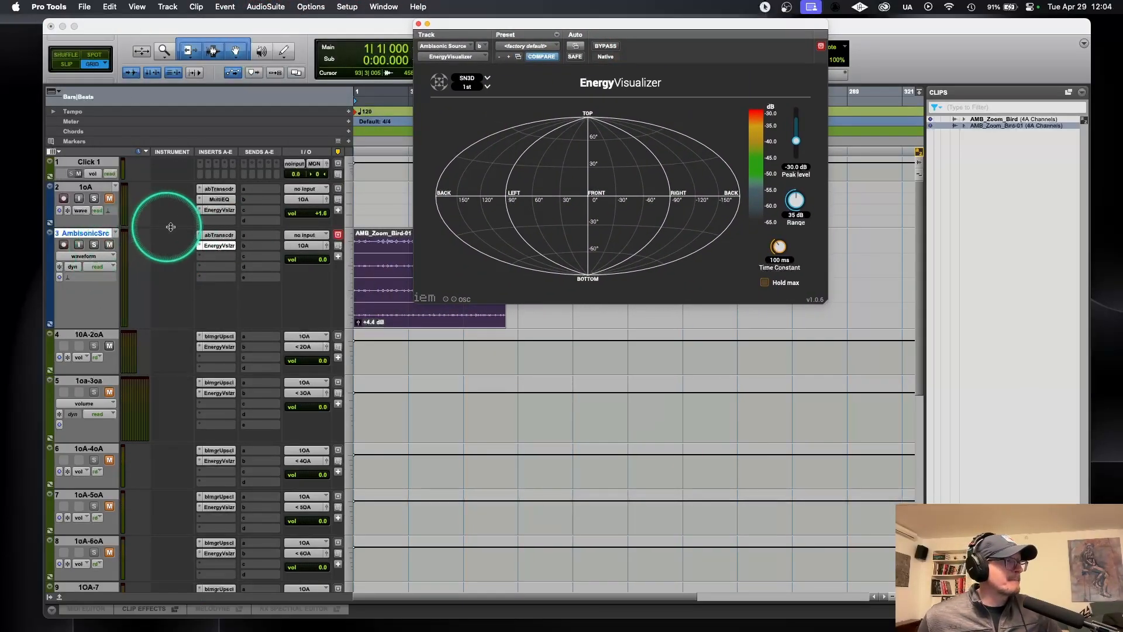
click(216, 219)
mouse_move(254, 257)
click(348, 379)
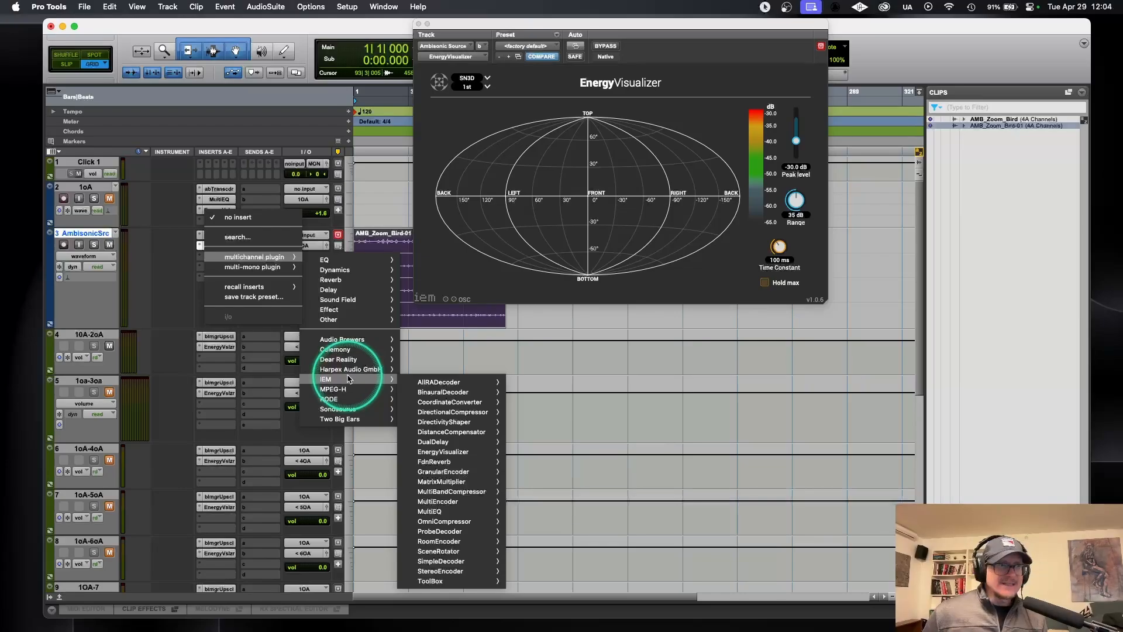
click(446, 511)
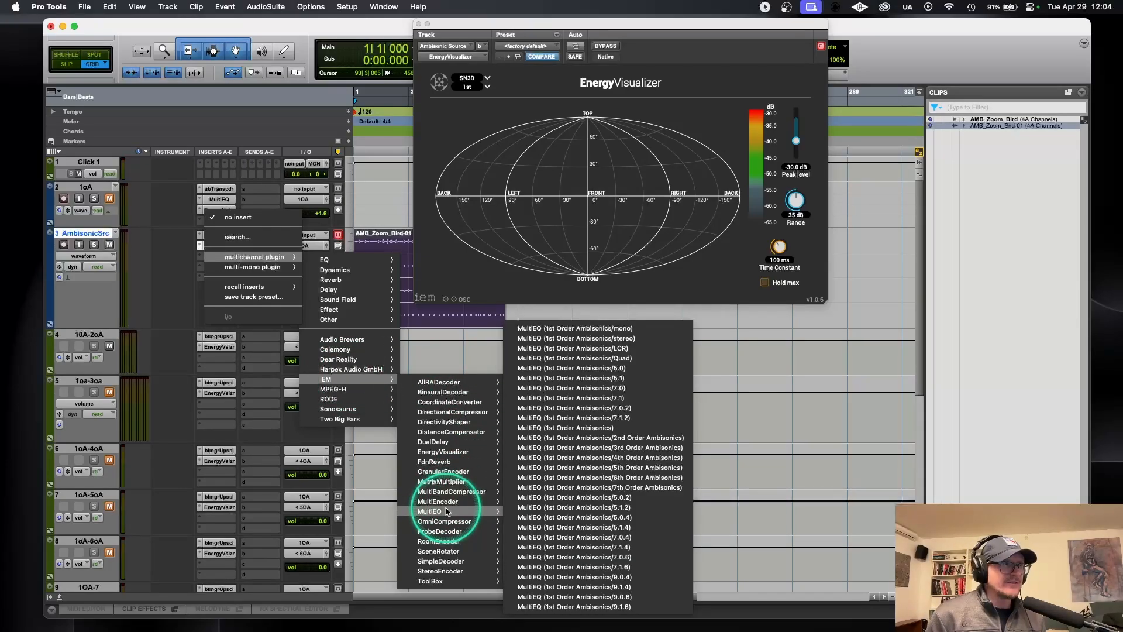
click(589, 431)
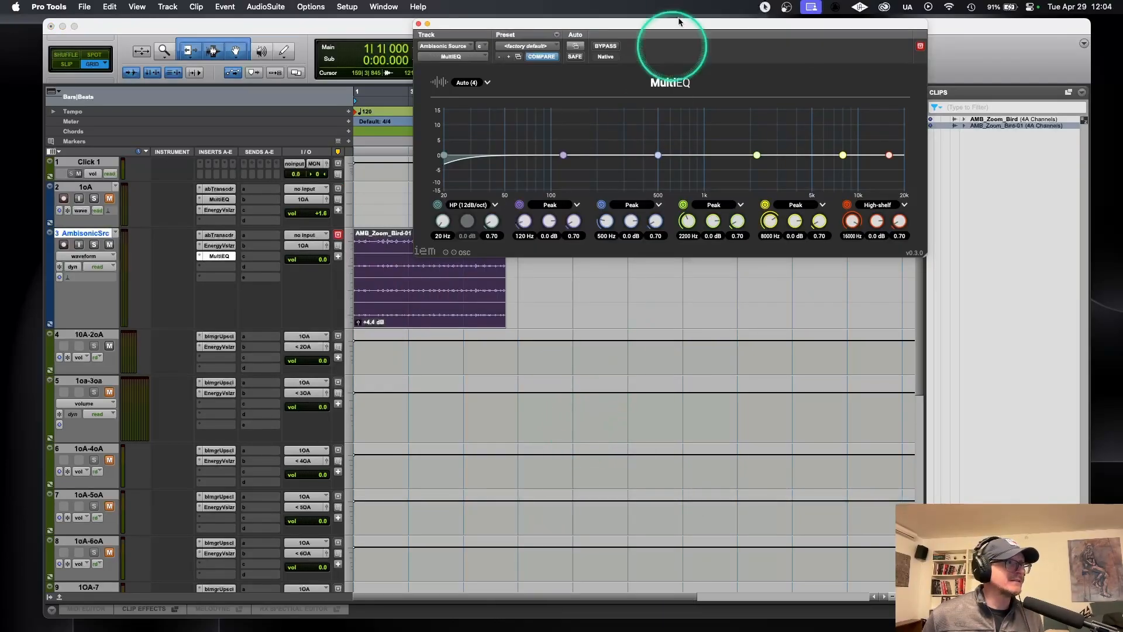
Step: Set the MultiEQ's number of channels to 4
drag(672, 31, 556, 116)
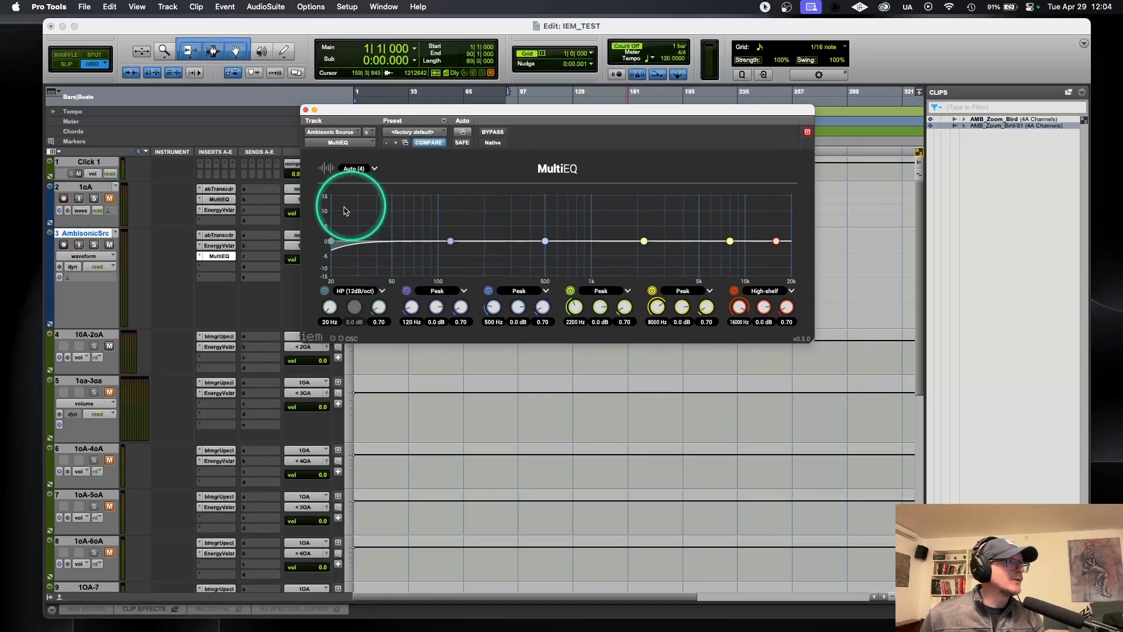
click(353, 168)
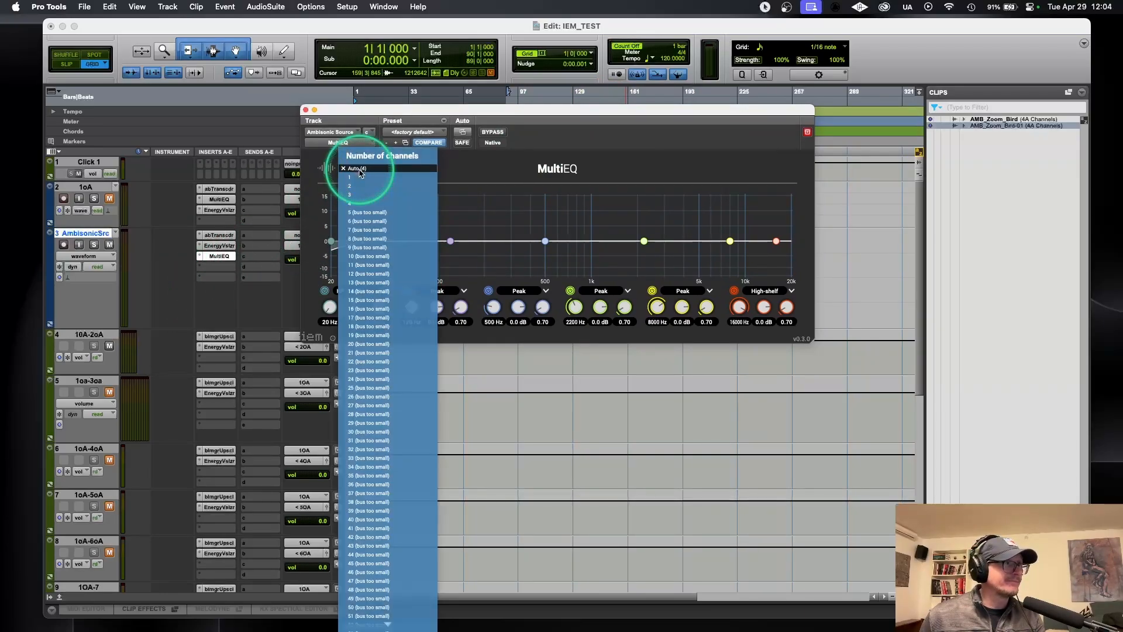
click(385, 203)
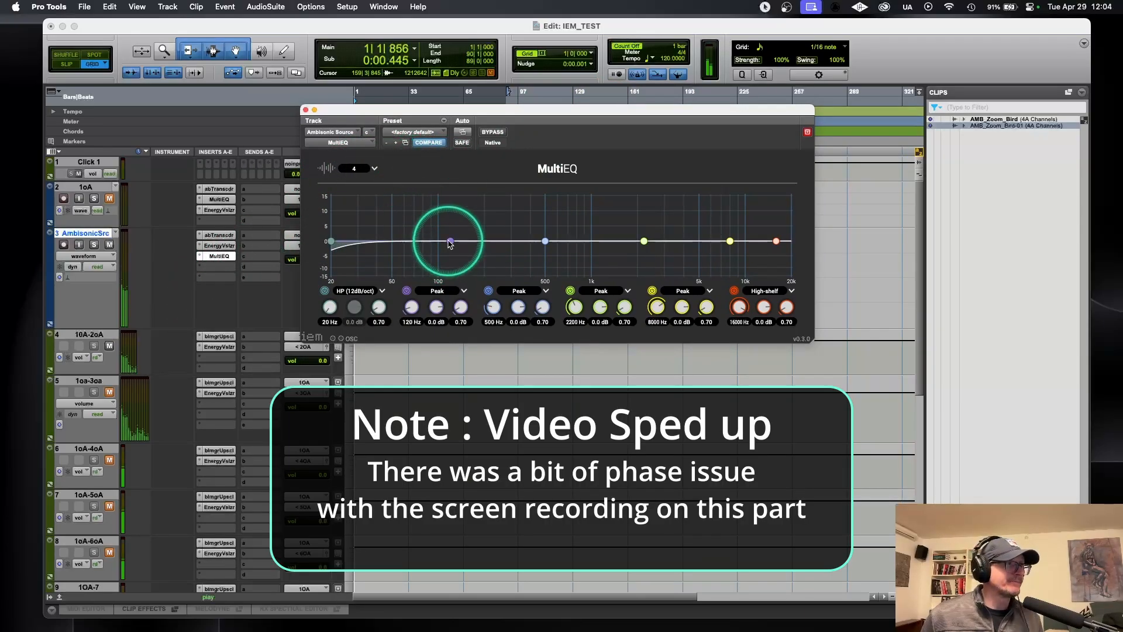
Step: Shape the MultiEQ to about -2.4 dB at 49 Hz, -2 dB at 492 Hz, 2.1 dB at 2133 Hz and -8.3 dB high shelf at 13712 Hz
drag(450, 242, 391, 248)
mouse_move(544, 242)
mouse_down()
mouse_move(547, 230)
mouse_move(497, 198)
mouse_move(539, 197)
mouse_move(545, 247)
mouse_up()
drag(645, 241, 618, 215)
drag(569, 120, 735, 126)
drag(784, 220, 810, 242)
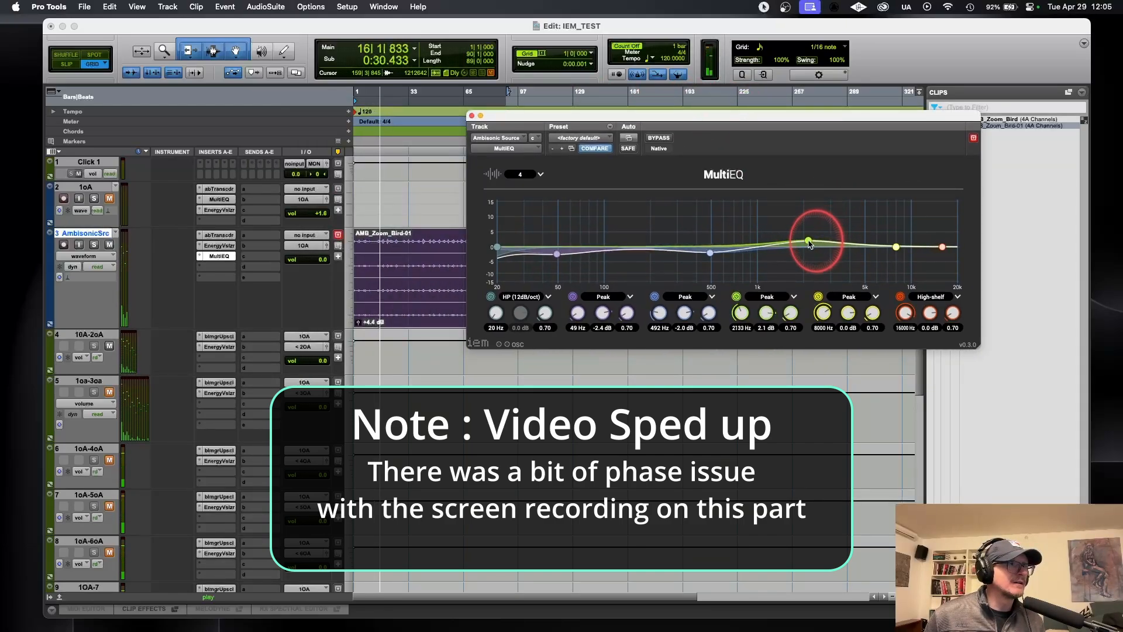
mouse_move(943, 246)
mouse_down()
mouse_move(905, 188)
mouse_move(934, 266)
mouse_up()
drag(830, 117, 790, 76)
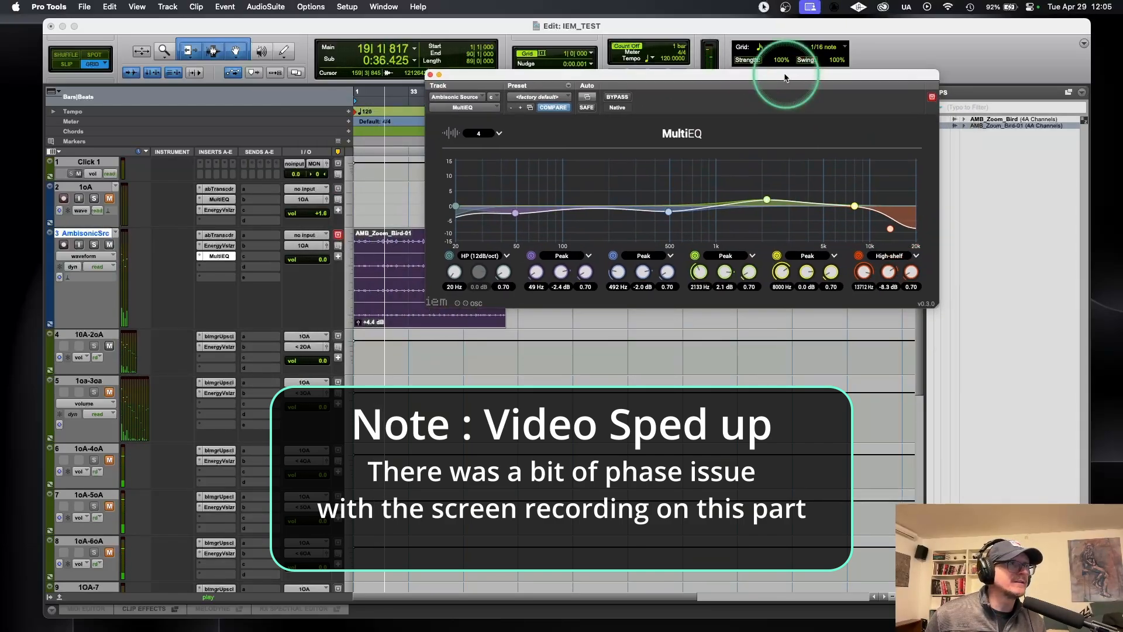
Step: Compare the sound with the MultiEQ bypassed and active, and set its fourth band to about 3.8 dB at 2041 Hz
click(621, 98)
click(621, 98)
drag(767, 200, 768, 197)
drag(768, 197, 764, 195)
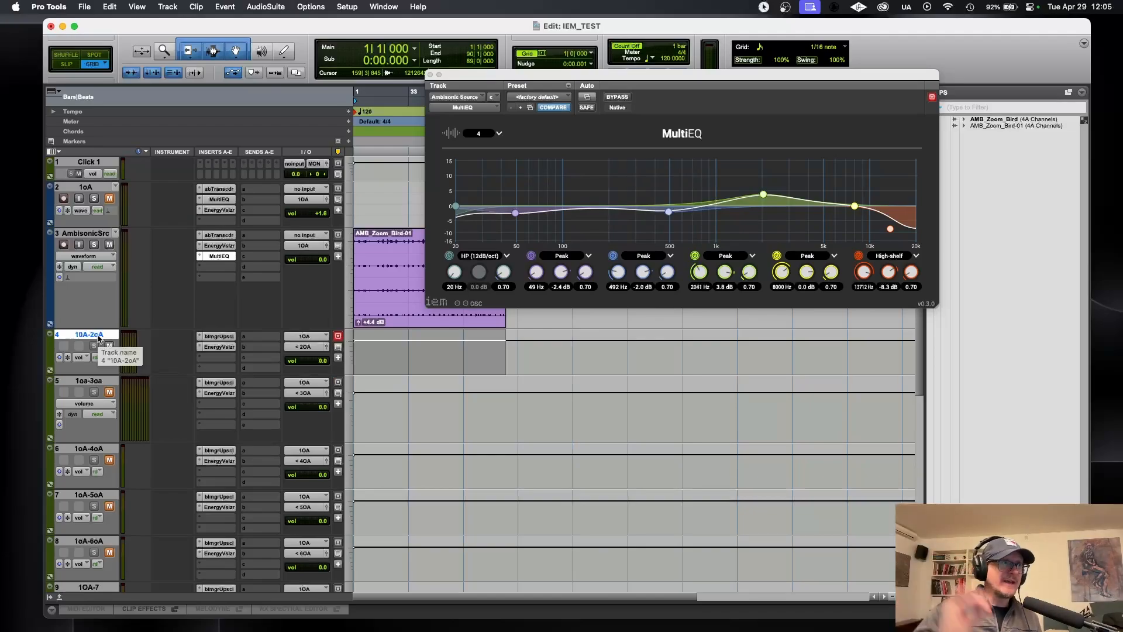
Step: Create a 1st Order Ambisonics aux input named 2oA_Upscale and place it above the 1OA-2oA track
key(super+shift+n)
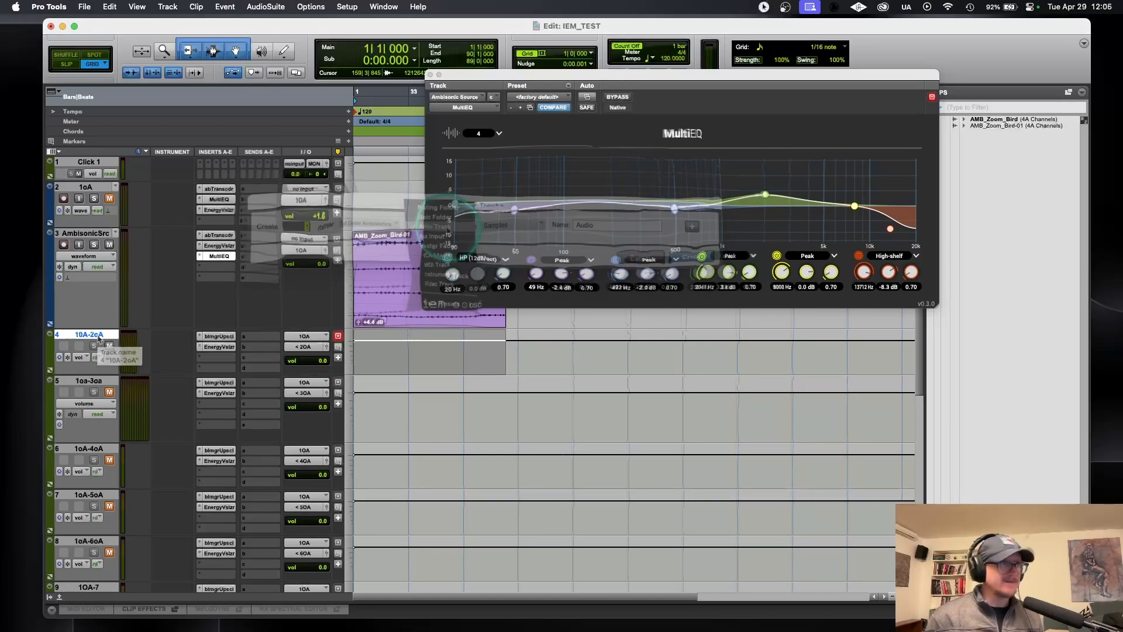
click(446, 241)
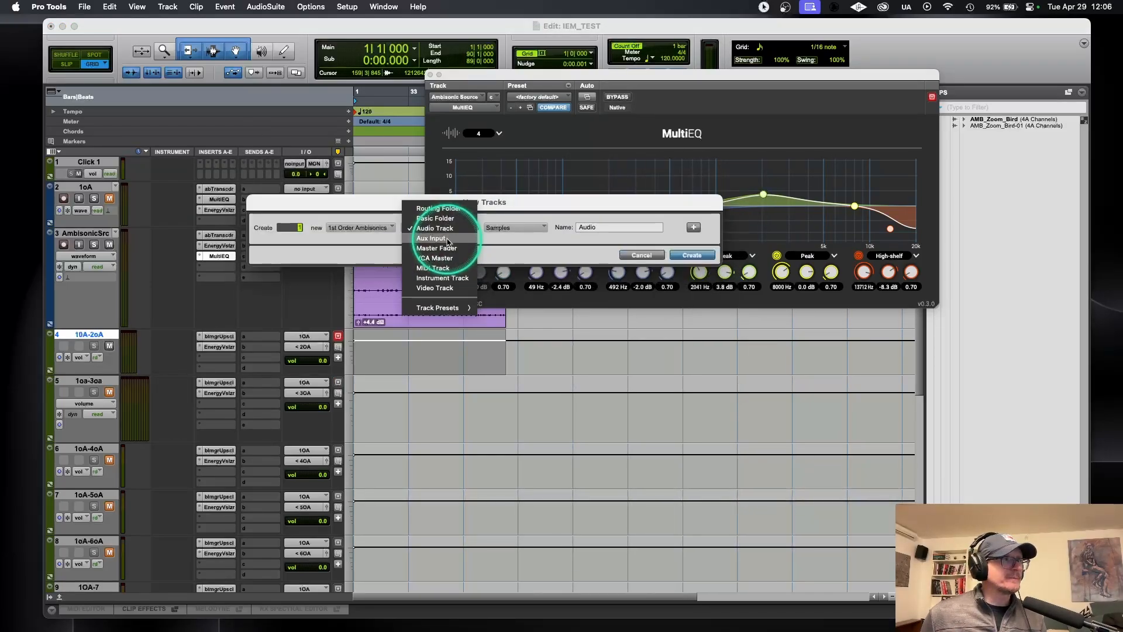
click(447, 240)
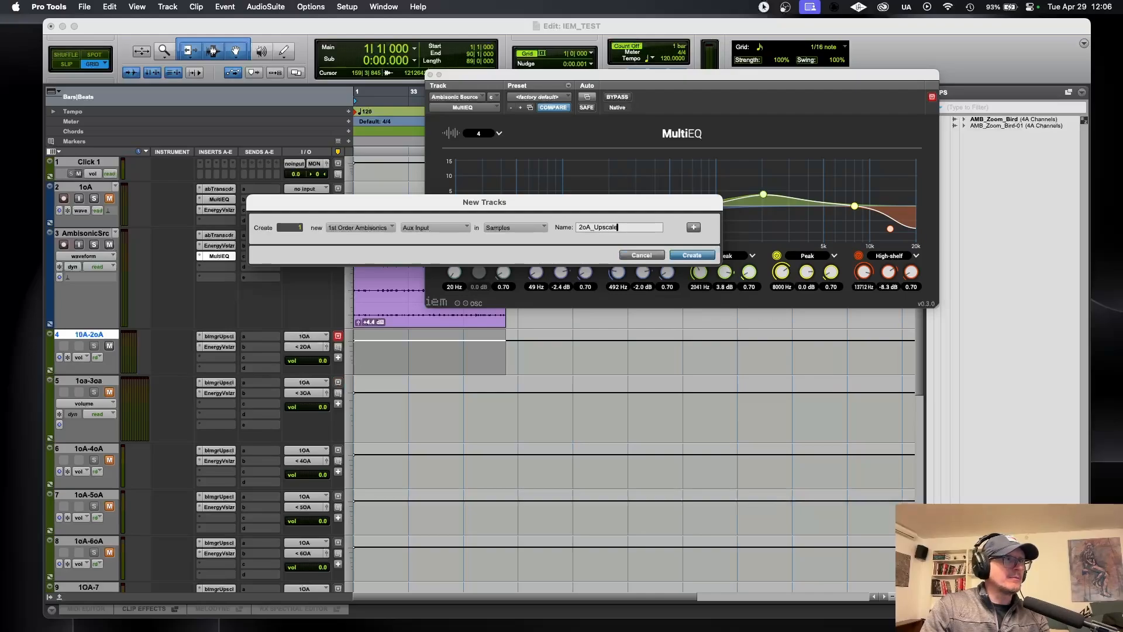
key(Return)
drag(85, 381, 87, 332)
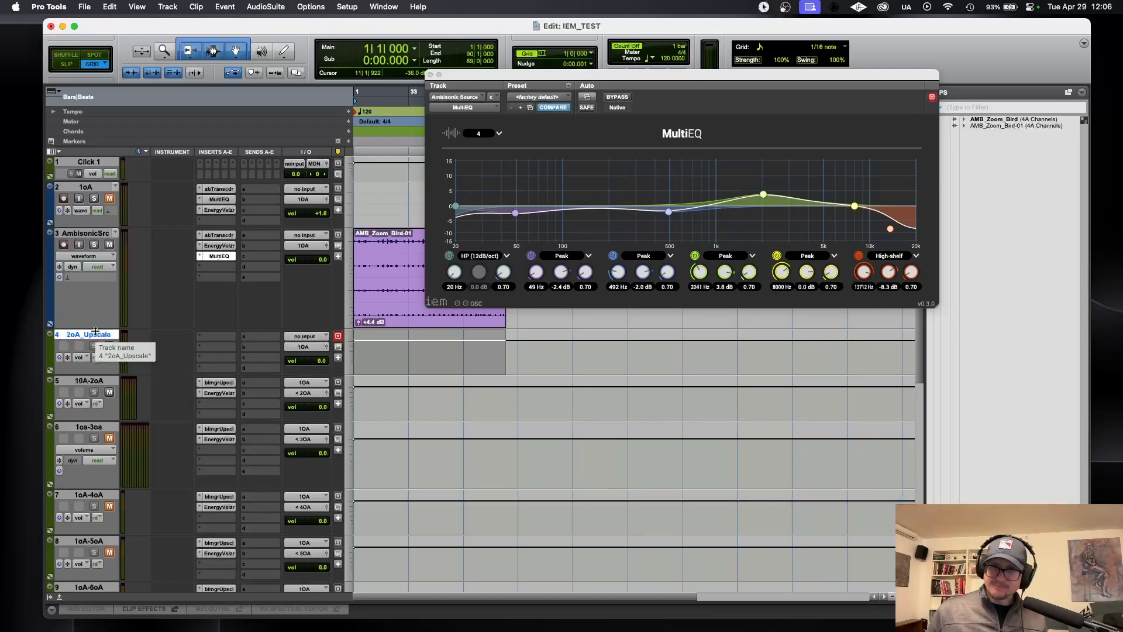
Step: Insert the multichannel ab Imager Upscaler (1st Order Ambisonics/2nd Order Ambisonics) on the 2oA_Upscale track
click(219, 339)
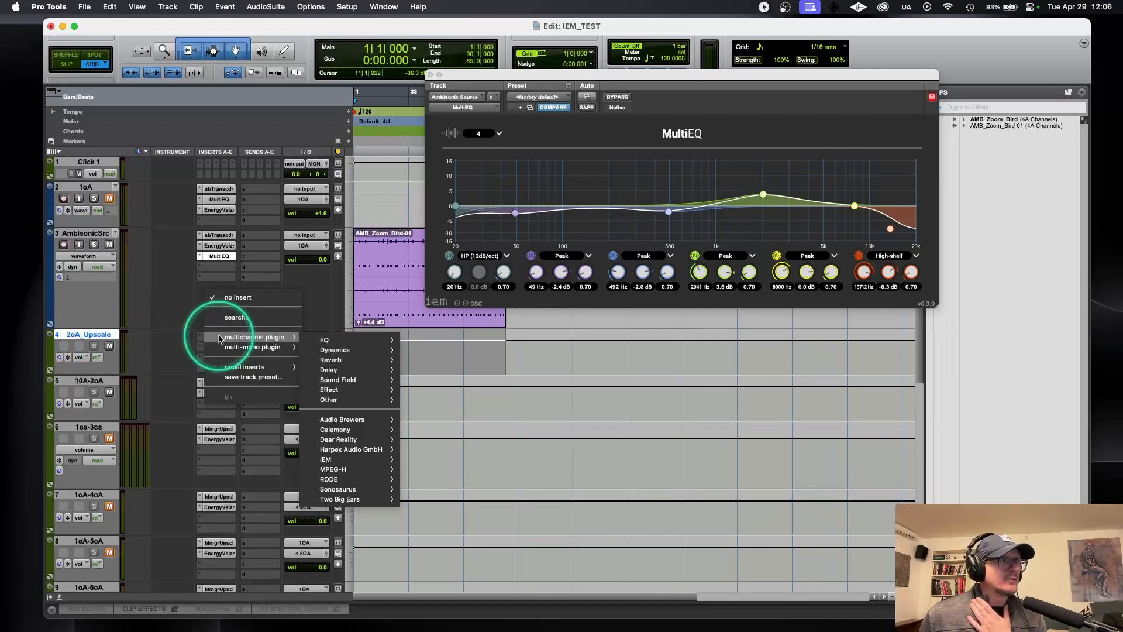
mouse_move(375, 420)
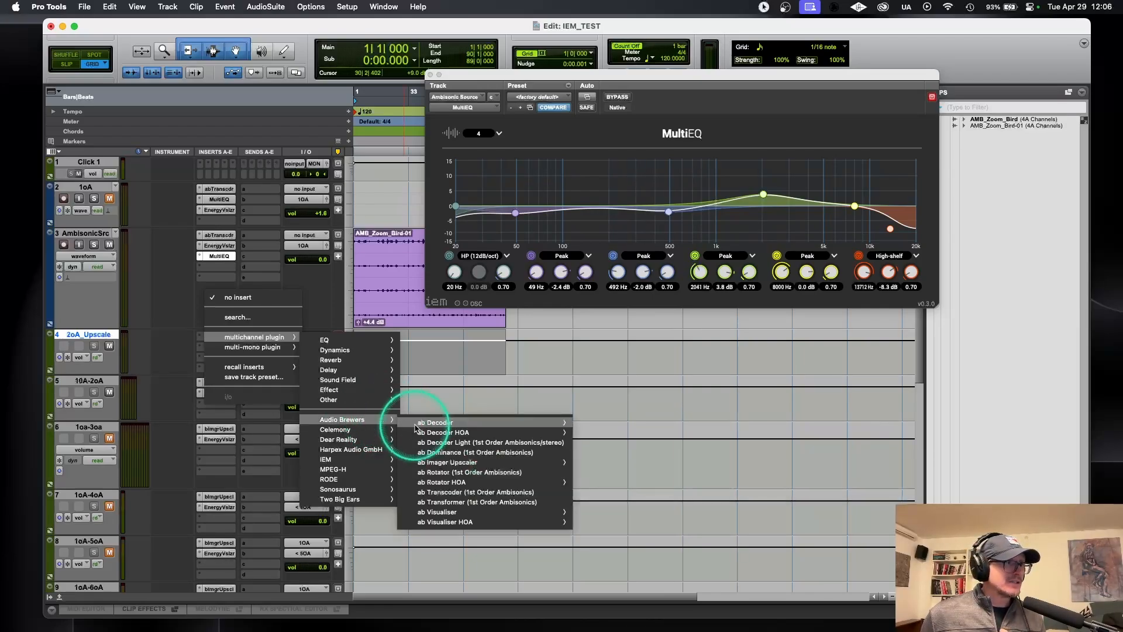
mouse_move(455, 466)
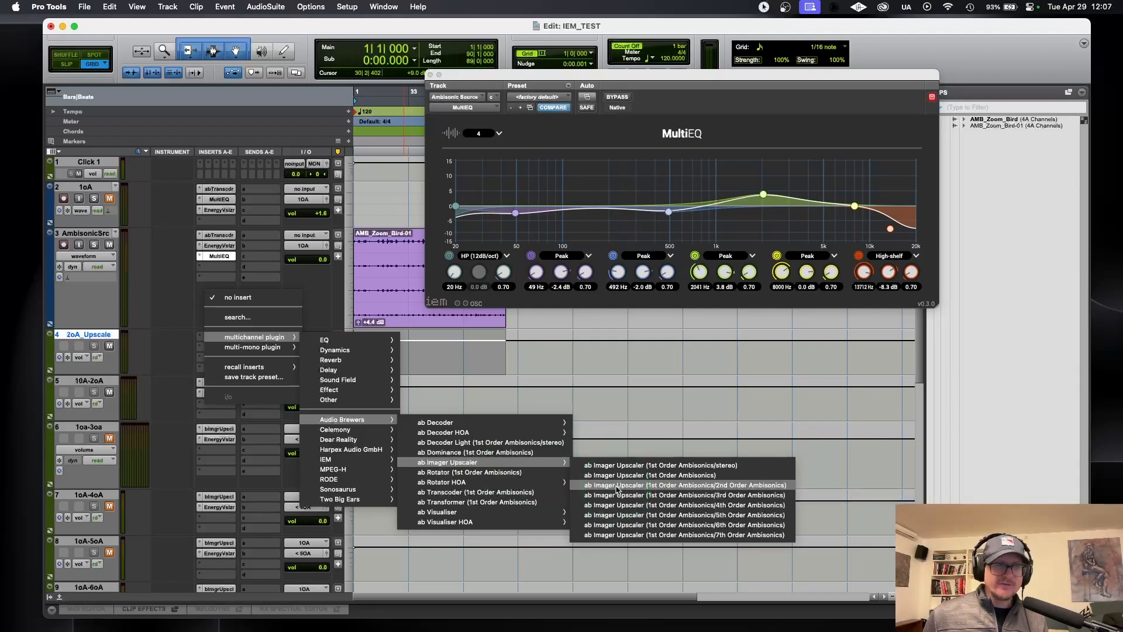
click(617, 487)
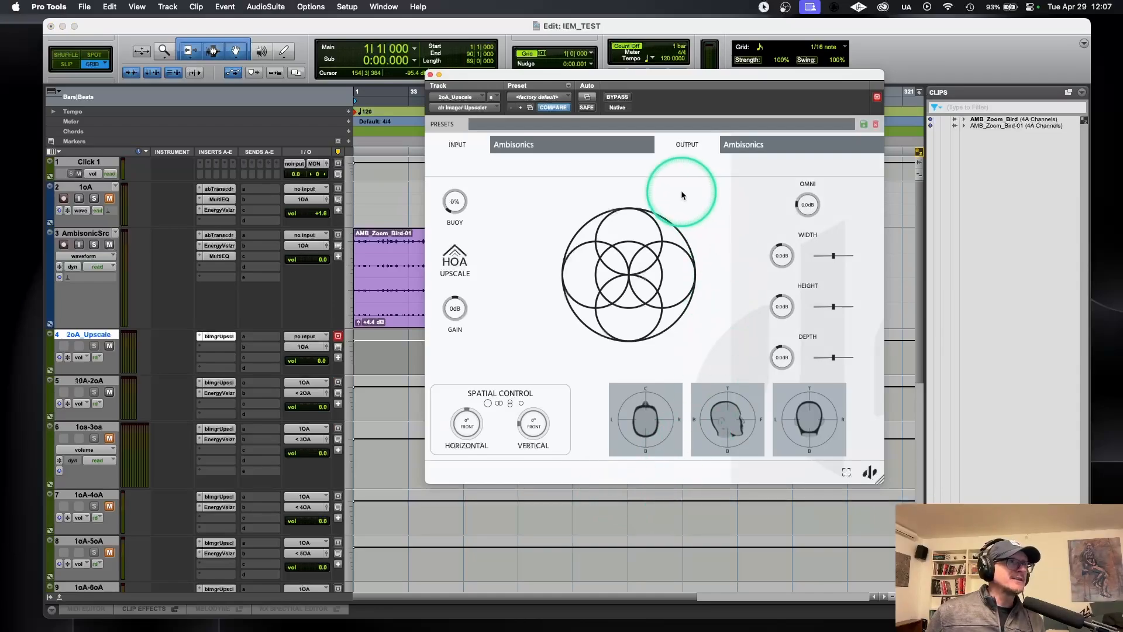
Step: Copy the EnergyVisualizer from the AmbisonicSrc track to 2oA_Upscale, set it to 2nd order and switch its colour map
drag(681, 77, 730, 55)
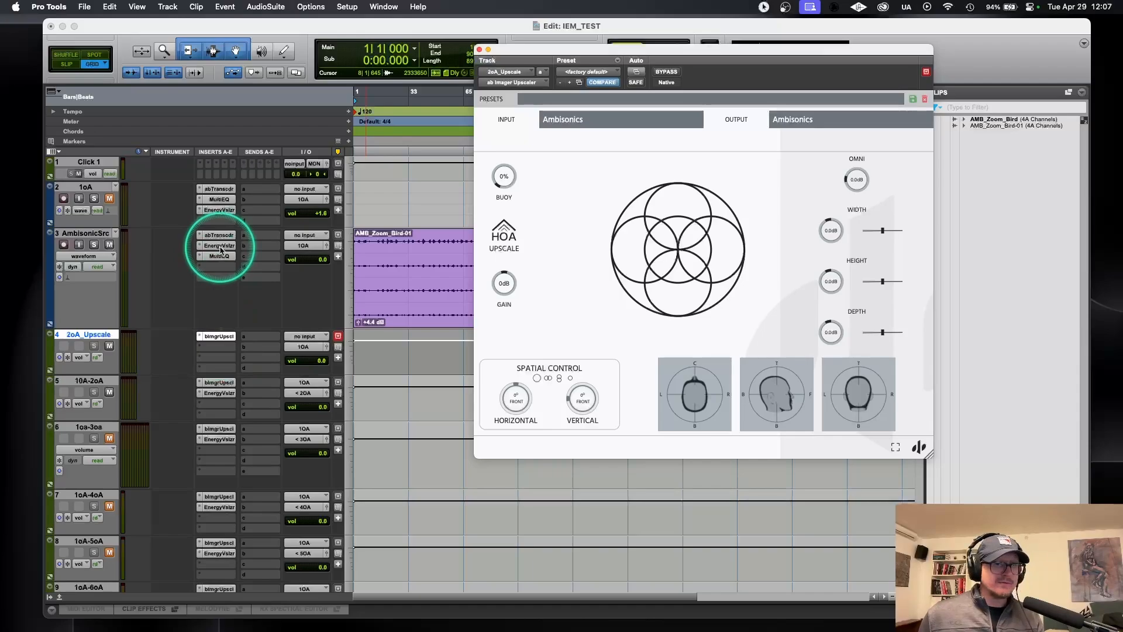
drag(221, 249, 217, 353)
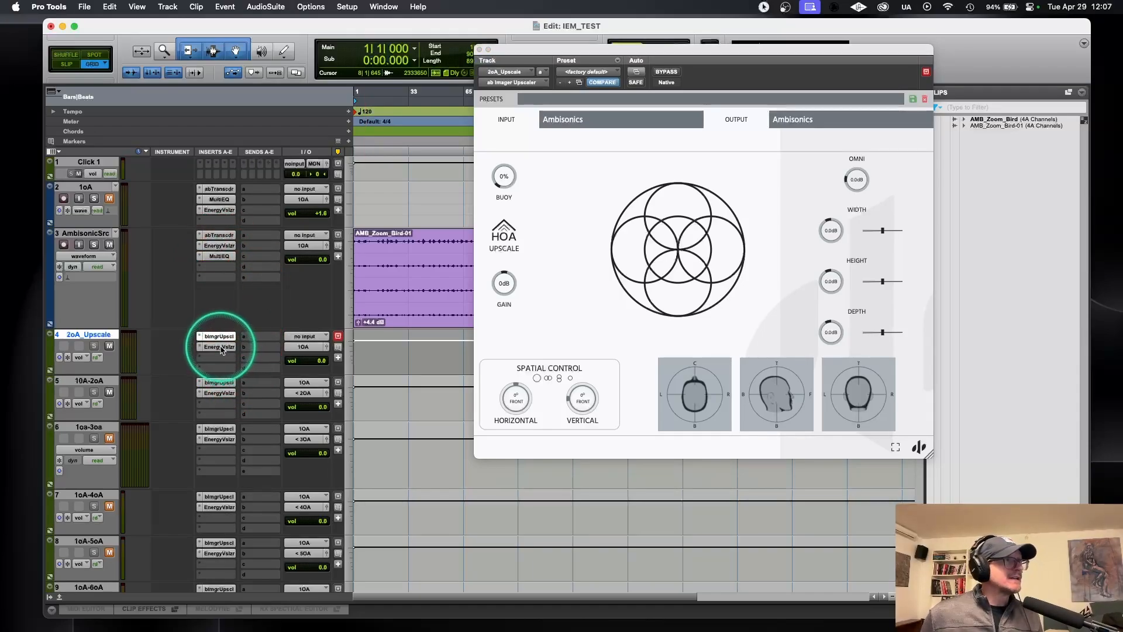
click(220, 347)
click(548, 113)
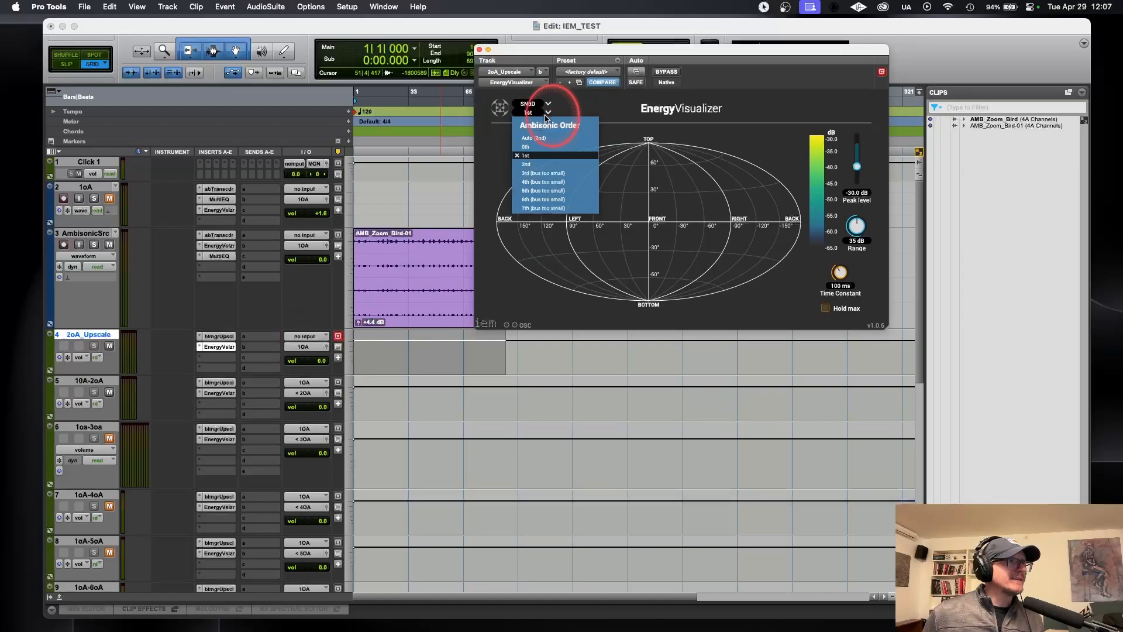
click(528, 165)
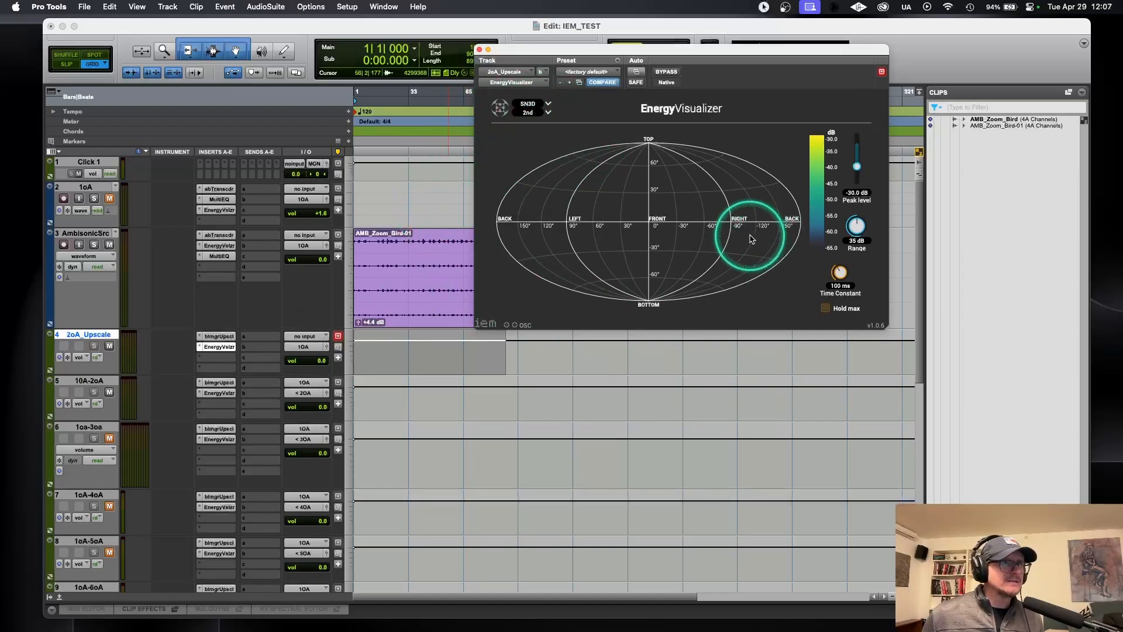
click(815, 167)
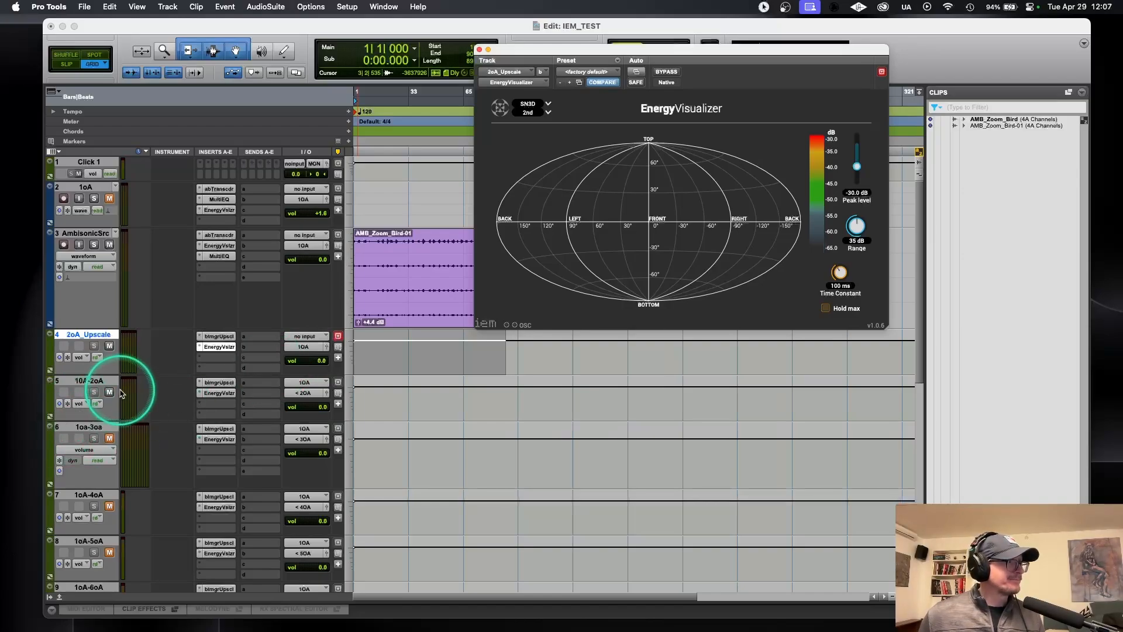
Step: Route the 2oA_Upscale track's output to the 2OA (2nd Order Ambisonics) bus and its input to the 1OA (1st Order Ambisonics) bus
click(304, 347)
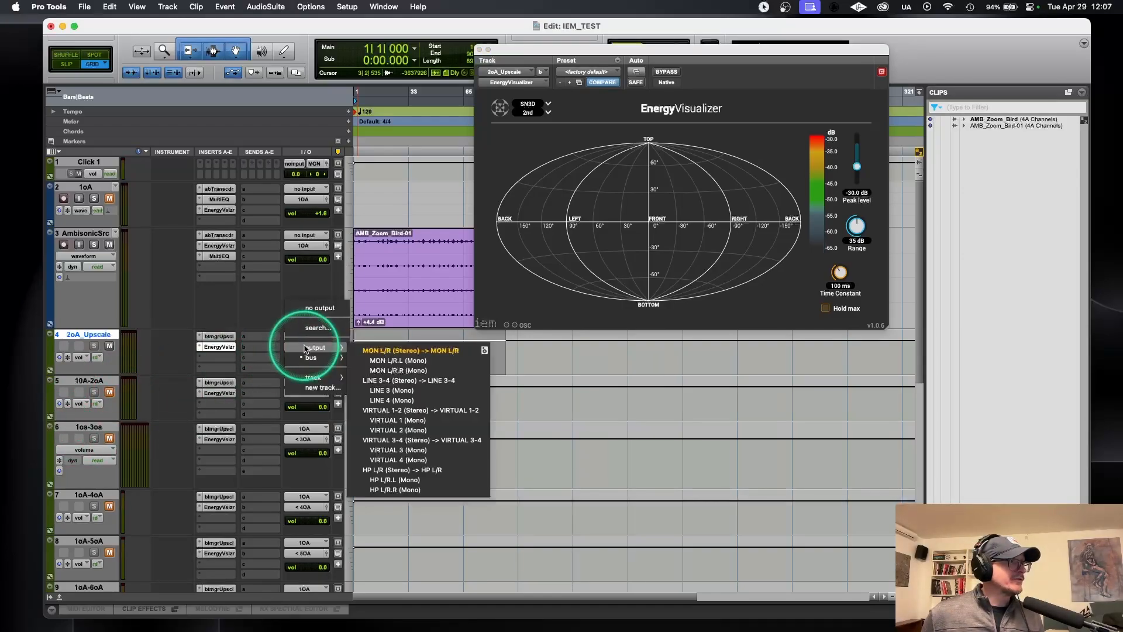
mouse_move(310, 357)
mouse_move(372, 361)
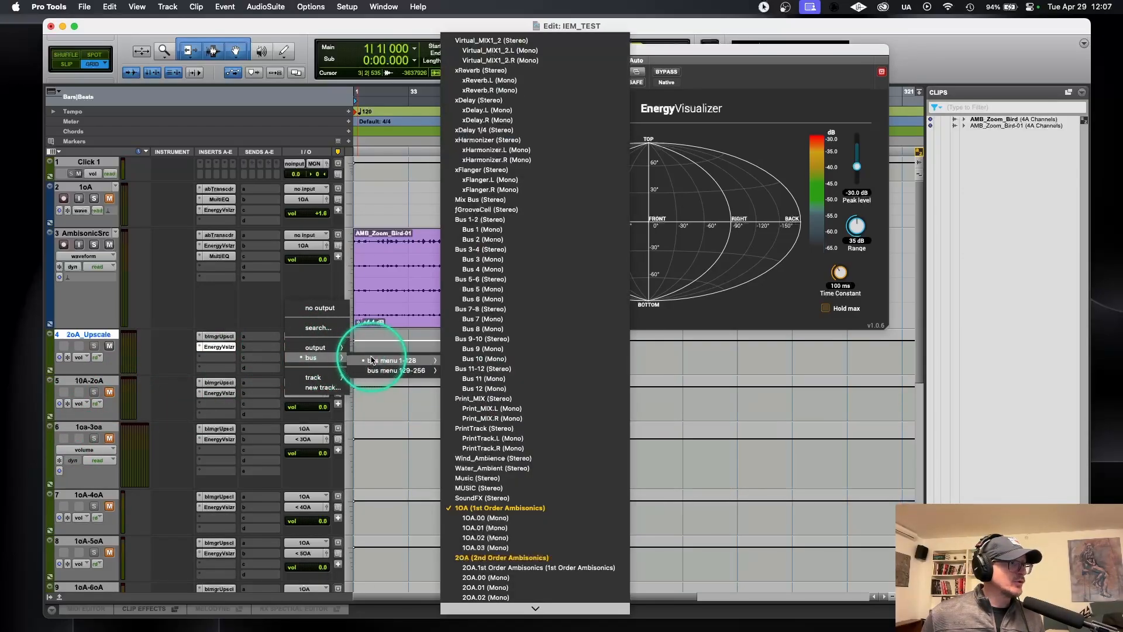
scroll(532, 556, down, 3)
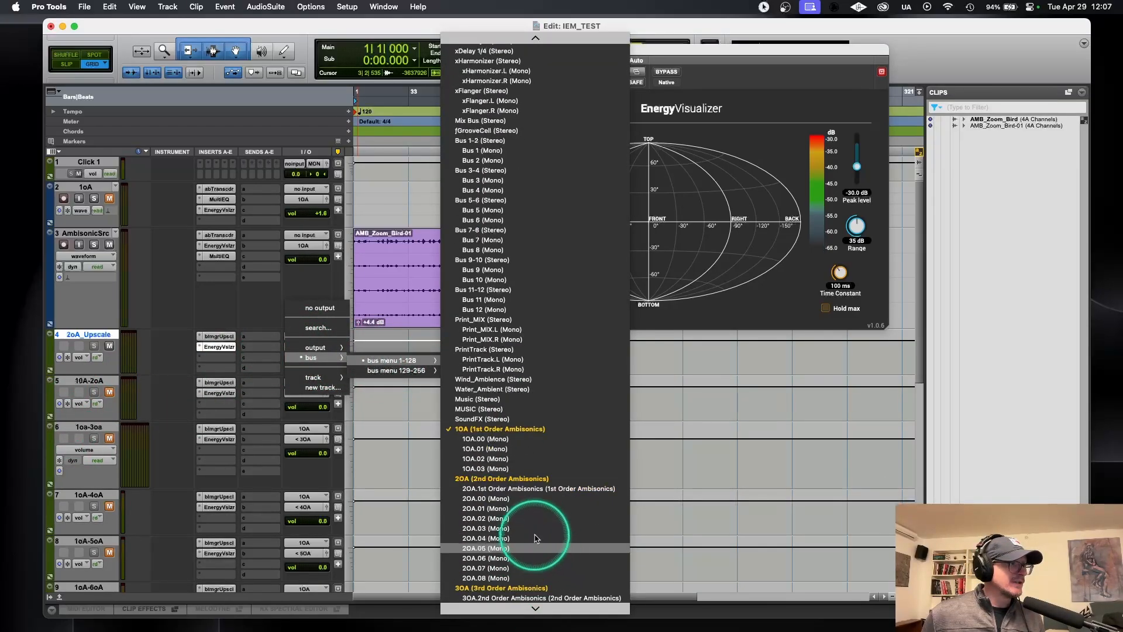
click(516, 478)
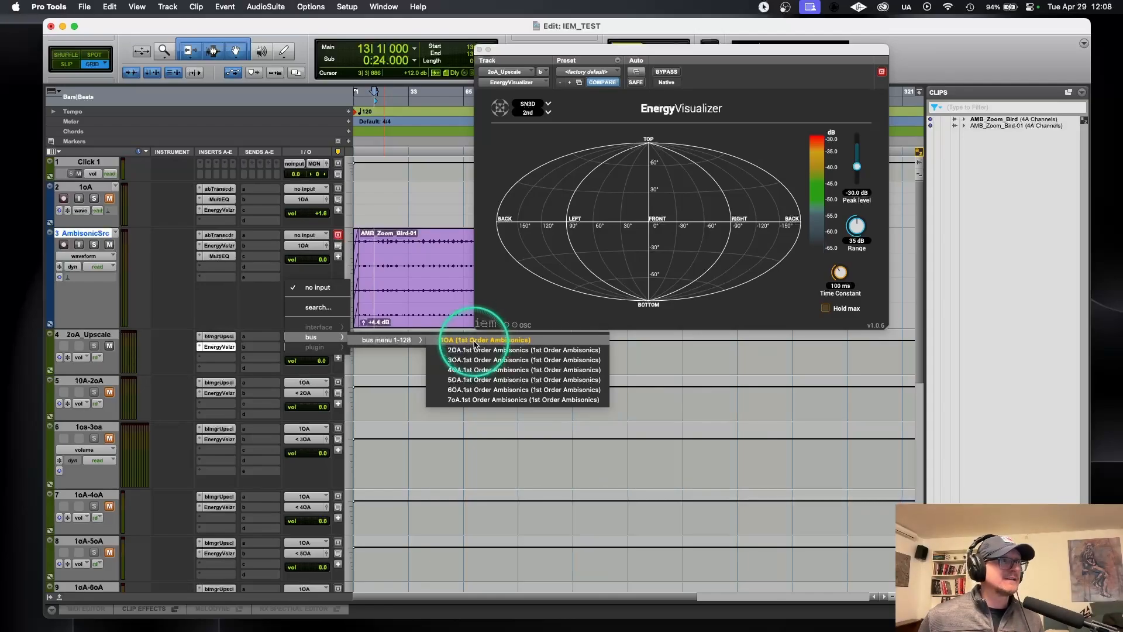
click(475, 341)
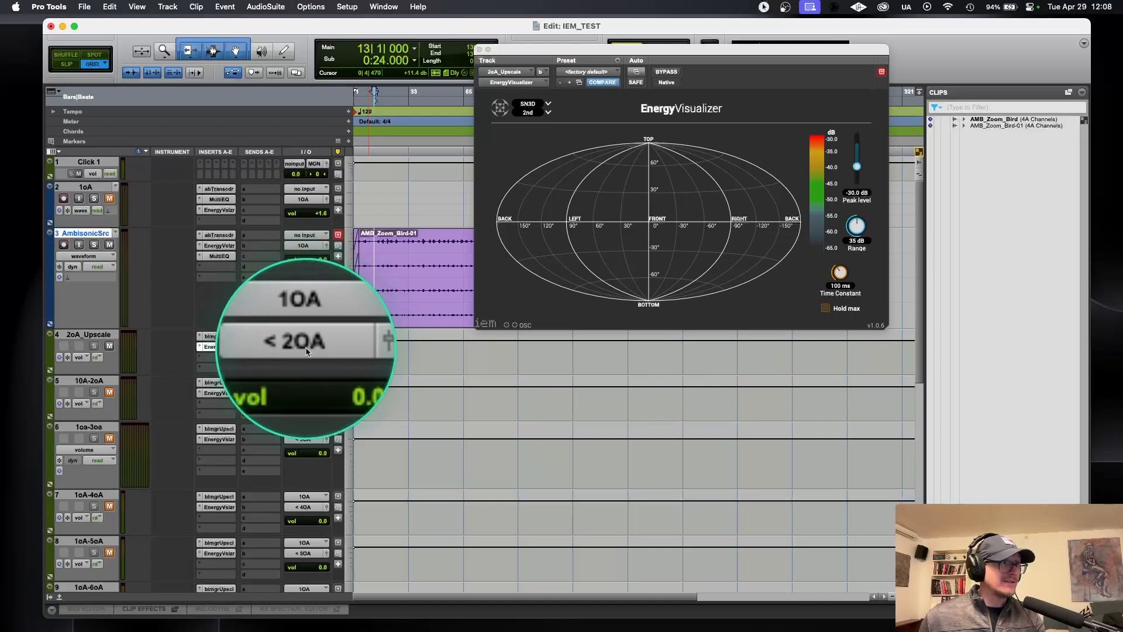
Step: Play the recording and place the AmbisonicSrc and 2oA_Upscale EnergyVisualizers side by side, using the colour map with red peaks
key(space)
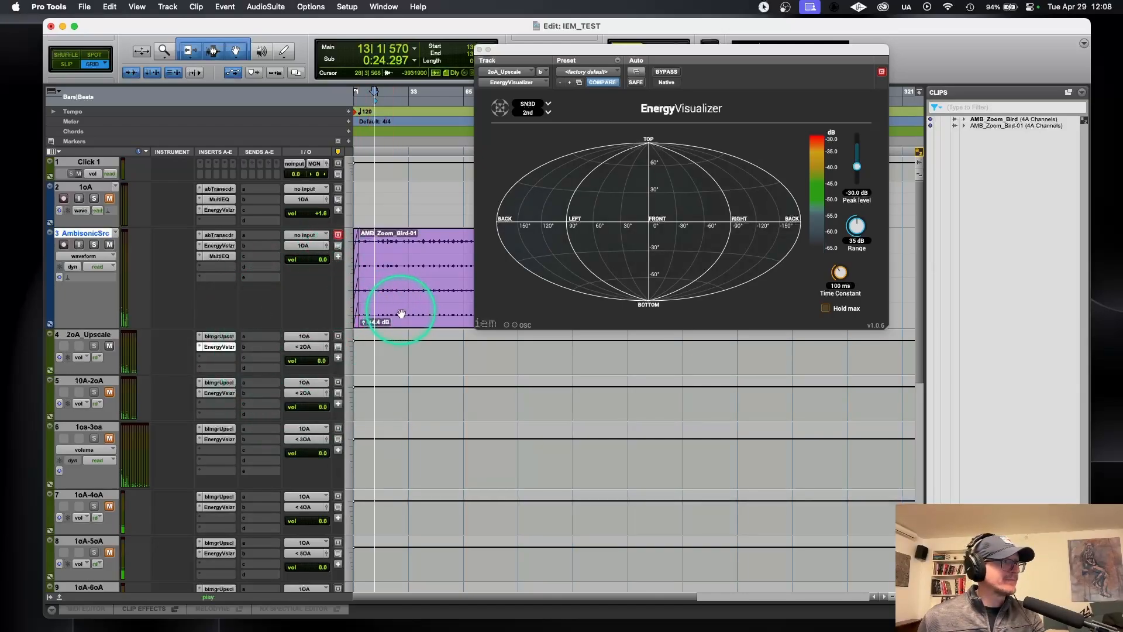
click(225, 346)
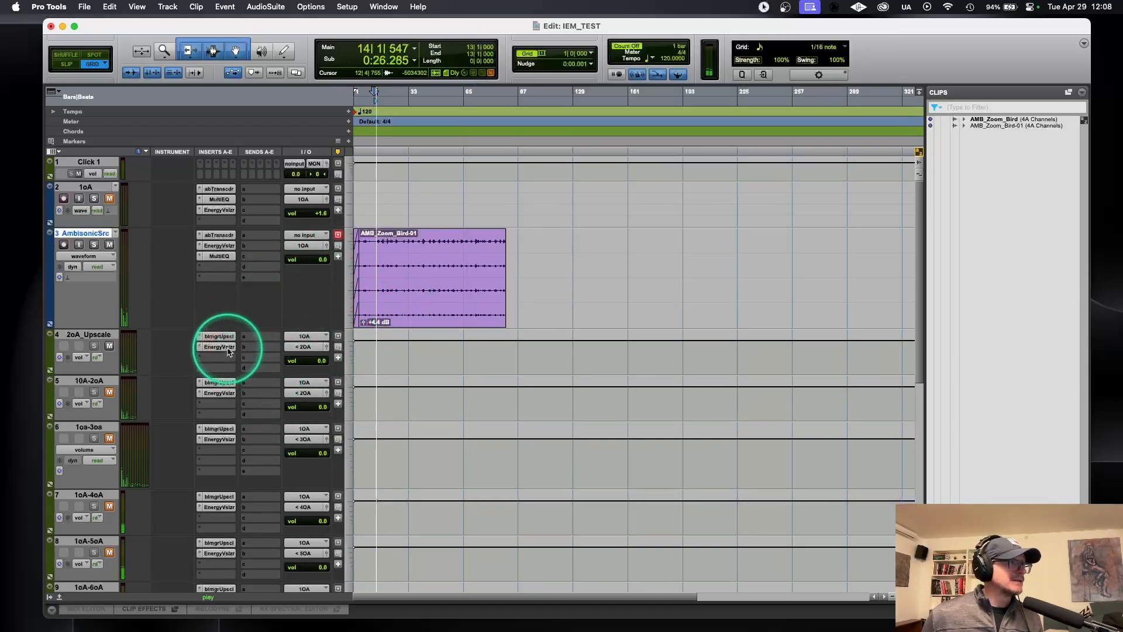
click(225, 346)
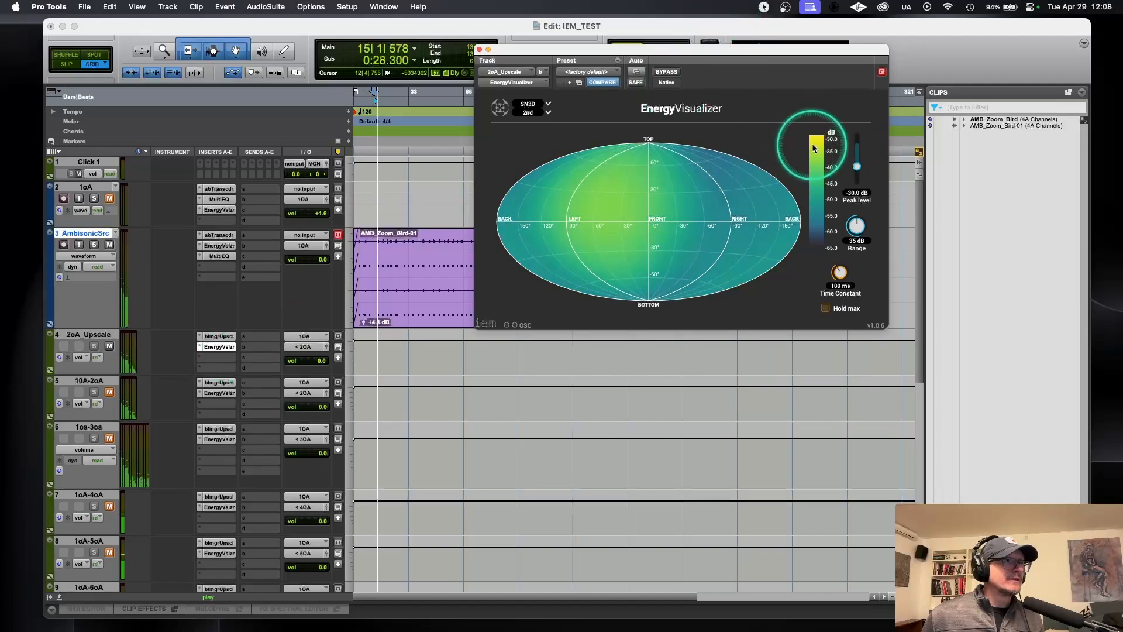
click(816, 147)
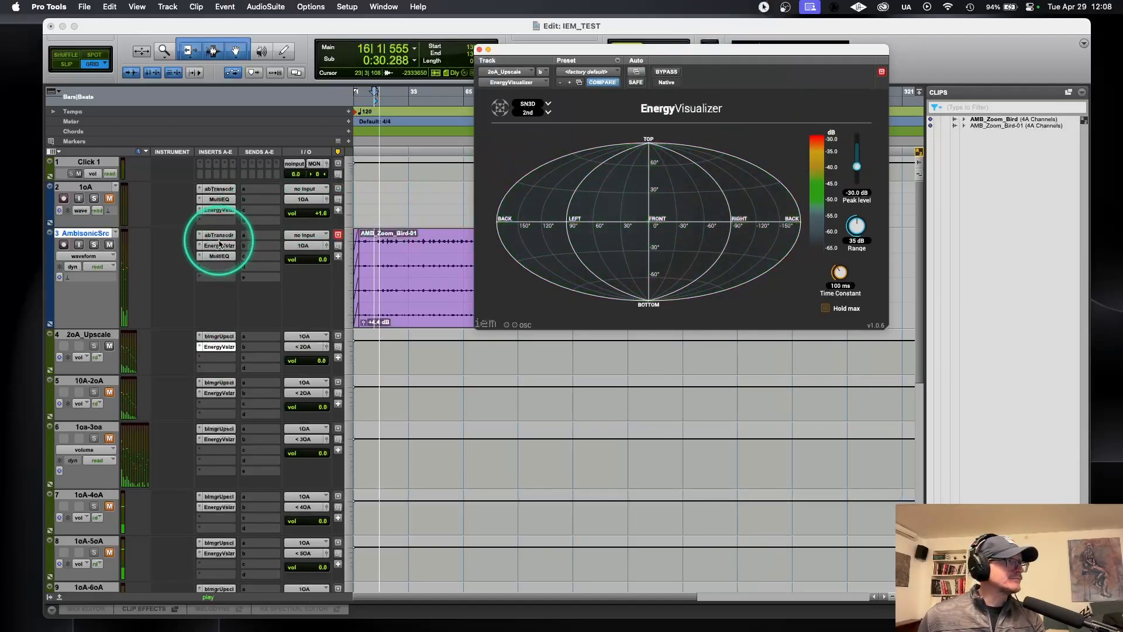
click(219, 246)
click(900, 116)
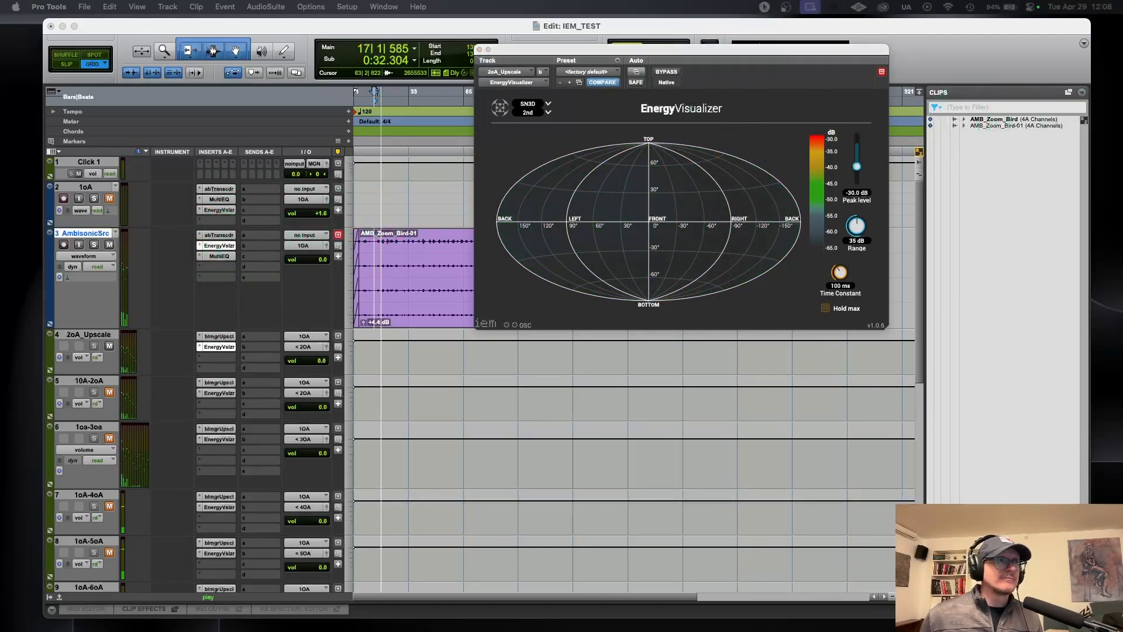
drag(1122, 47, 335, 36)
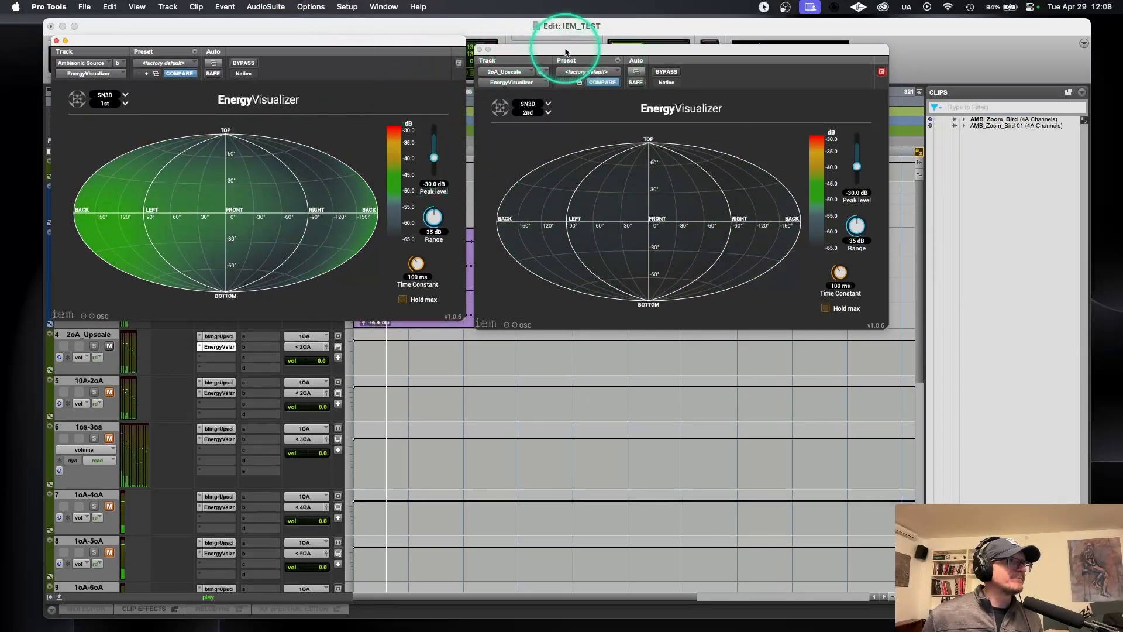
drag(552, 52, 462, 33)
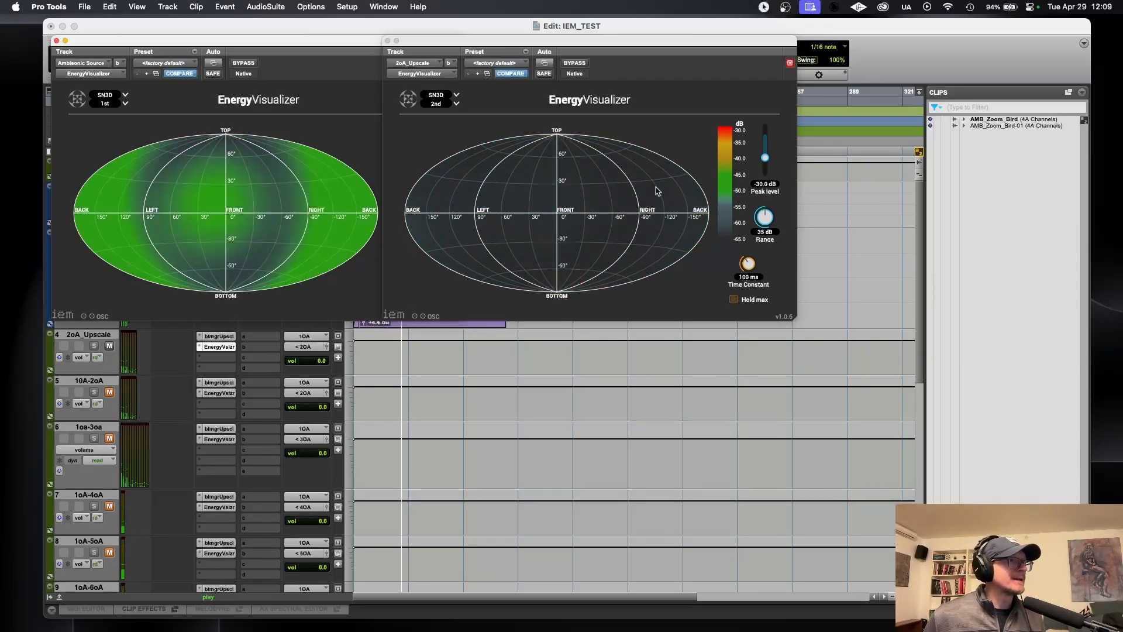
Step: Open the 2oA_Upscale track's Imager Upscaler and arrange it together with the two EnergyVisualizers
click(228, 337)
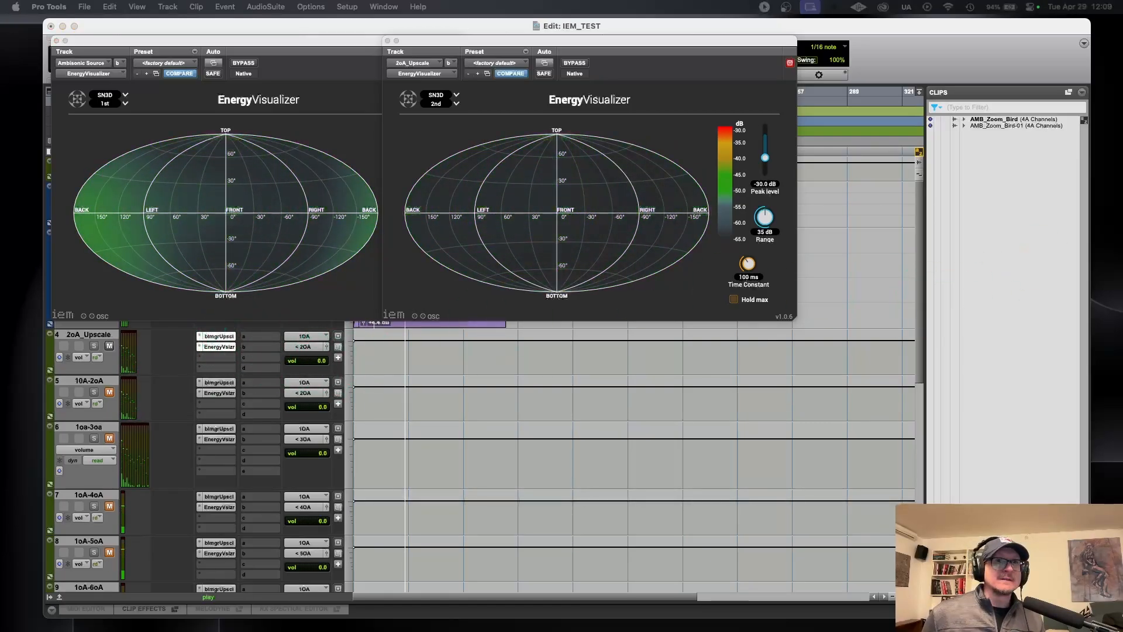
drag(1122, 142, 946, 199)
drag(249, 43, 202, 22)
drag(495, 45, 425, 26)
mouse_move(847, 200)
mouse_down()
mouse_move(830, 192)
mouse_move(845, 193)
mouse_up()
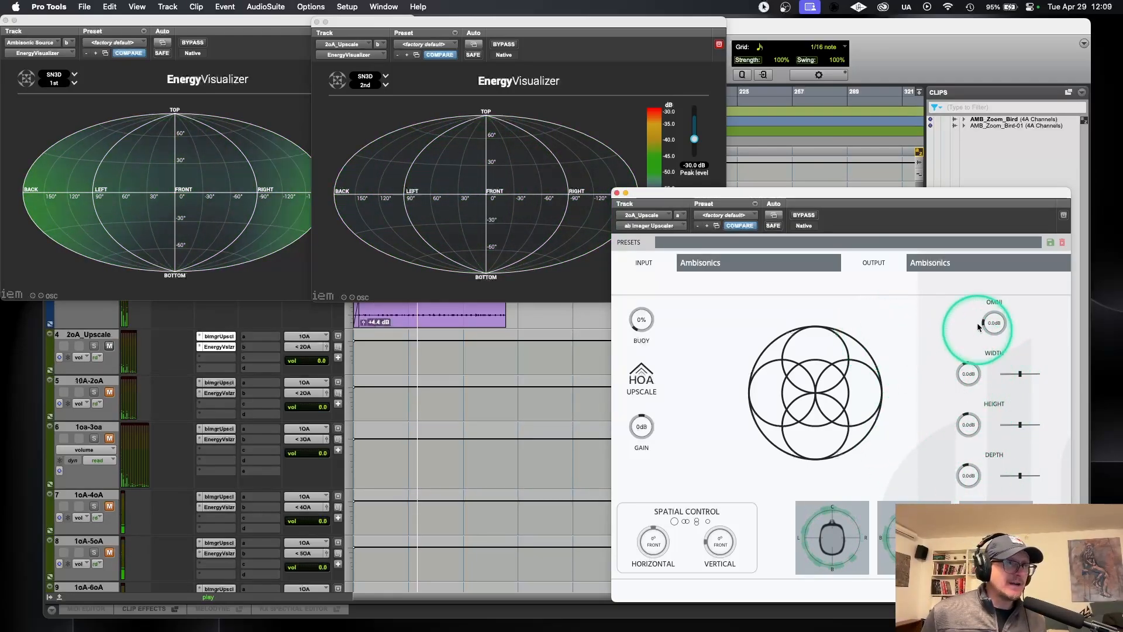
Step: Try out the Imager Upscaler's width, height and depth distribution and its omni level, resetting each to its default
mouse_move(1021, 374)
mouse_down()
mouse_move(1006, 373)
mouse_move(1039, 374)
mouse_up()
double_click(1019, 376)
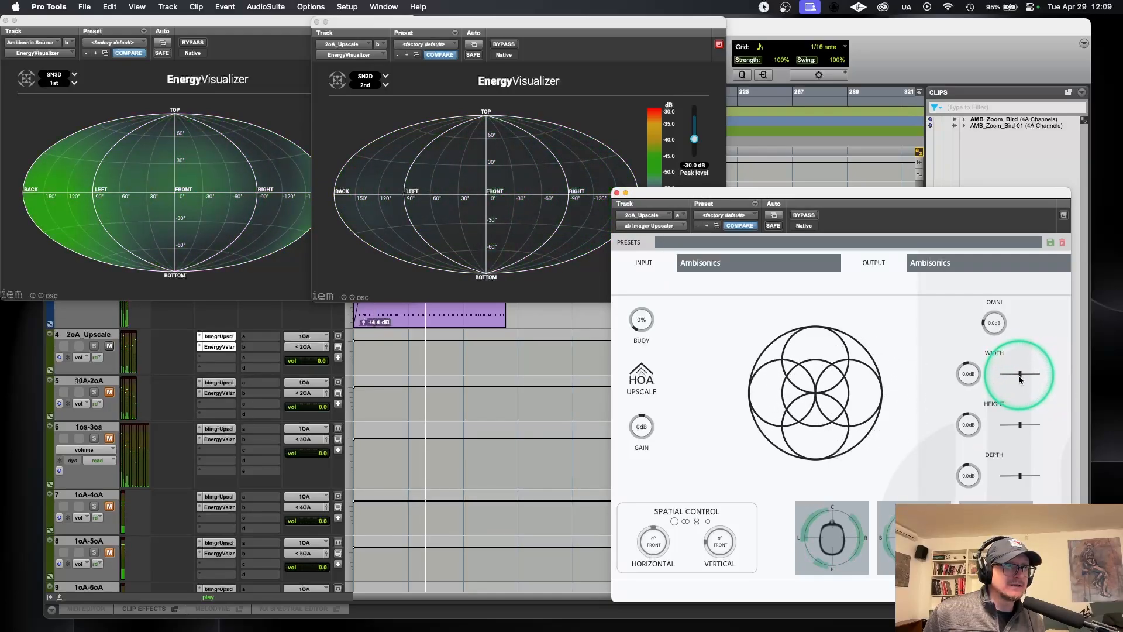
drag(1017, 425, 1002, 425)
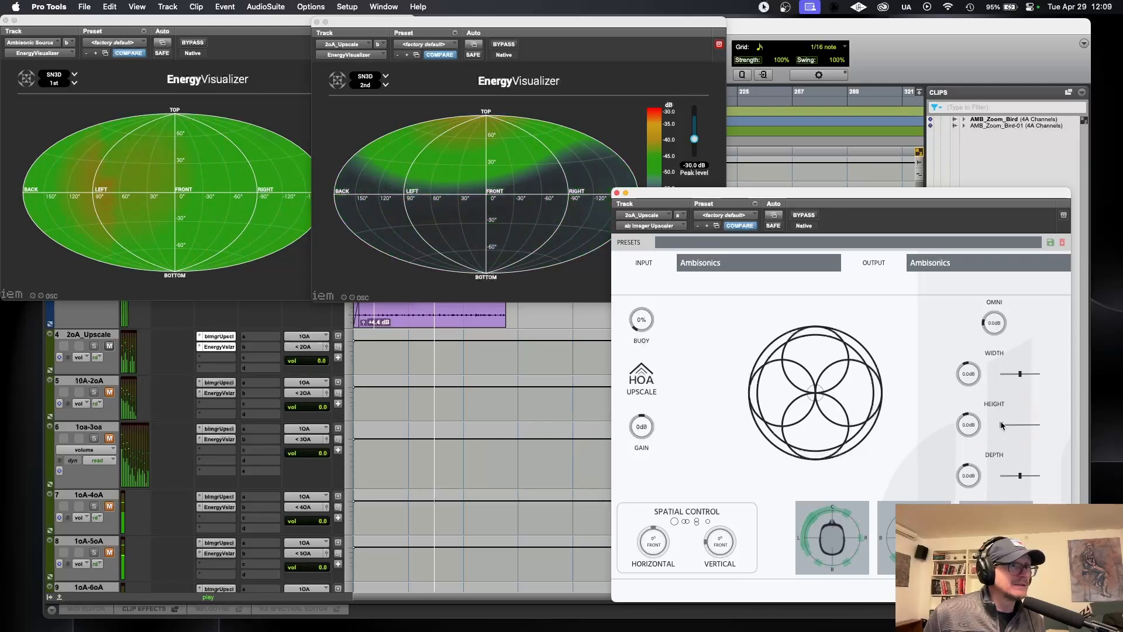
drag(1002, 425, 1029, 424)
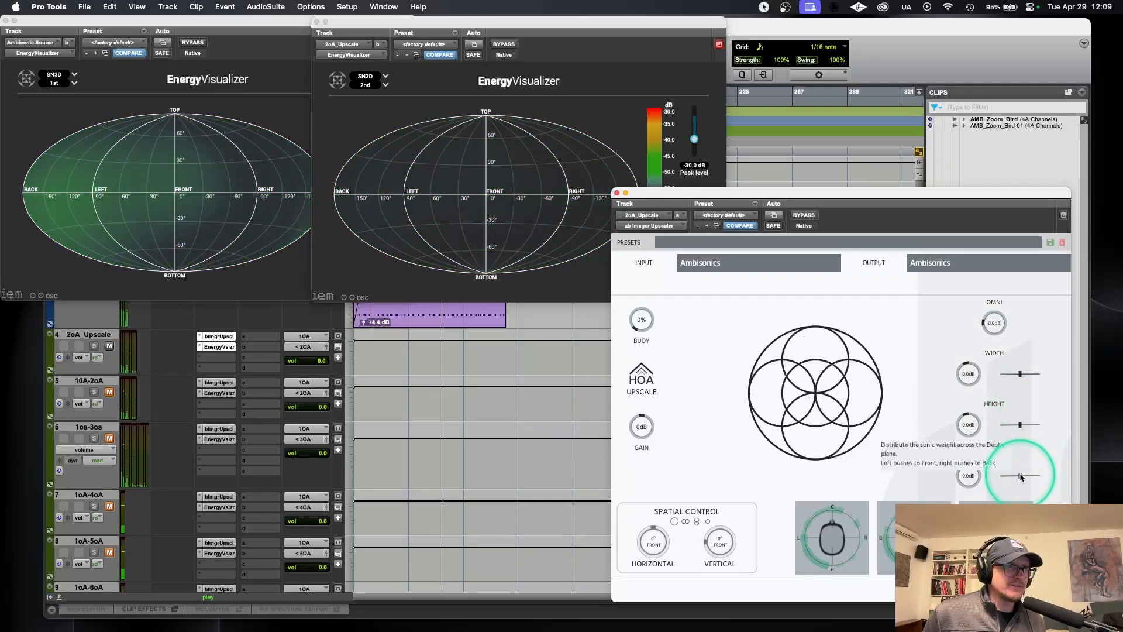
drag(1021, 477, 1046, 475)
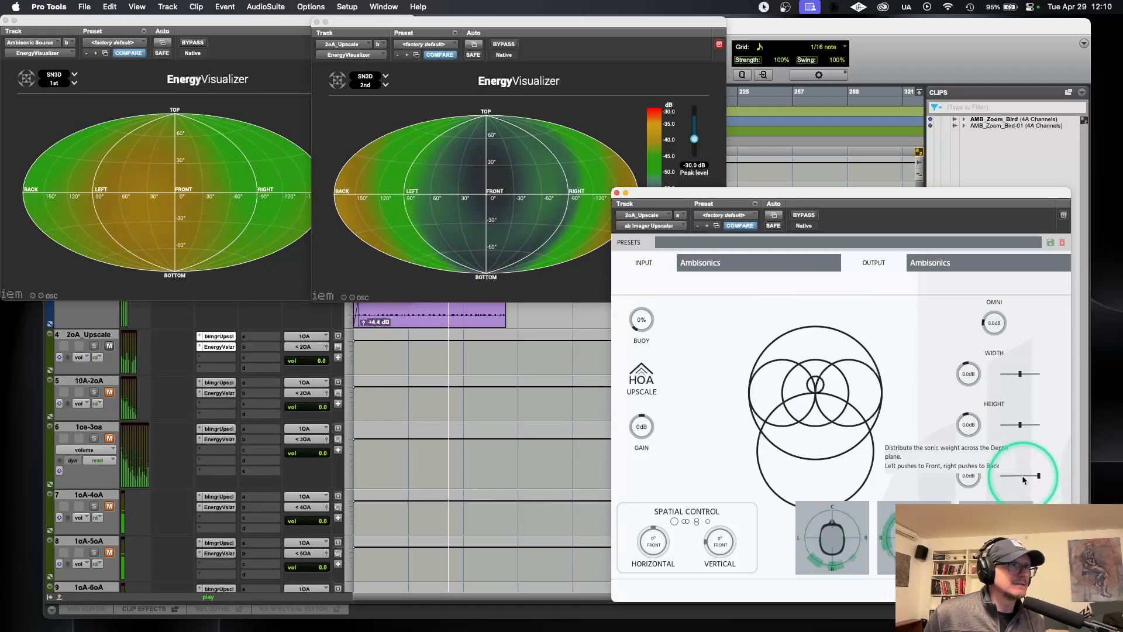
double_click(1022, 476)
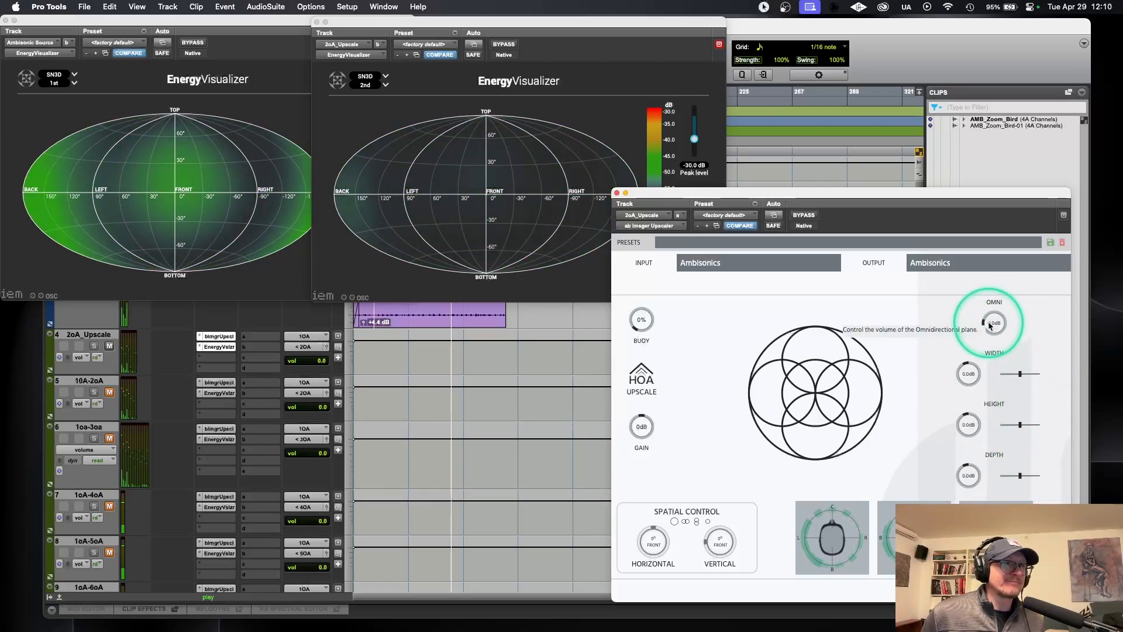
mouse_move(994, 328)
mouse_down()
mouse_move(996, 298)
mouse_move(994, 326)
mouse_up()
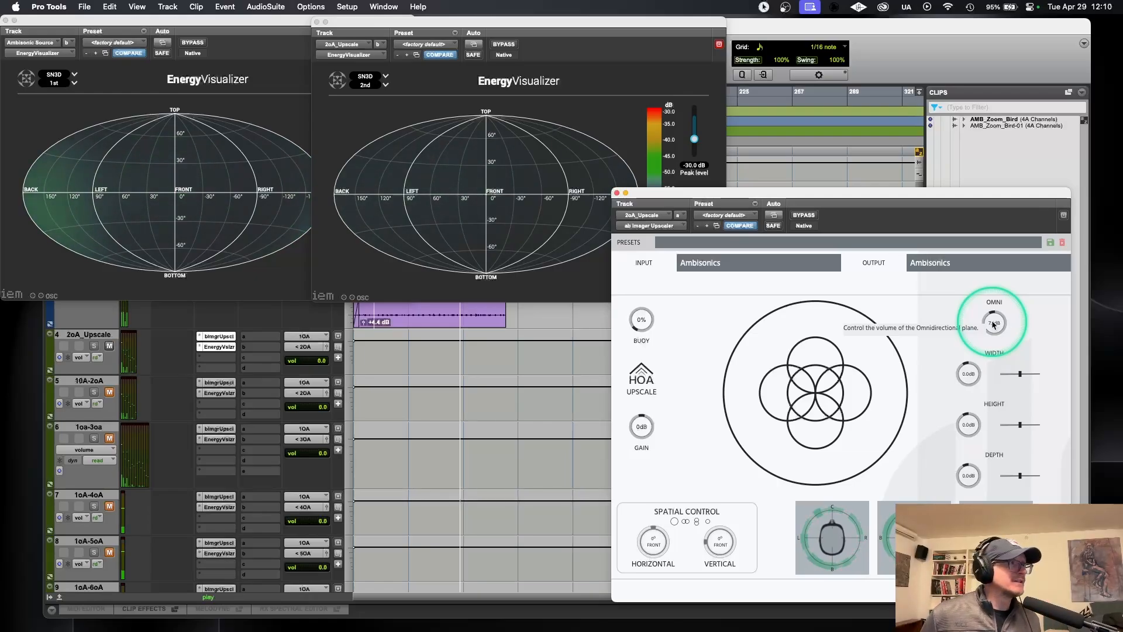
double_click(993, 325)
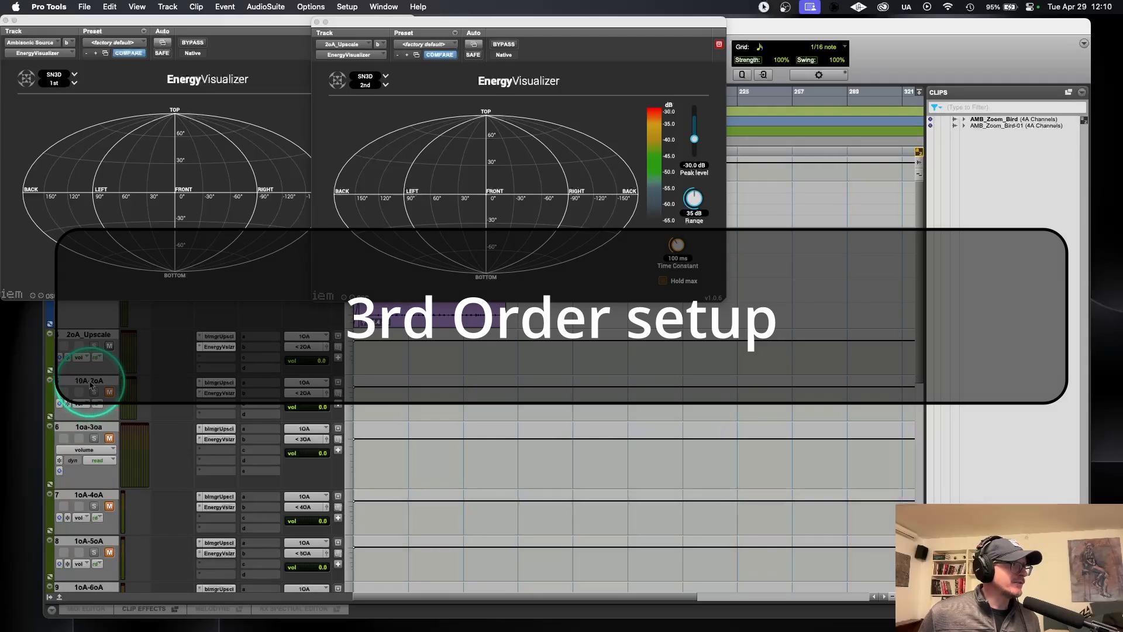
Step: Hide the 1OA-2oA and 1oa-3oa tracks and make them inactive
right_click(92, 383)
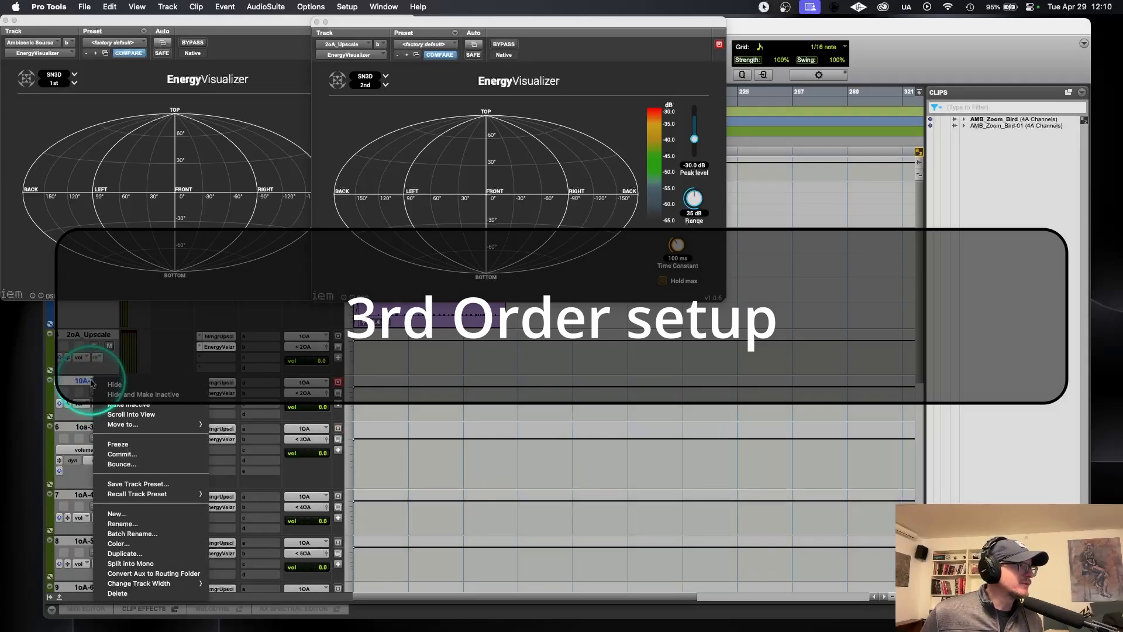
click(154, 395)
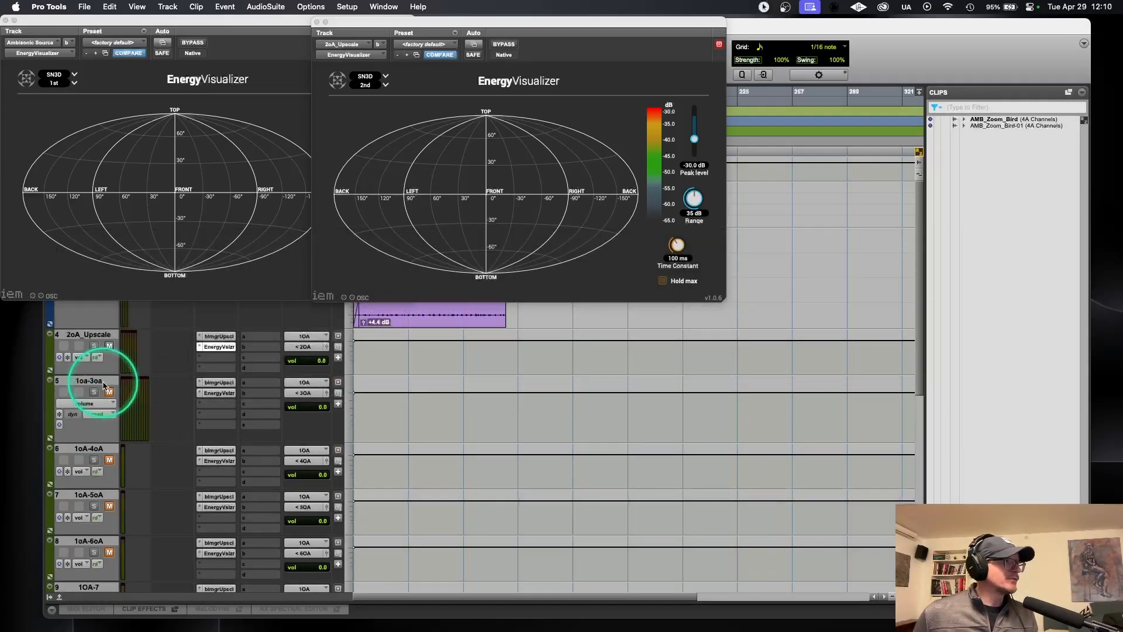
right_click(103, 384)
click(165, 395)
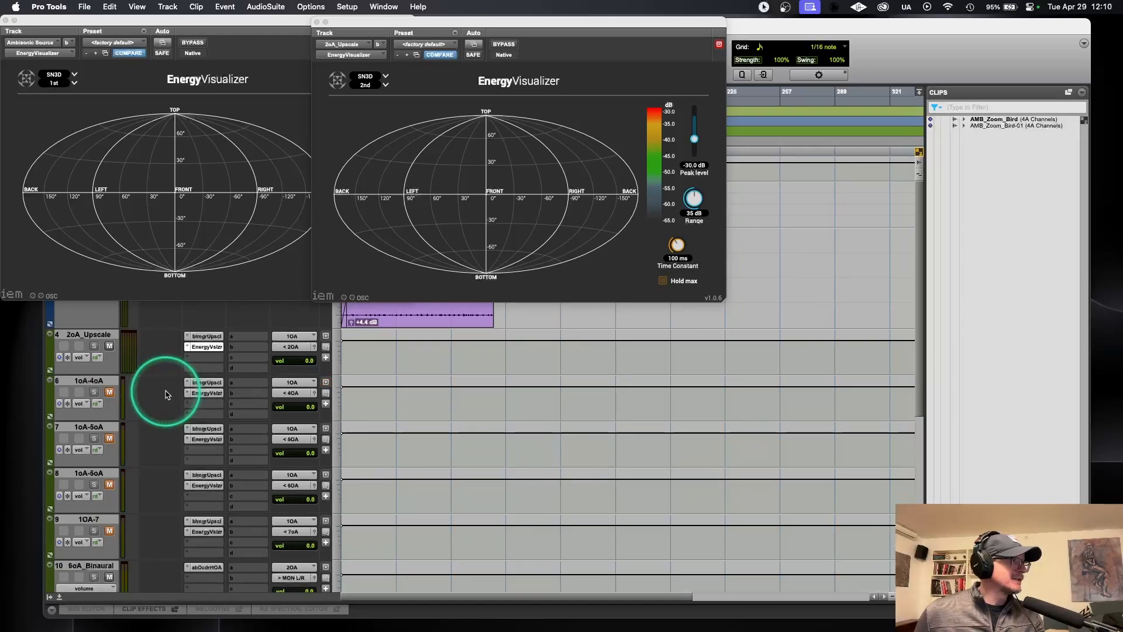
Step: Create a 1st Order Ambisonics aux input named 3oA_Upscale
key(super+shift+n)
click(509, 372)
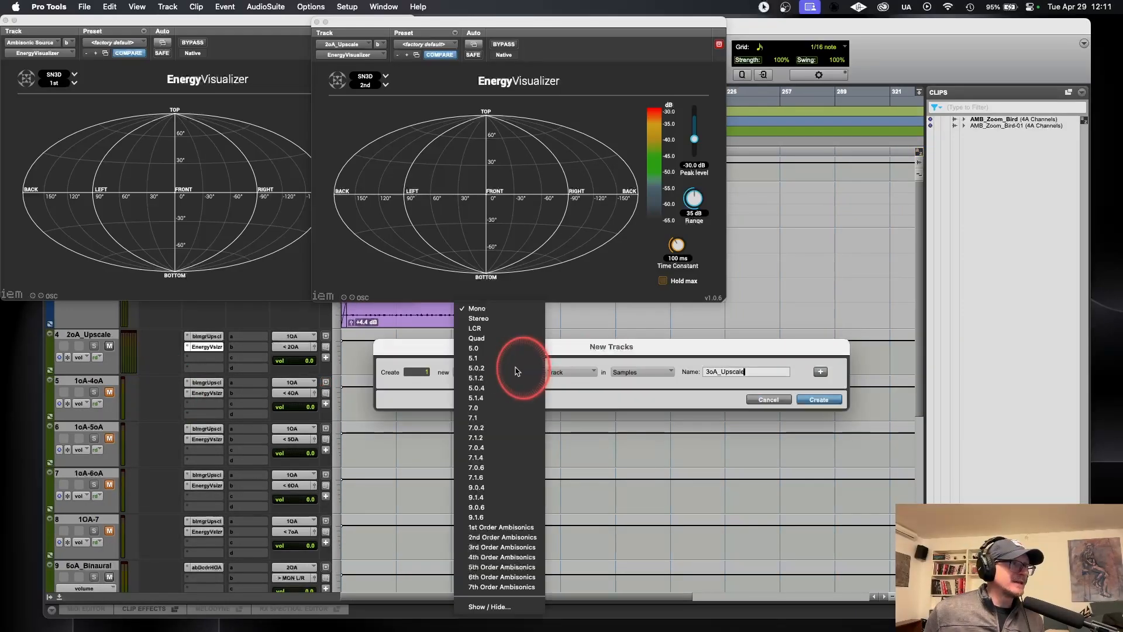
click(502, 527)
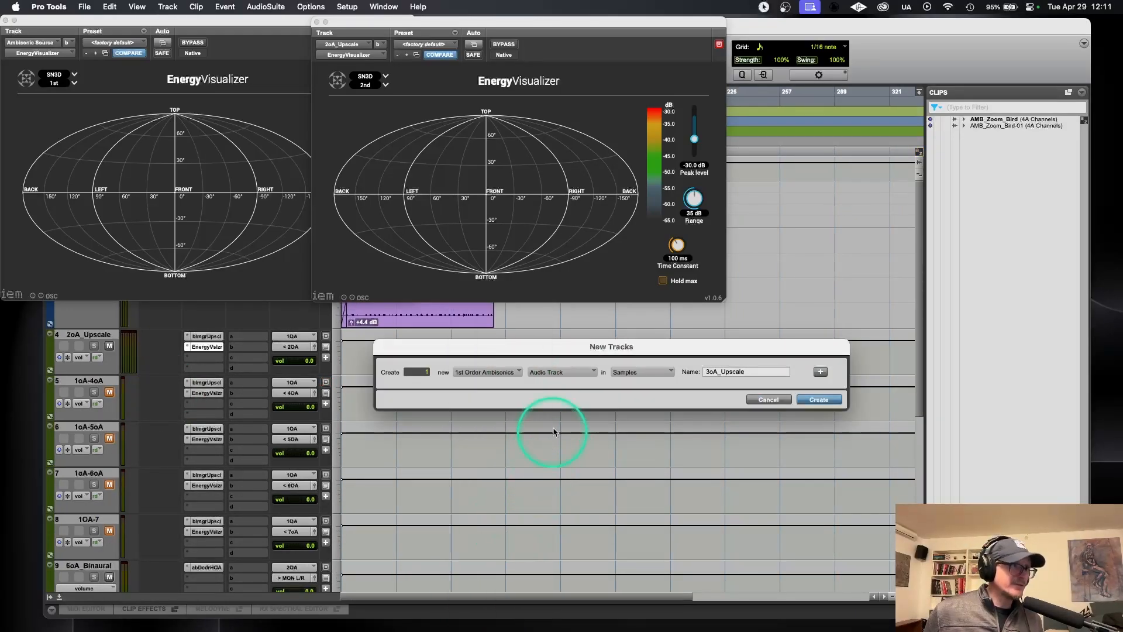
click(566, 375)
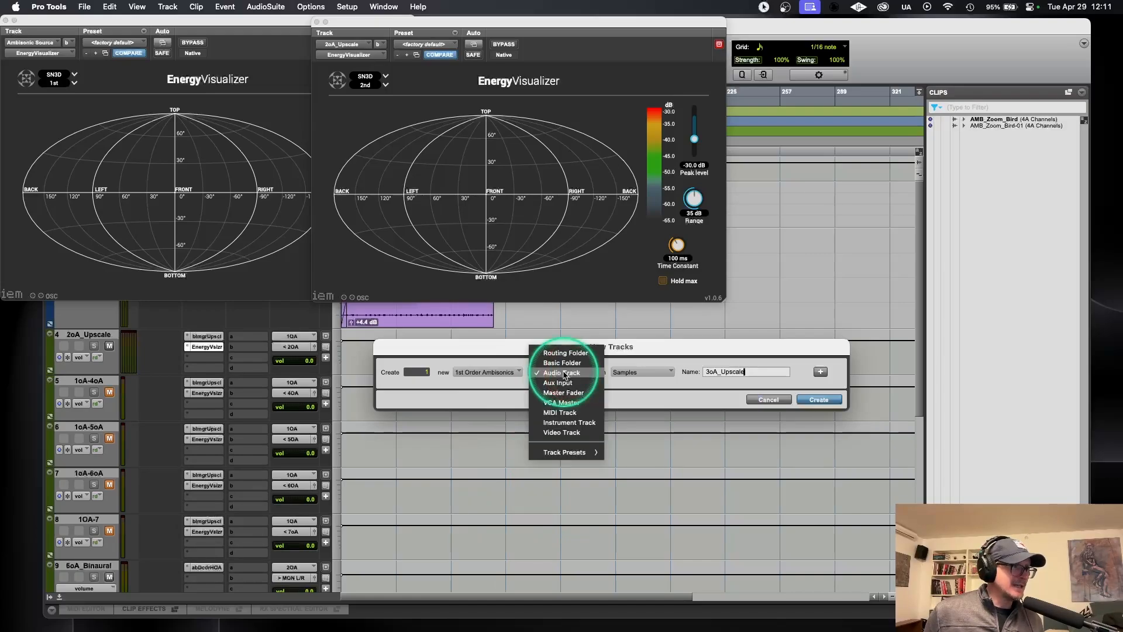
click(539, 383)
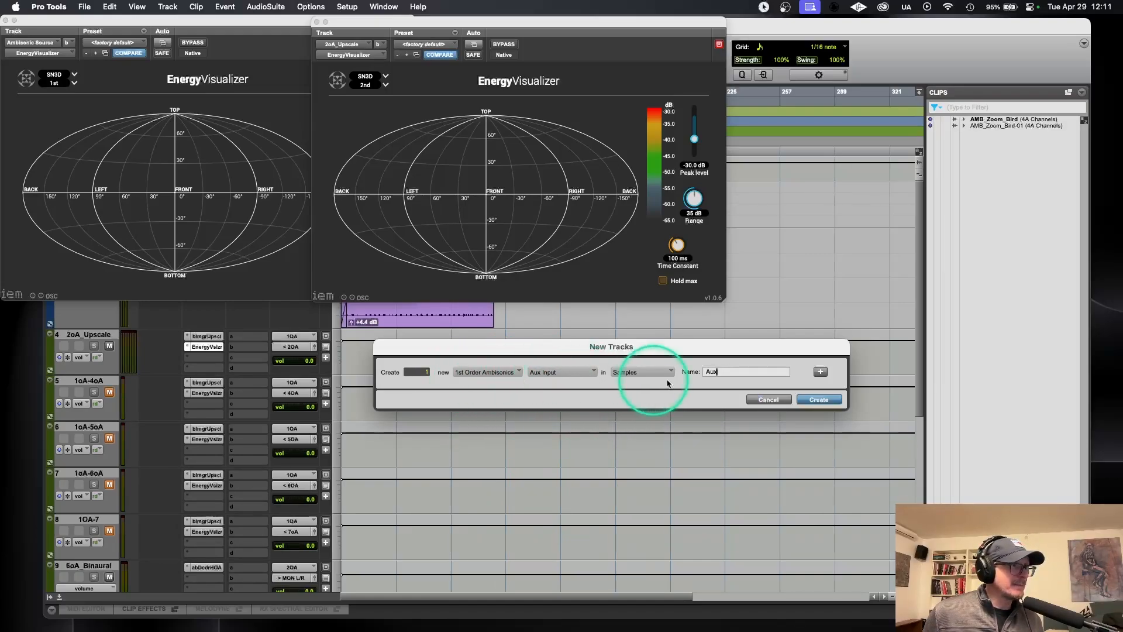
key(BackSpace)
key(BackSpace)
key(BackSpace)
text(3oA_Upsc)
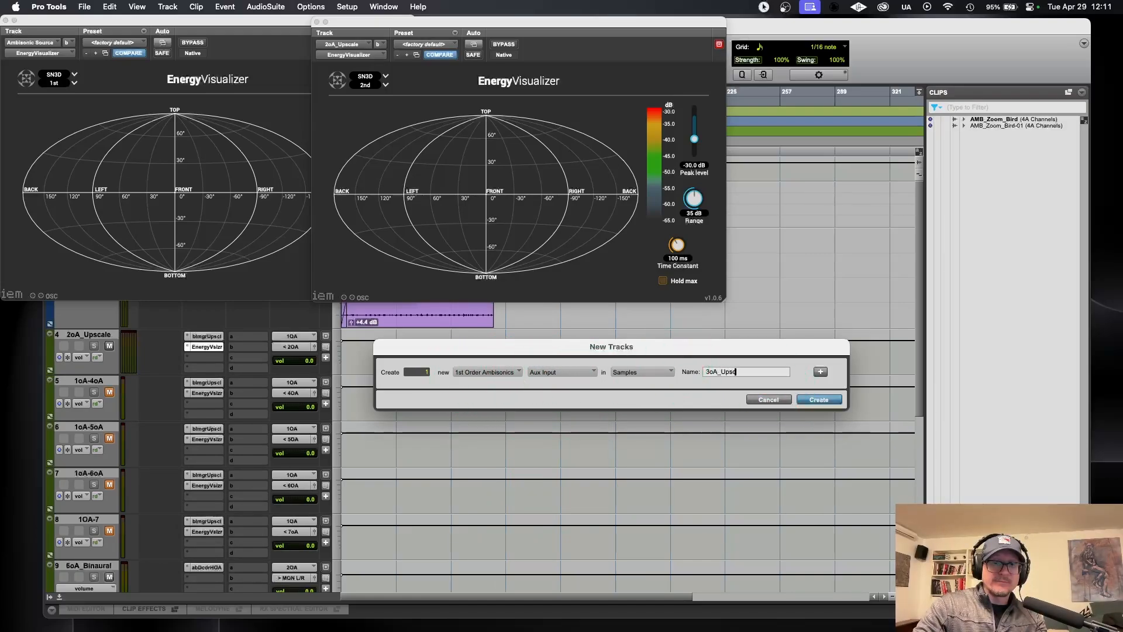
key(Return)
click(354, 419)
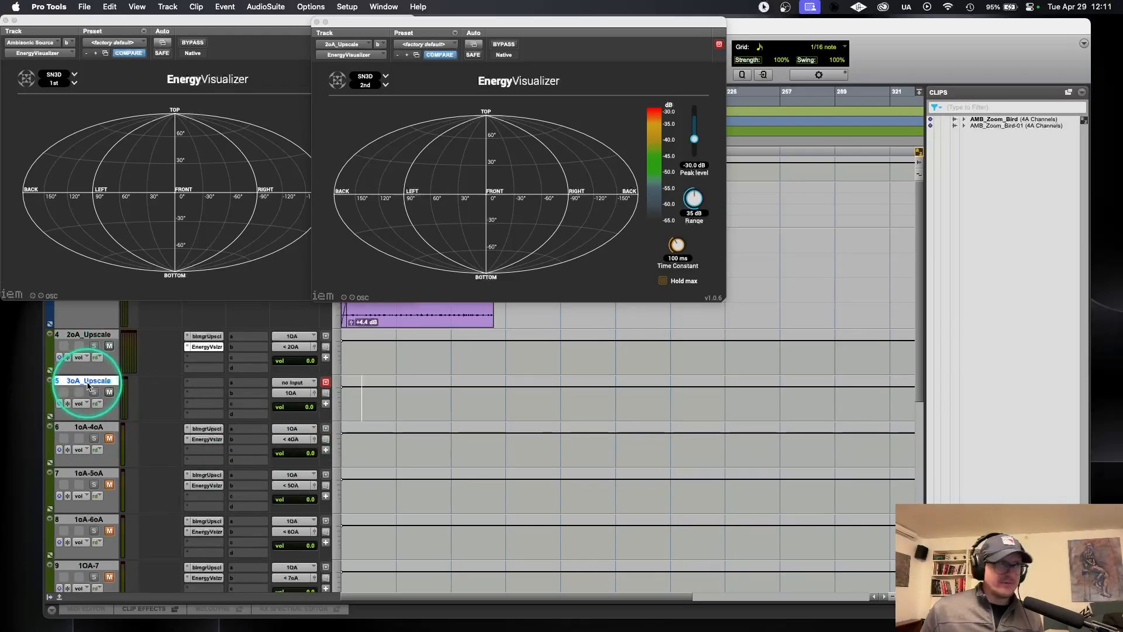
Step: Insert the multichannel ab Imager Upscaler (1st Order Ambisonics/3rd Order Ambisonics) on the 3oA_Upscale track
click(193, 383)
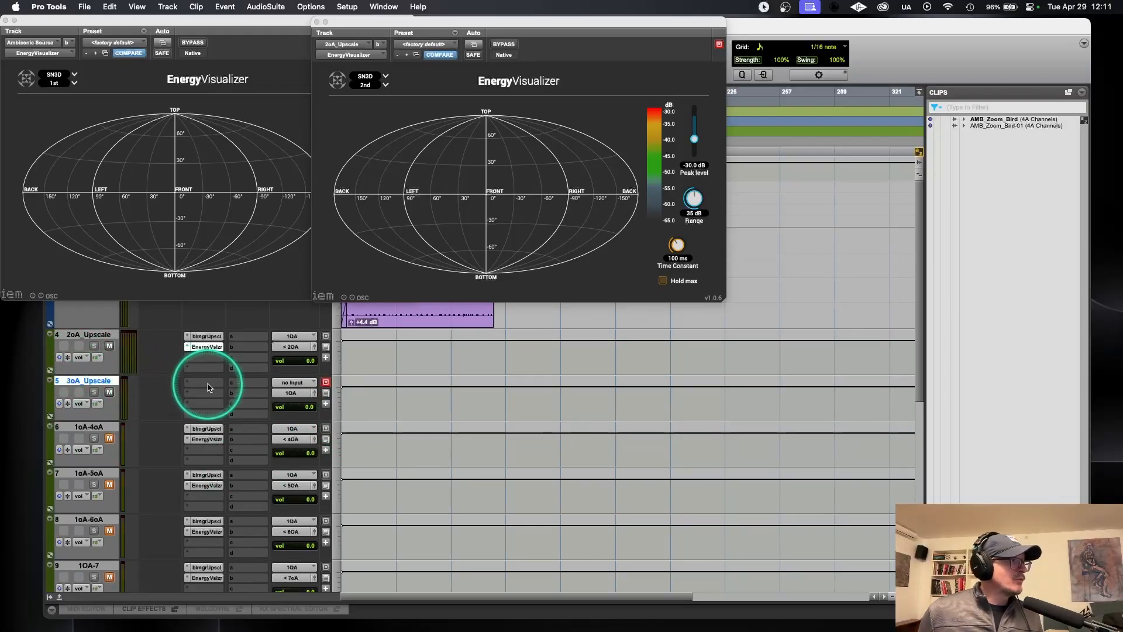
click(209, 384)
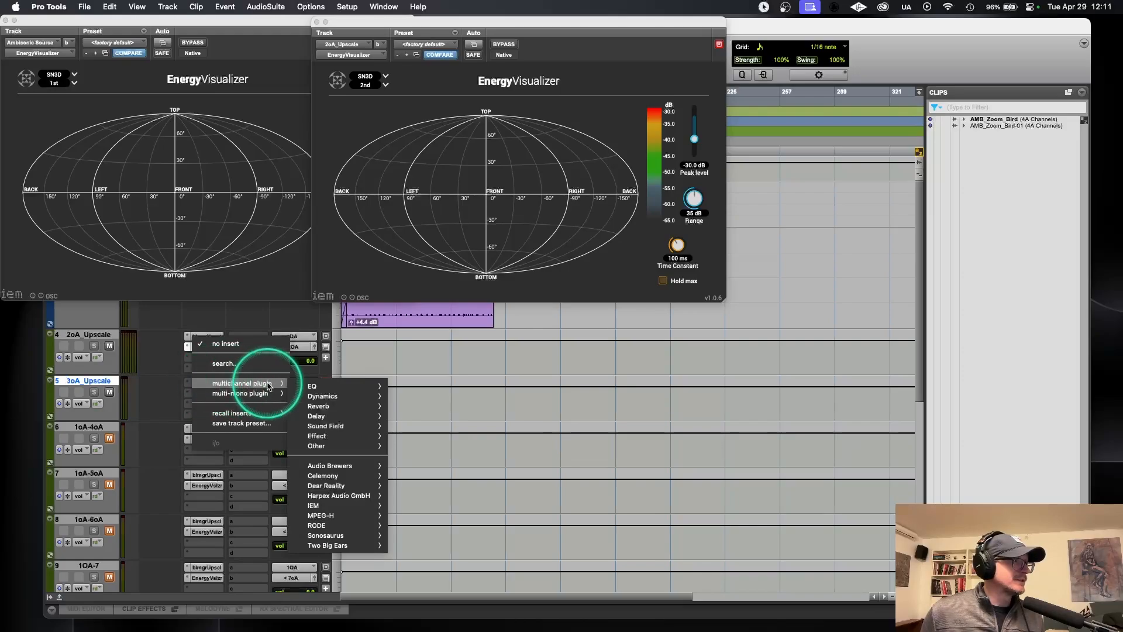
click(332, 465)
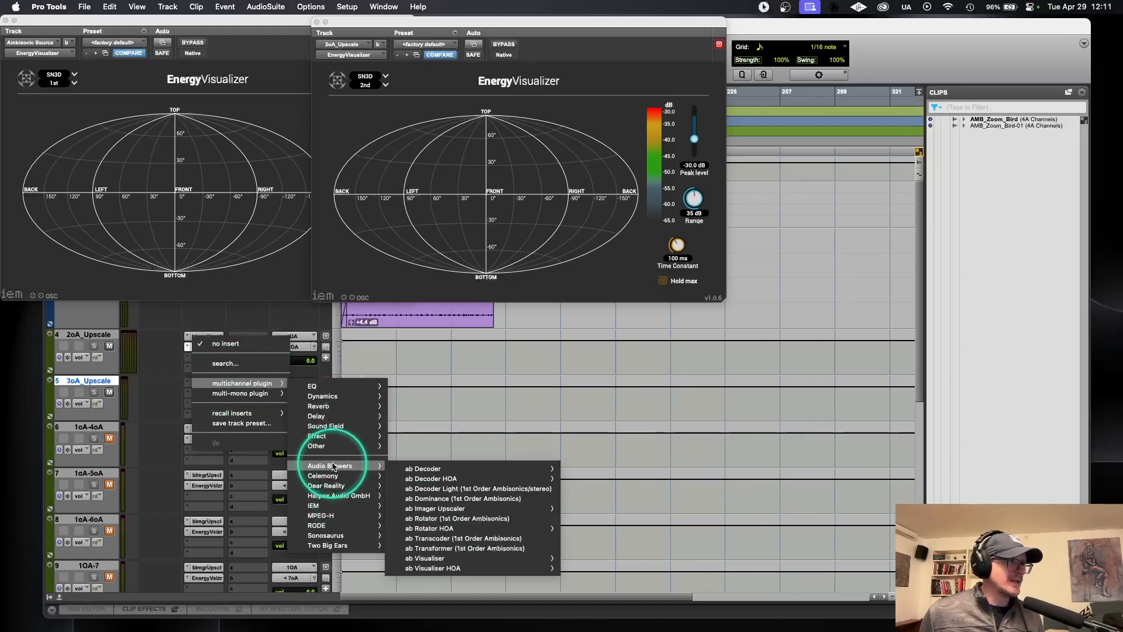
click(441, 509)
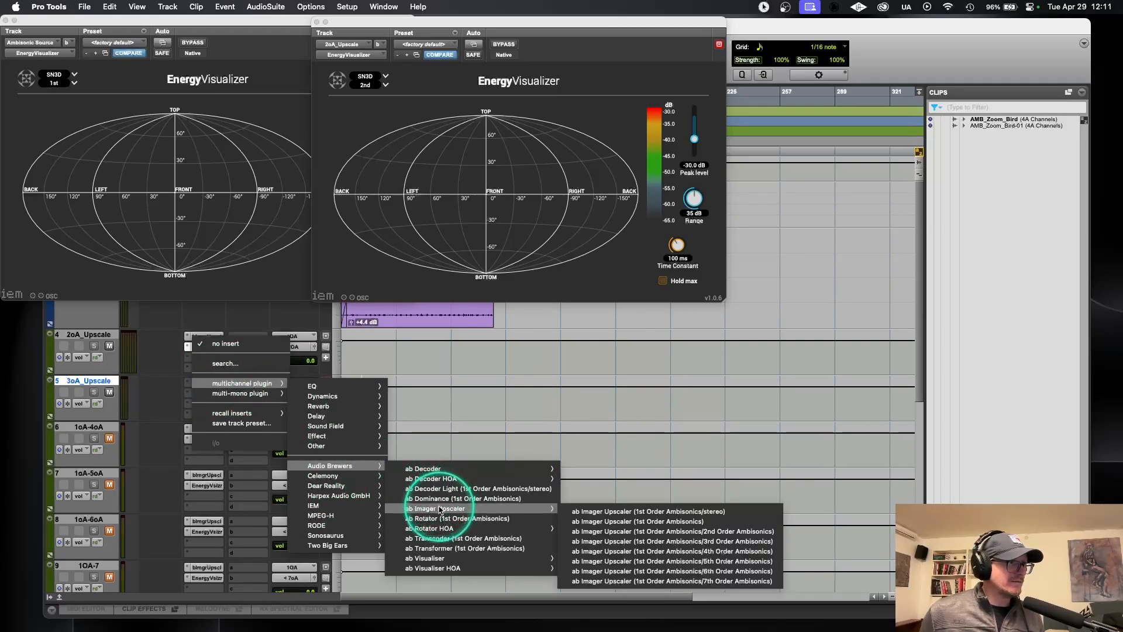
click(605, 543)
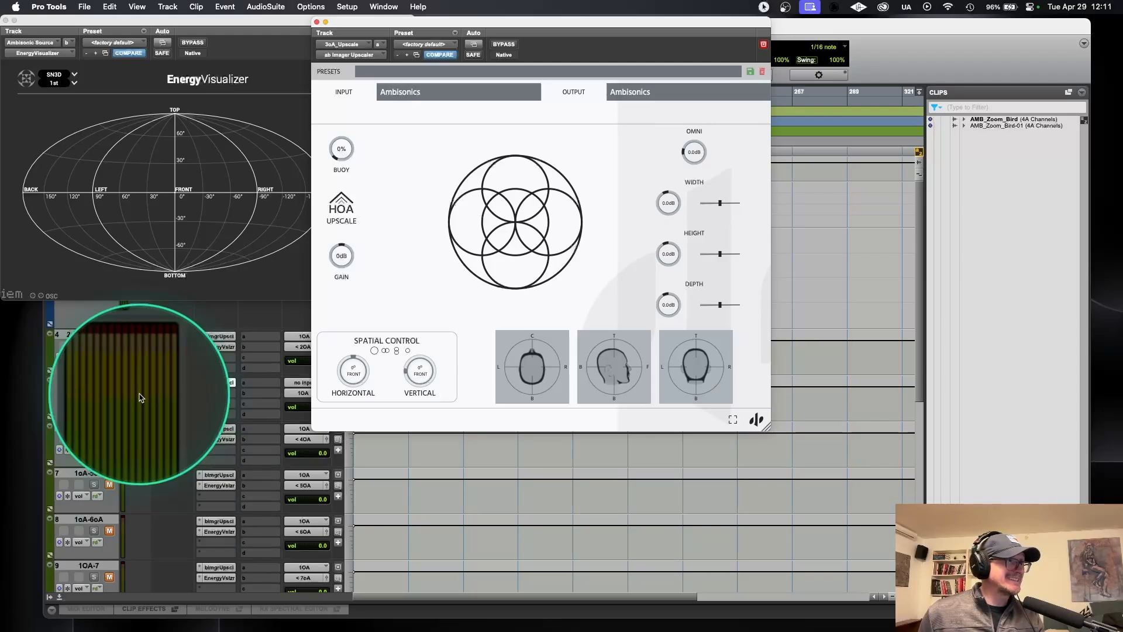
Step: Add an EnergyVisualizer after the upscaler on 3oA_Upscale, set it to 3rd order with the multicolour scale, and place it beside the source's visualizer
click(218, 393)
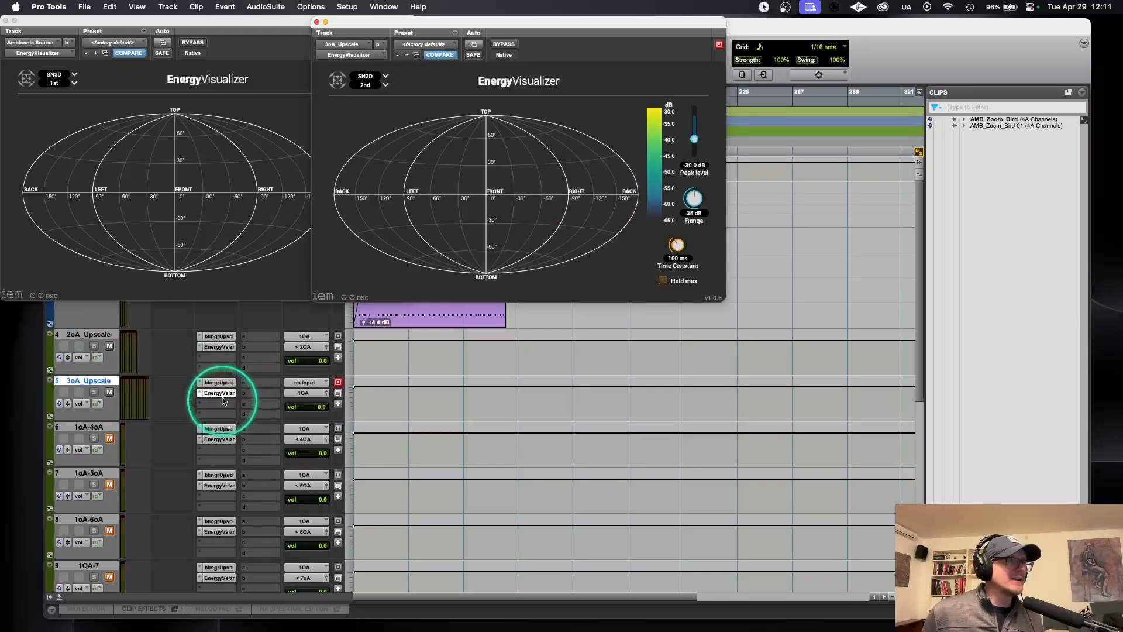
click(365, 85)
click(376, 150)
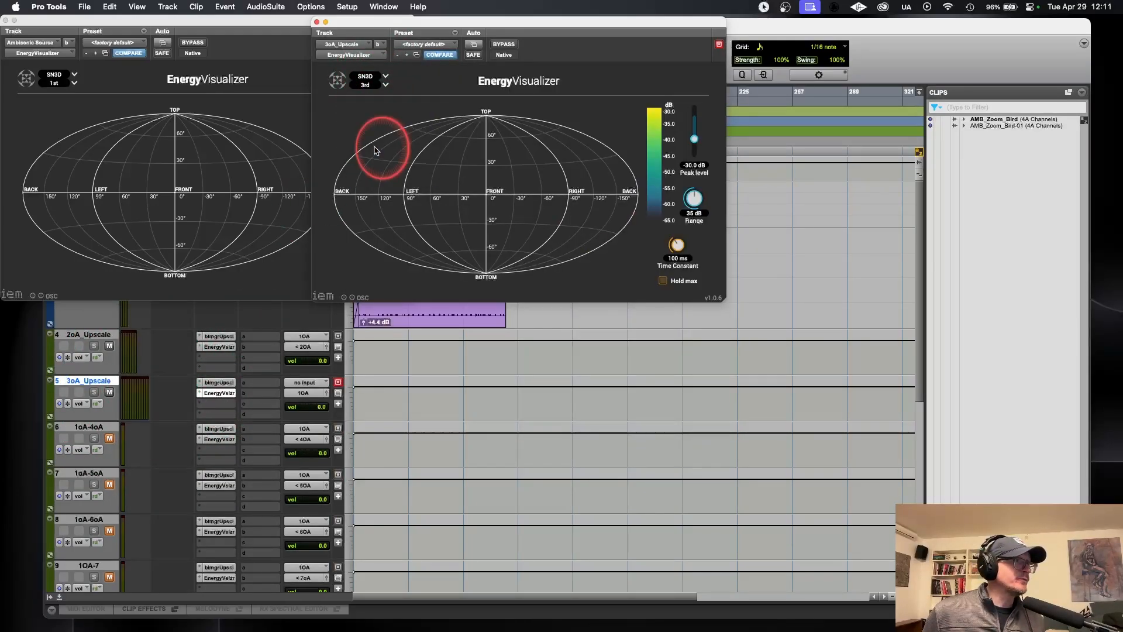
drag(466, 29, 655, 30)
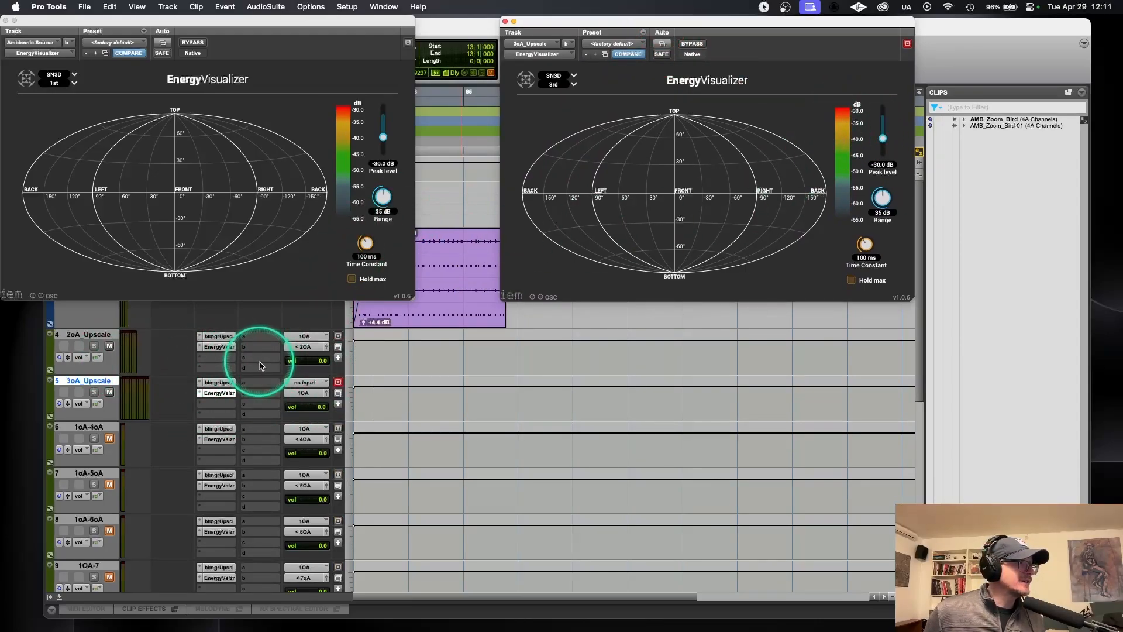
Step: Mute the 2oA_Upscale track and set the 3oA_Upscale track's input to the 1OA bus
click(109, 346)
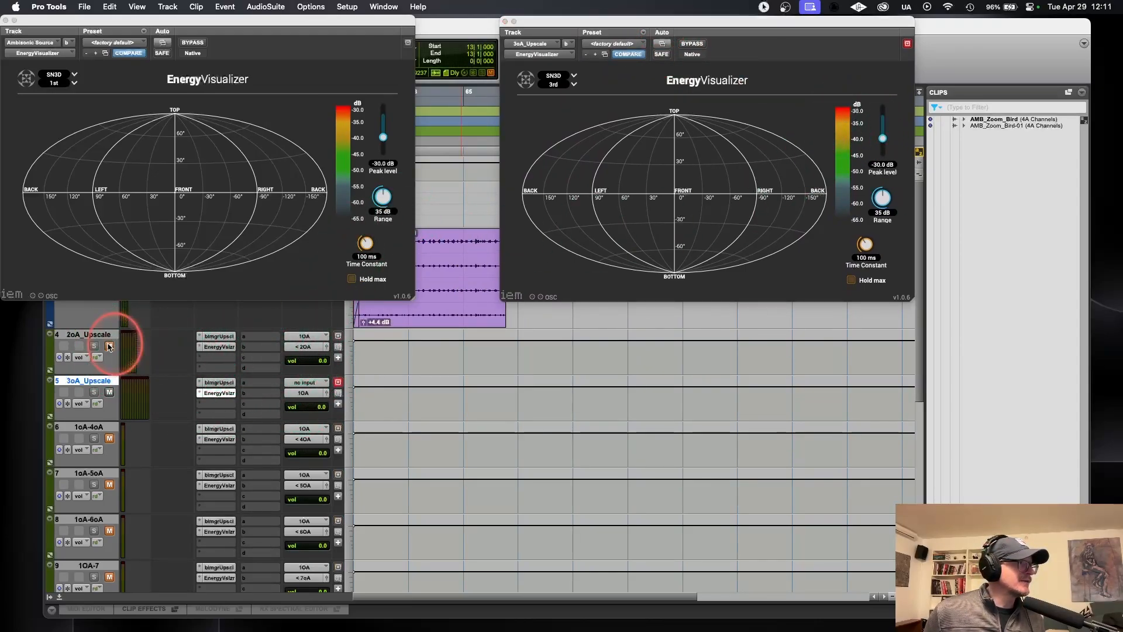
click(304, 397)
click(465, 390)
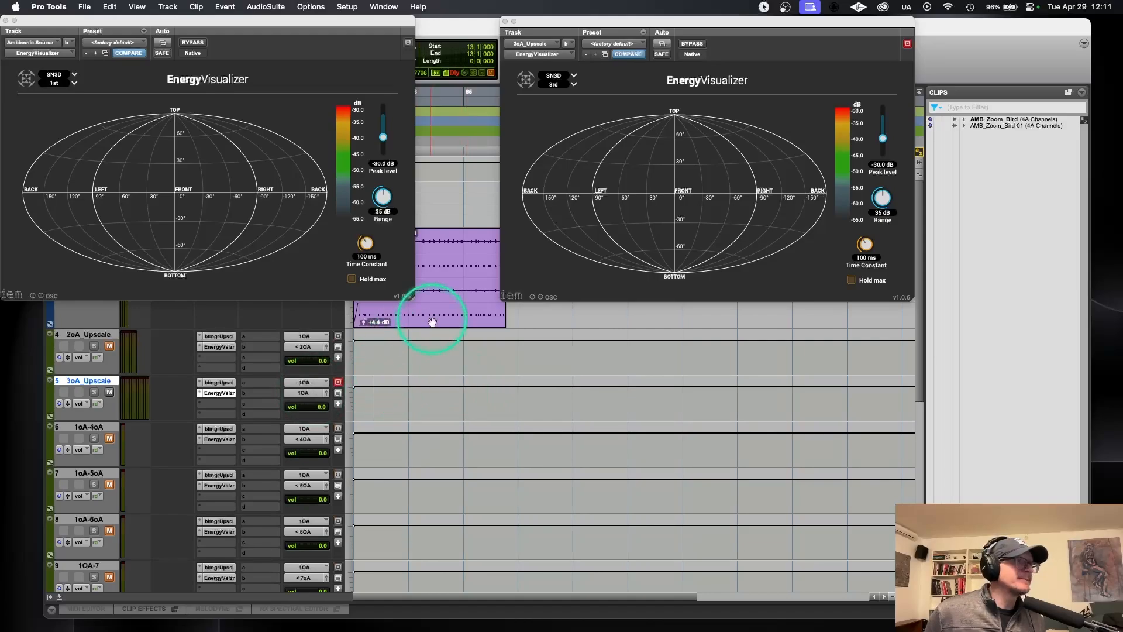
Step: Route the 3oA_Upscale track's output to the 3OA (3rd Order Ambisonics) bus
click(302, 396)
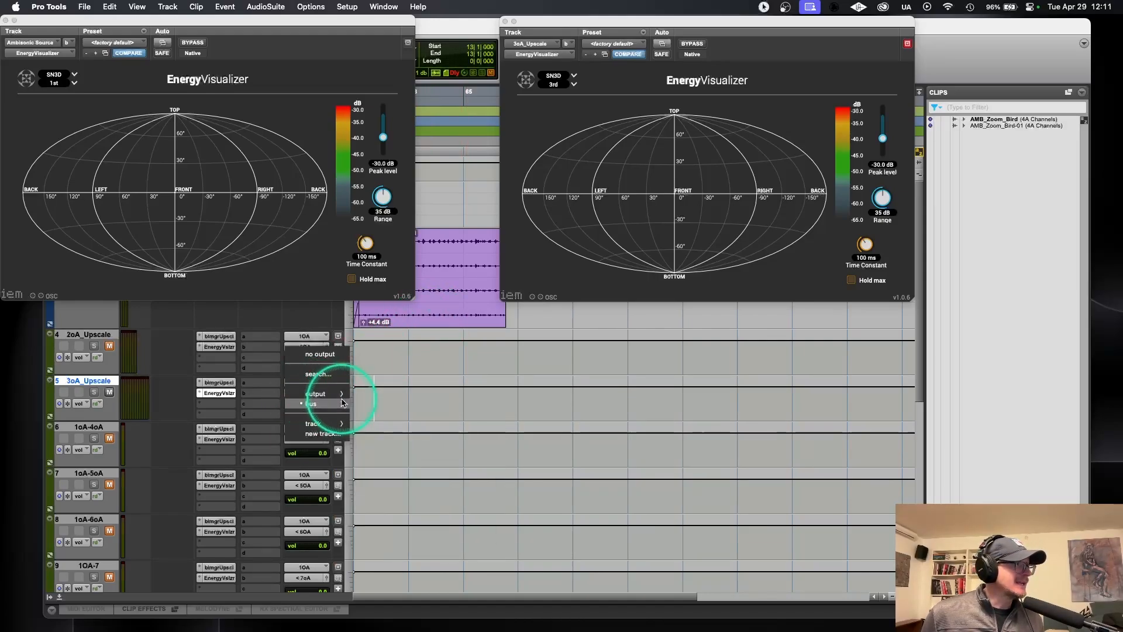
mouse_move(332, 409)
mouse_move(384, 407)
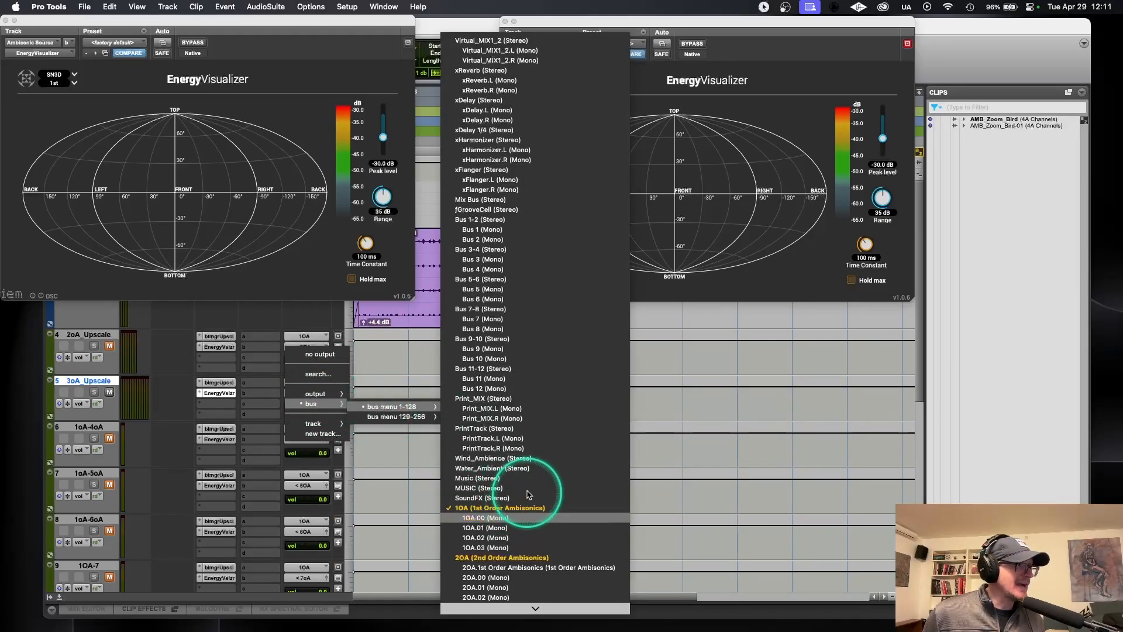
scroll(530, 474, down, 5)
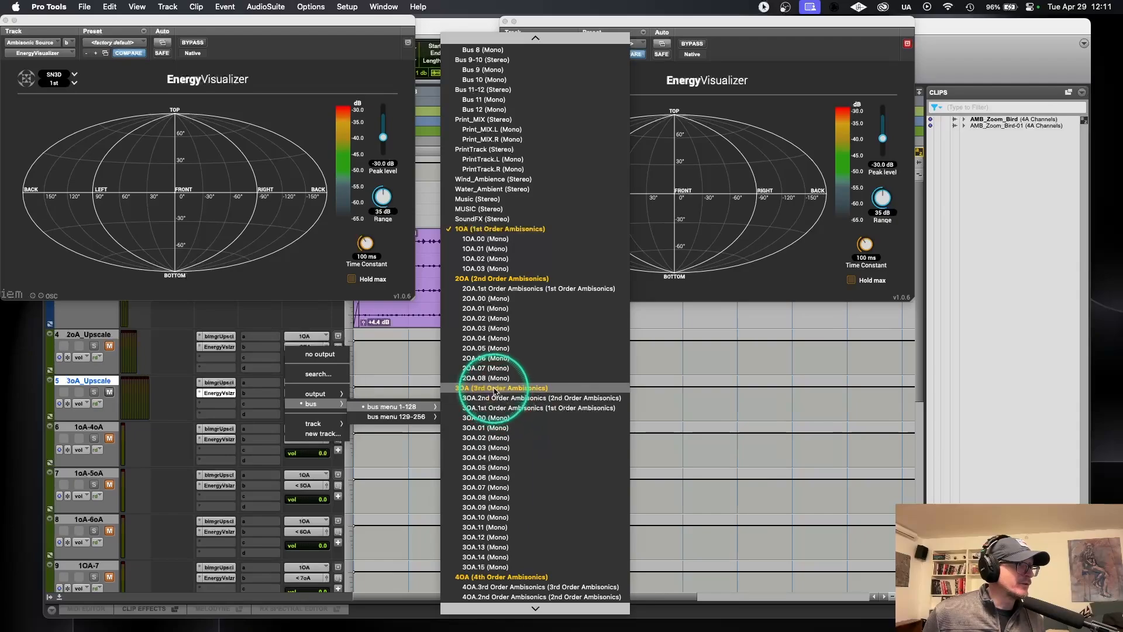
click(495, 390)
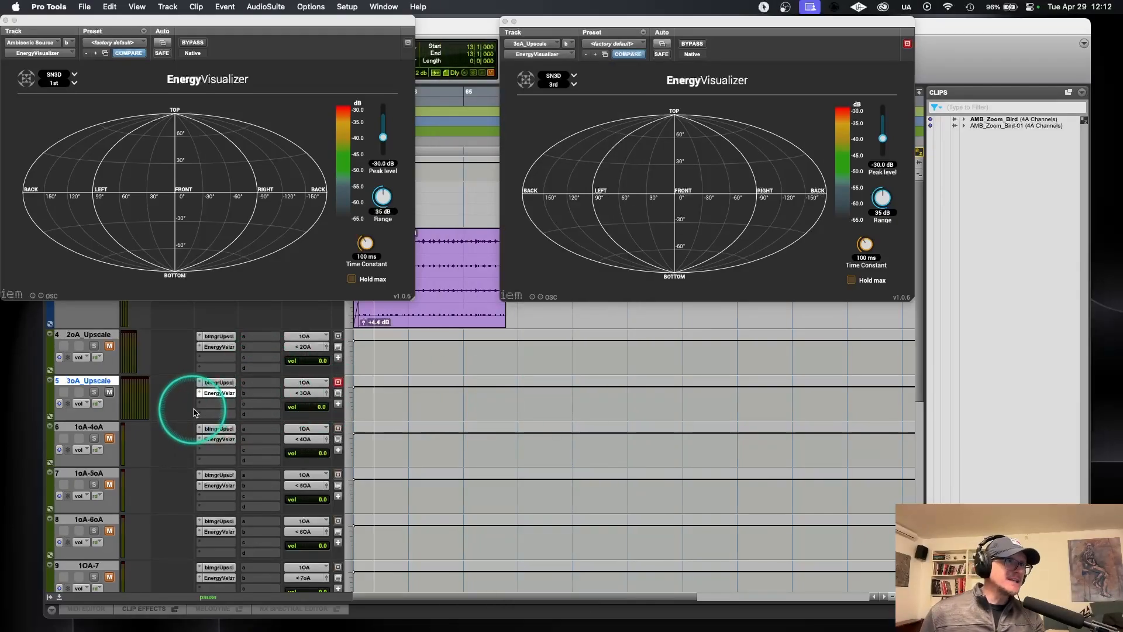
Step: Play the session to compare the source and third-order energy displays and check the signal on the 6oA_Binaural track
key(space)
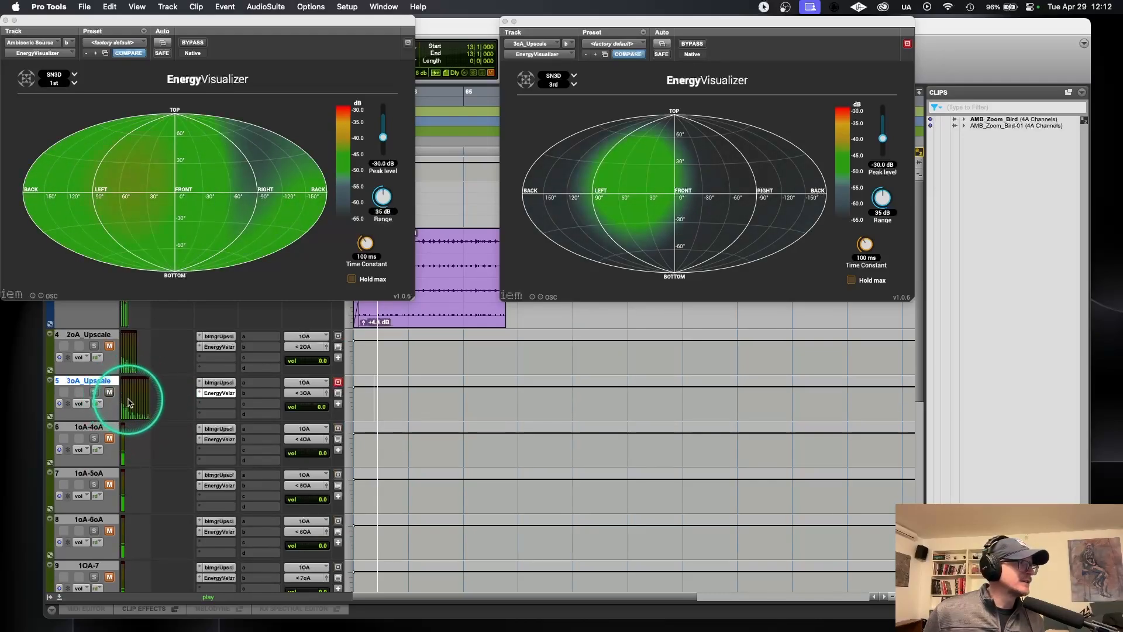
key(space)
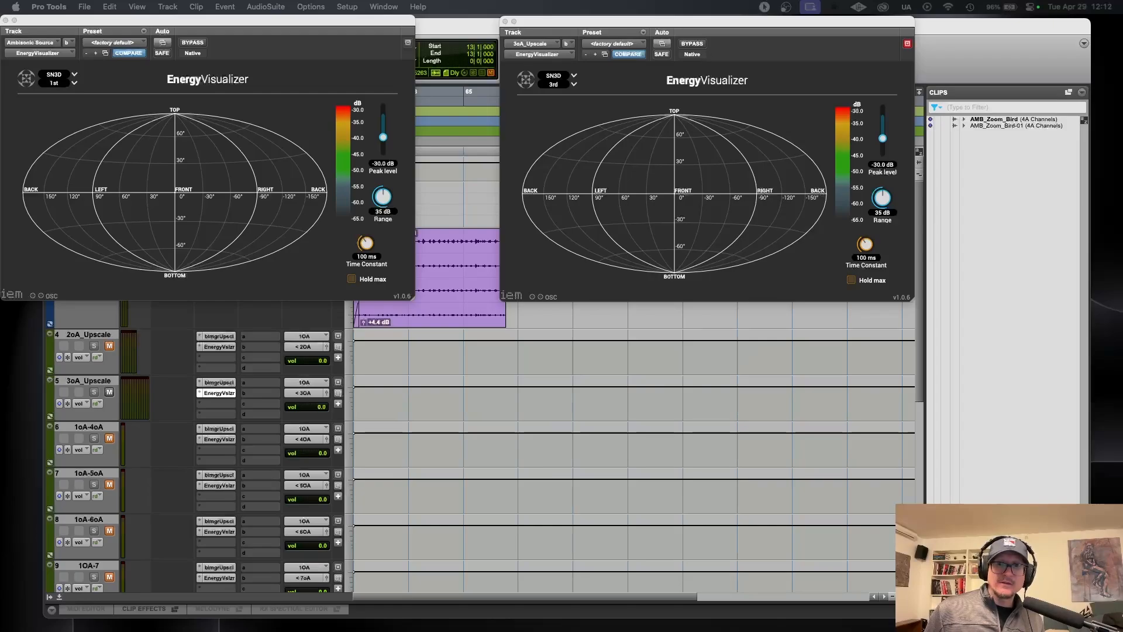
scroll(80, 475, down, 3)
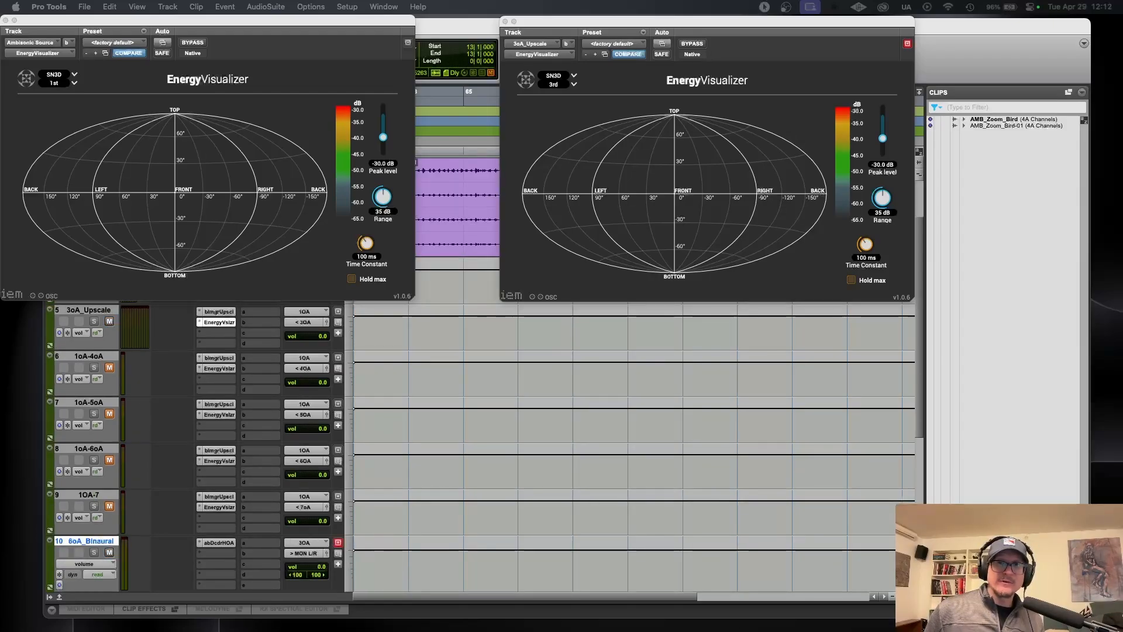
key(space)
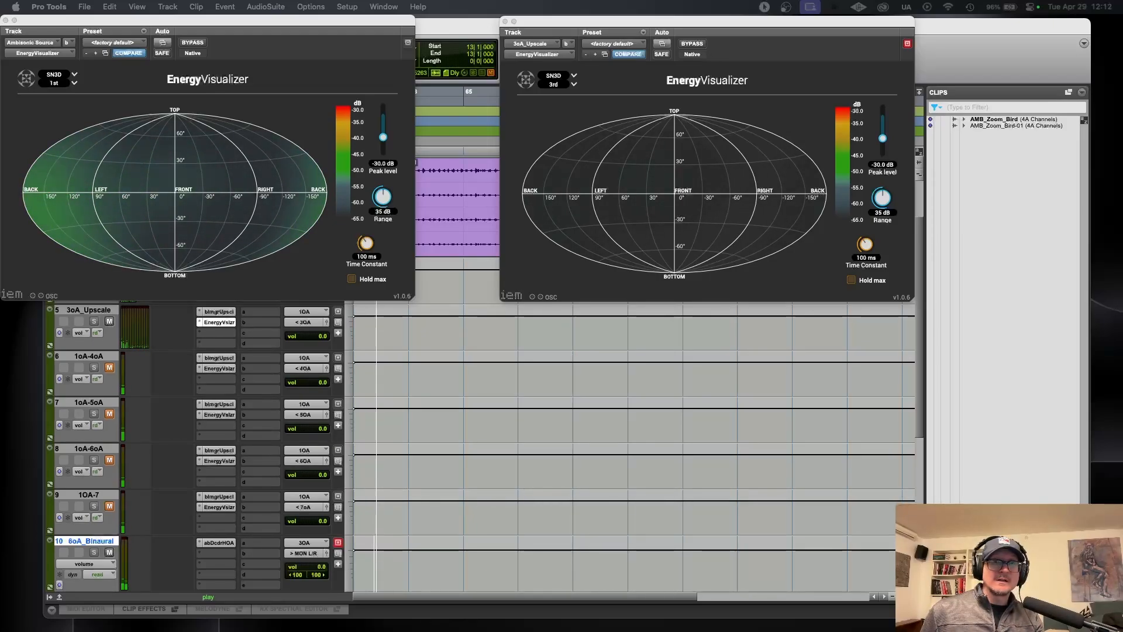
key(space)
Step: Set the 6oA_Binaural track's ab Decoder HOA to 3OA and play the session through it
click(219, 543)
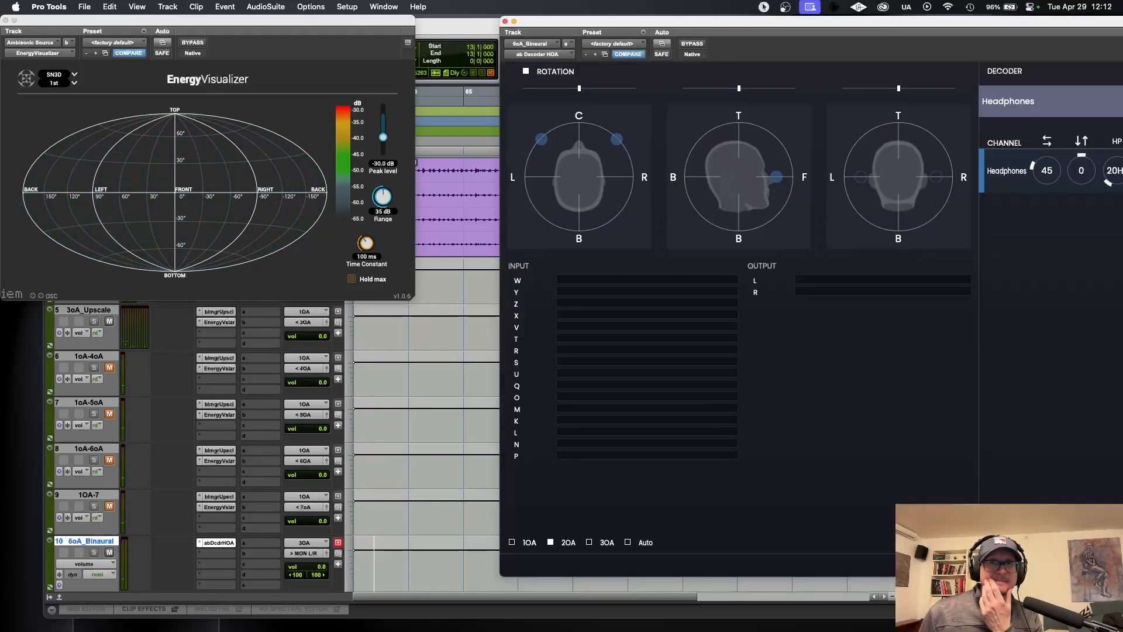
click(589, 543)
key(space)
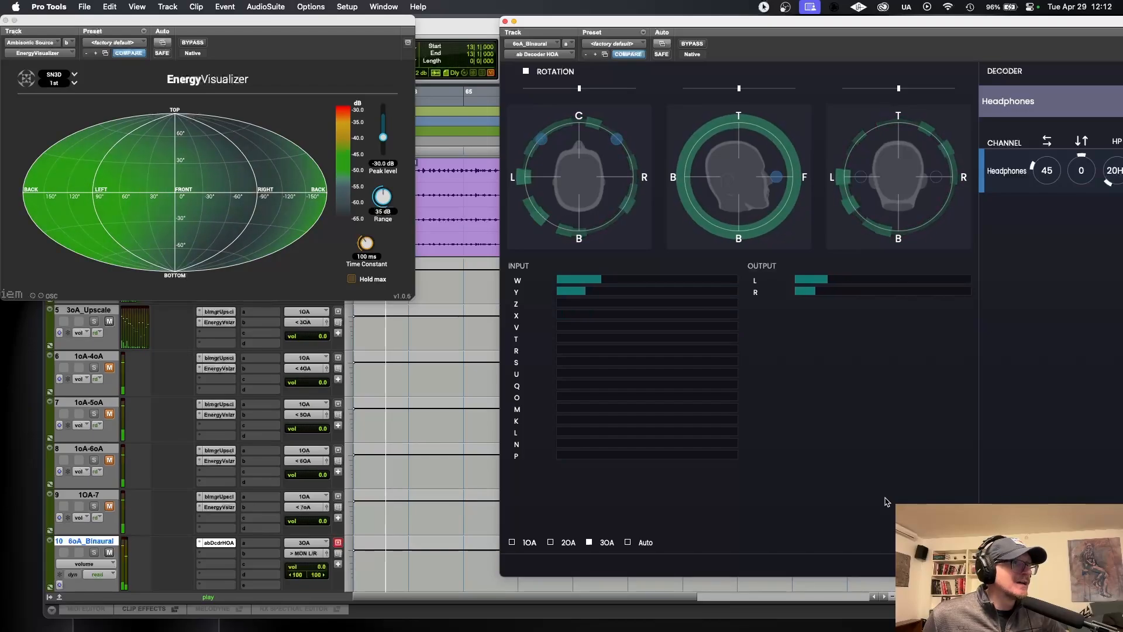
drag(776, 19, 629, 17)
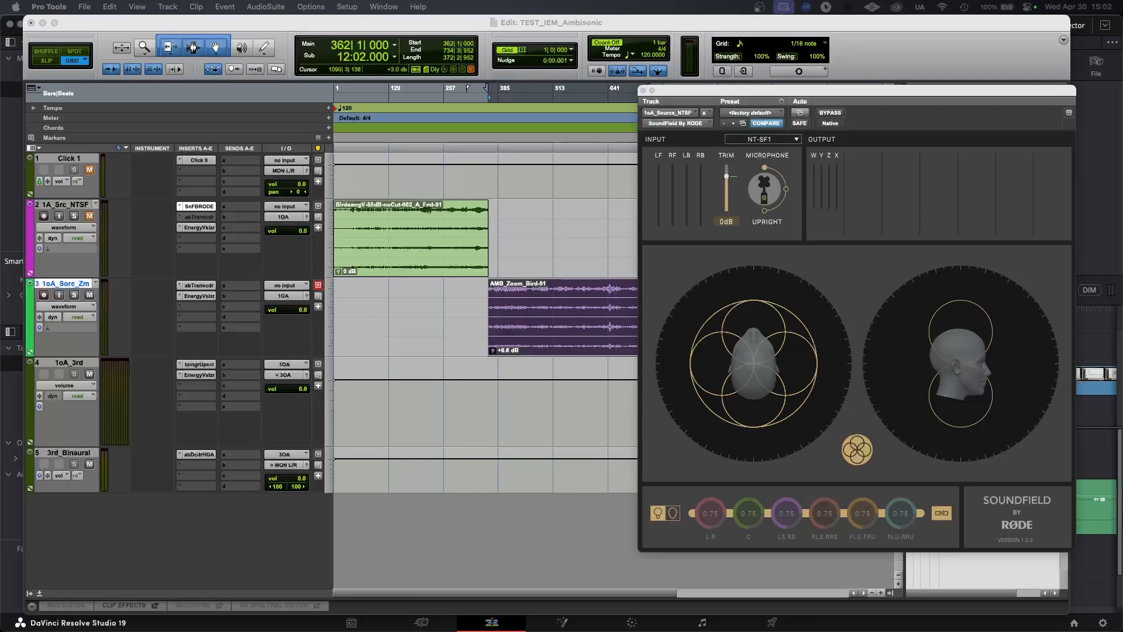
Step: In the TEST_IEM_Ambisonic session, place the playback position at bar 26 in the Birdsong clip on the 1A_Src_NTSF track
drag(809, 445, 719, 455)
click(286, 229)
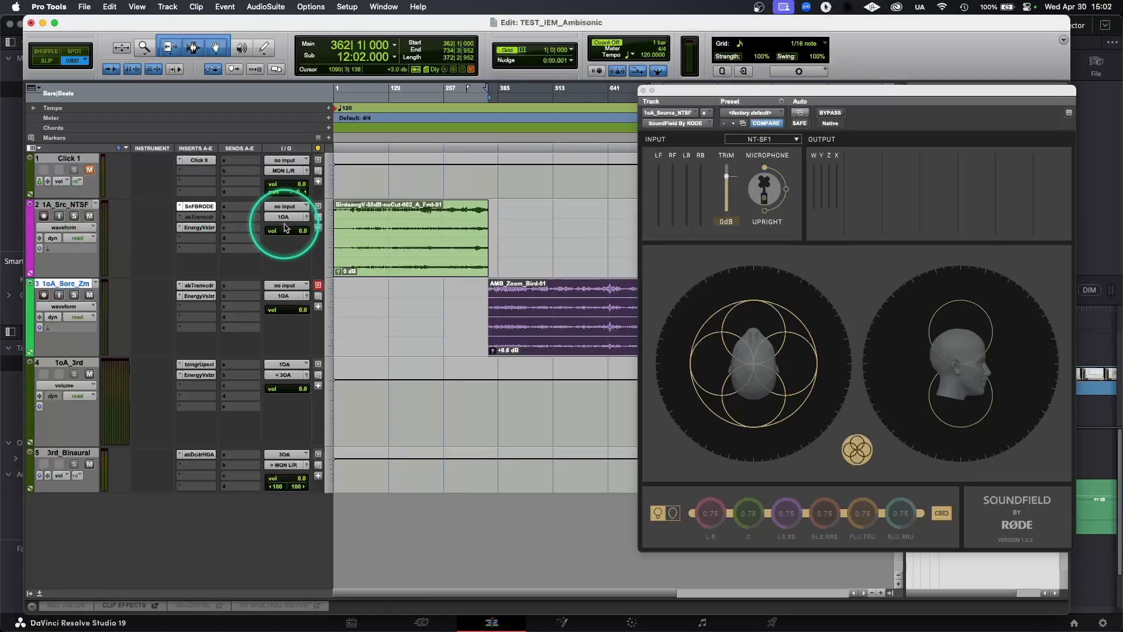
click(344, 210)
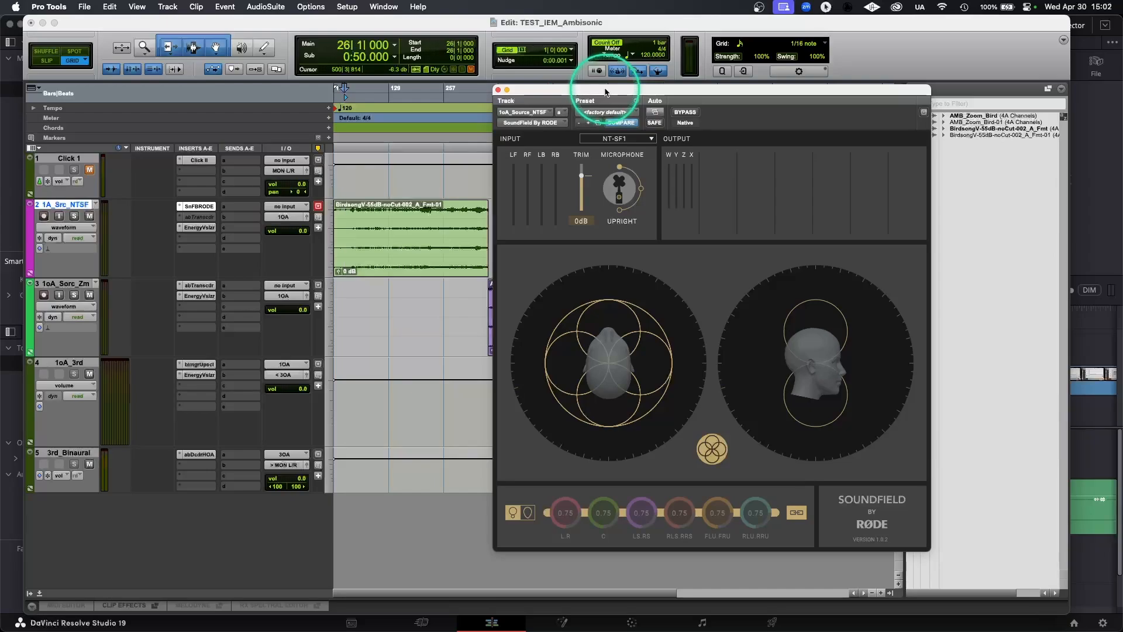
Step: Open the EnergyVisualizer of the 1A_Src_NTSF track and the Imager Upscaler of the 1oA_3rd track
click(200, 227)
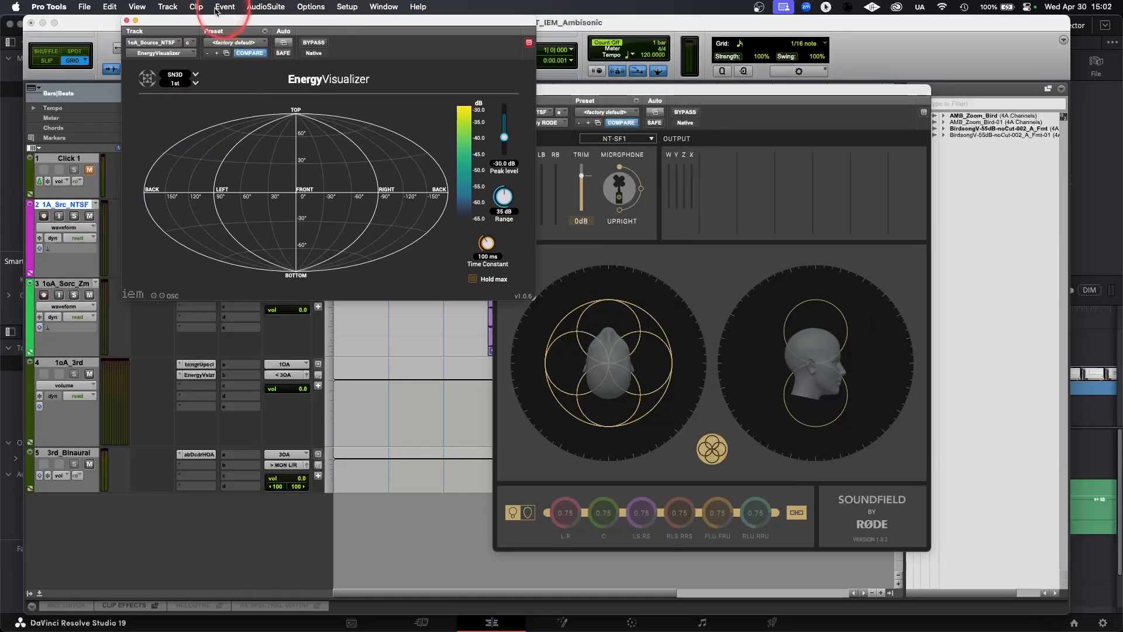
click(199, 364)
drag(366, 25, 707, 80)
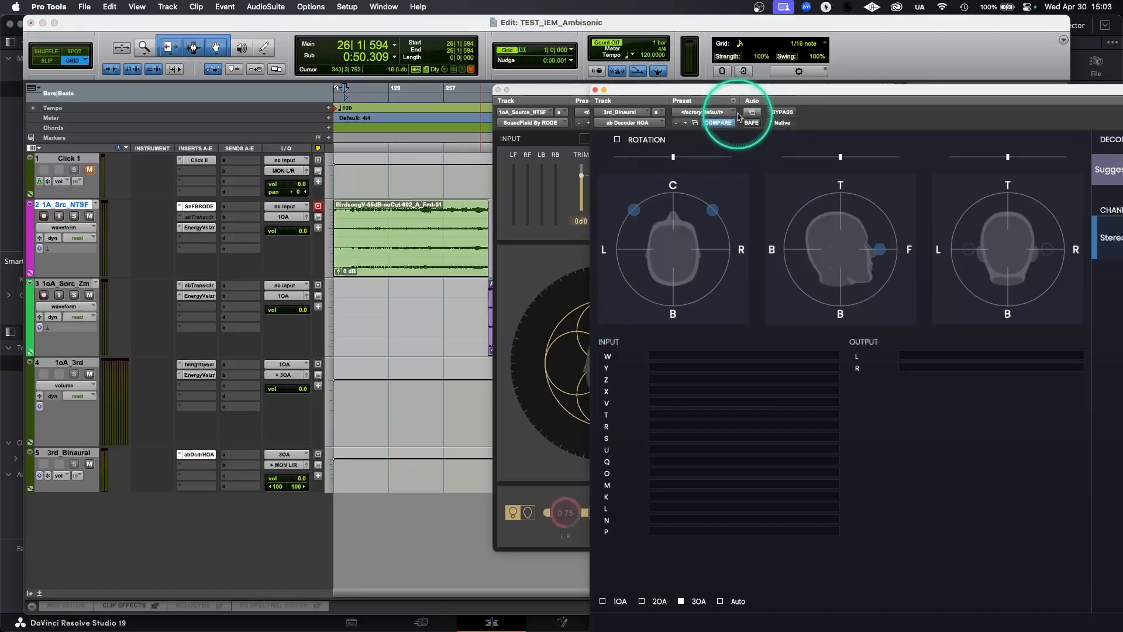
Step: Shrink the 3rd_Binaural track's ab Decoder HOA window and set its decoder to Headphones
drag(744, 92, 443, 52)
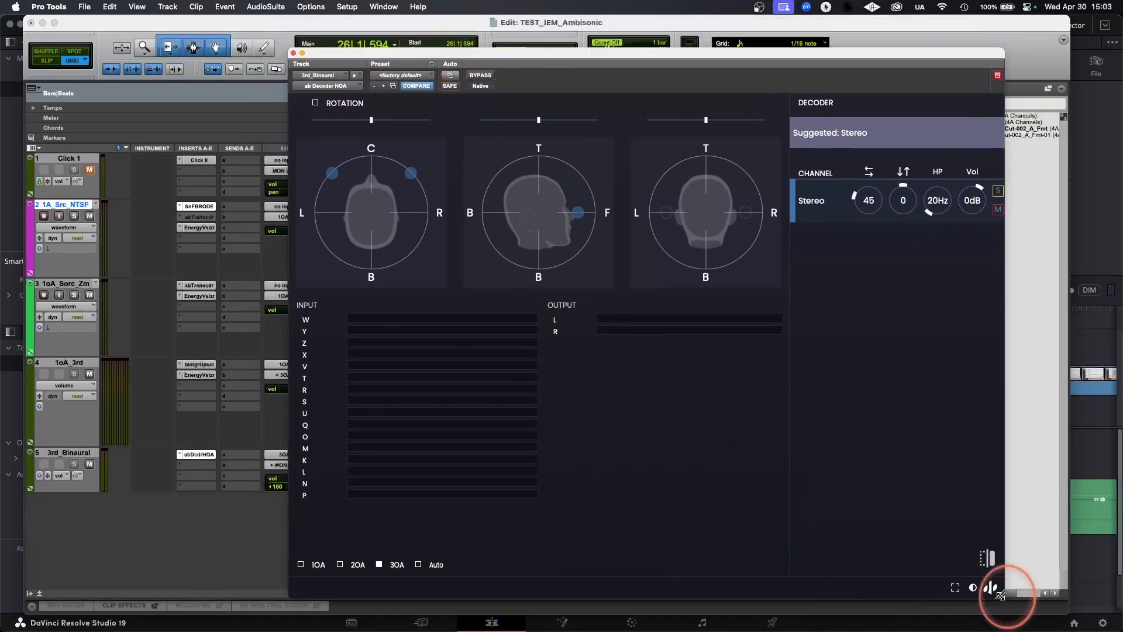
drag(1001, 596, 891, 516)
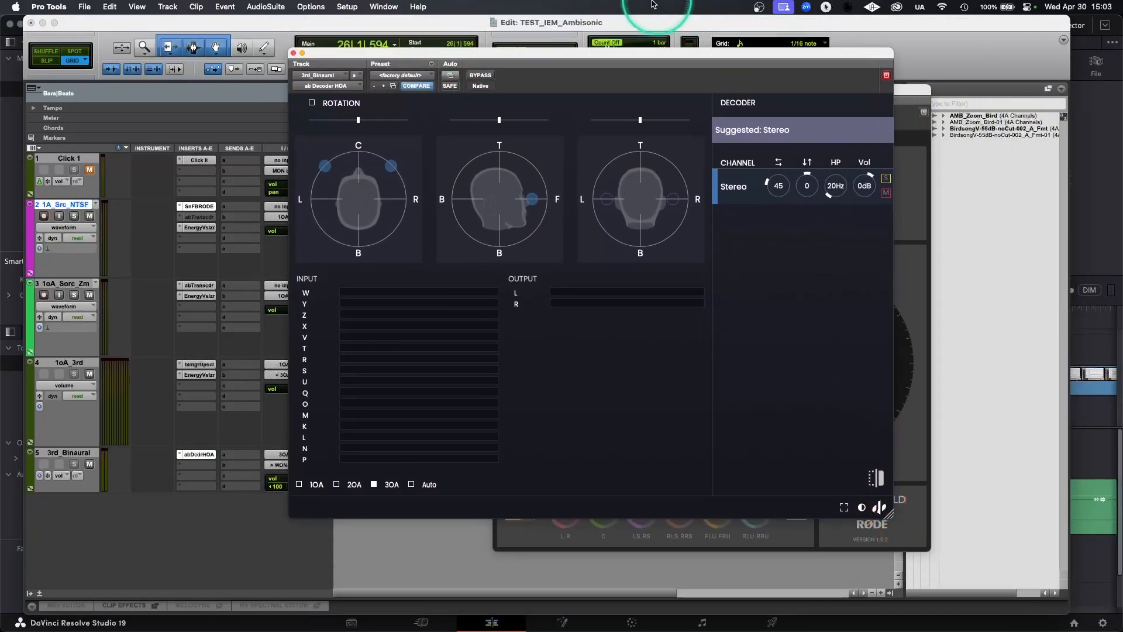
click(797, 129)
click(754, 200)
Step: Arrange the 1A_Src_NTSF and 1oA_3rd EnergyVisualizers side by side, with the ab Decoder HOA below them
drag(546, 49, 705, 78)
drag(631, 83, 681, 119)
drag(609, 78, 265, 25)
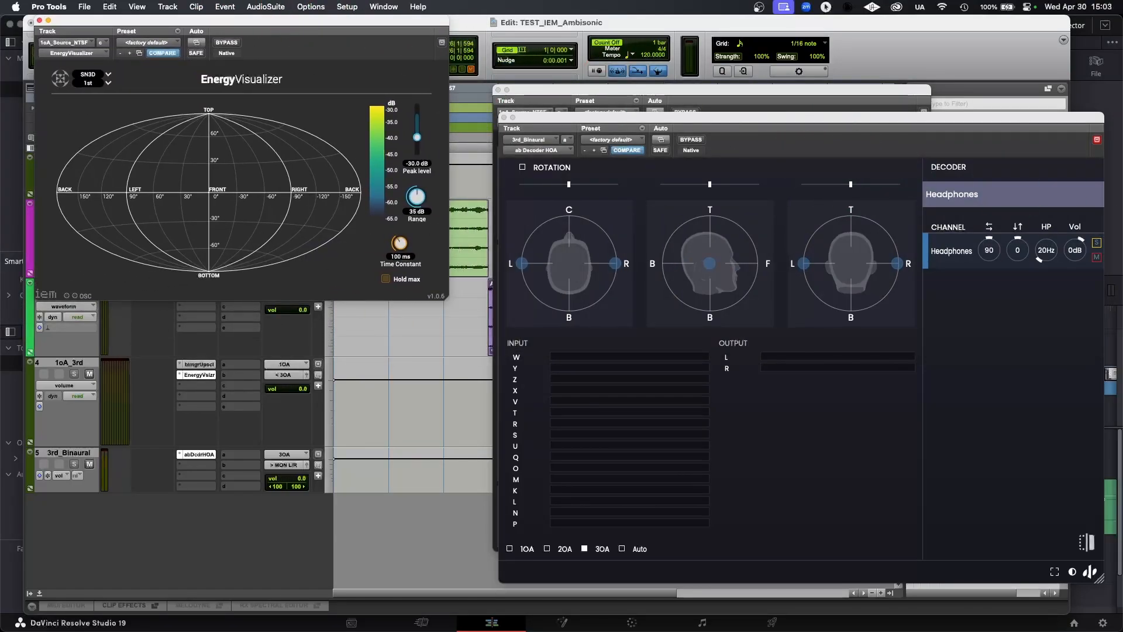
drag(1122, 25, 694, 26)
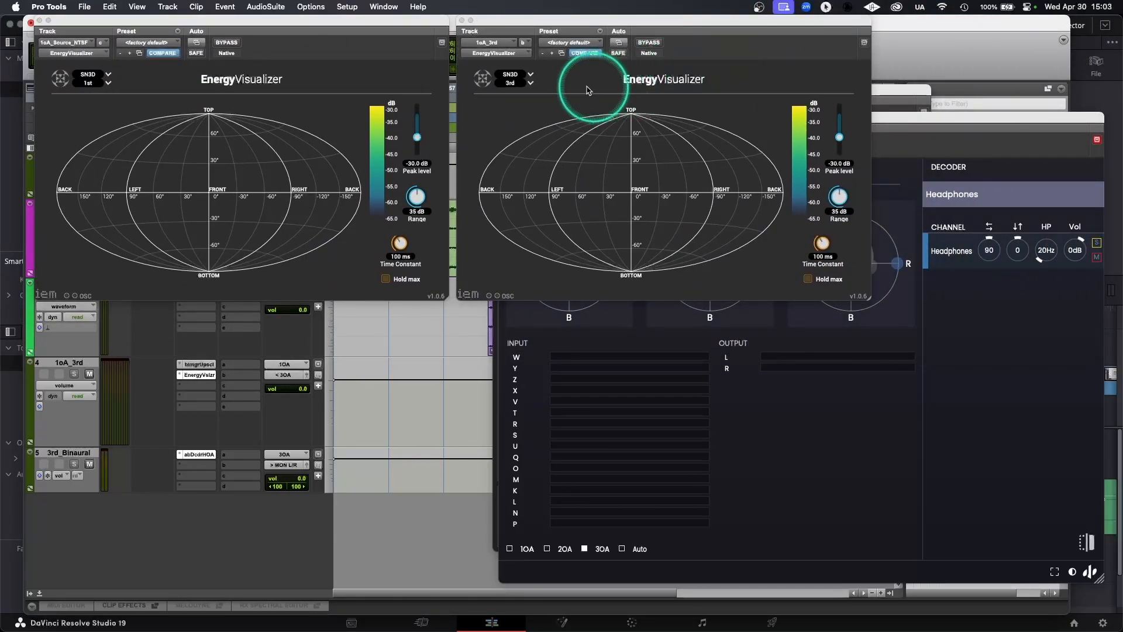
Step: Switch both EnergyVisualizers to the red-to-green colour scale and lower the decoder window to uncover more of it
click(375, 132)
click(794, 129)
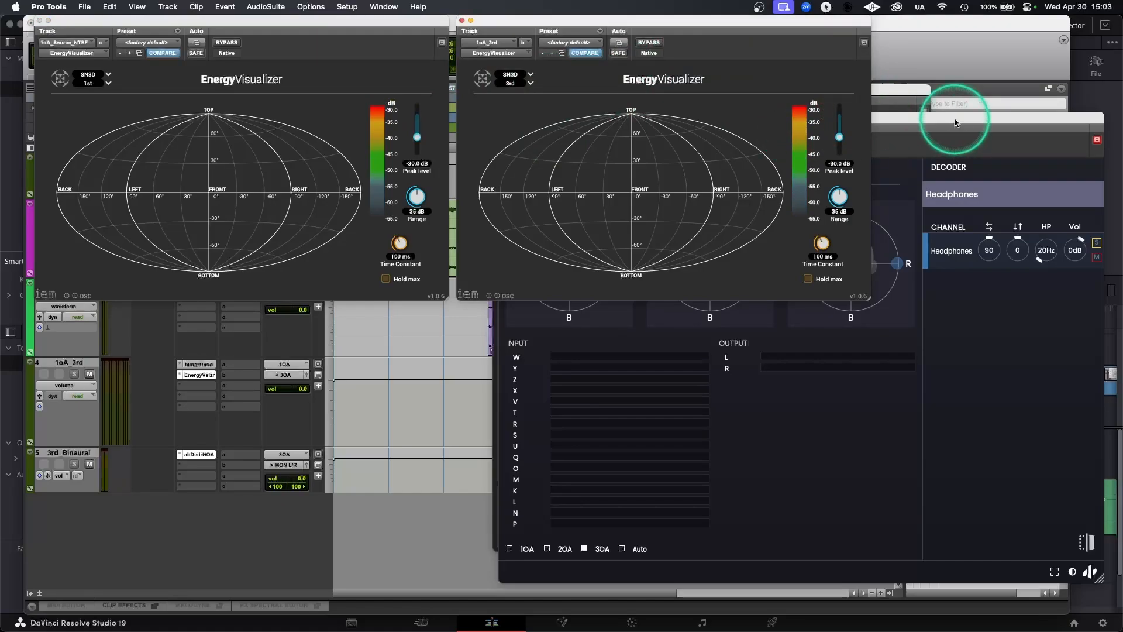
drag(954, 120, 938, 208)
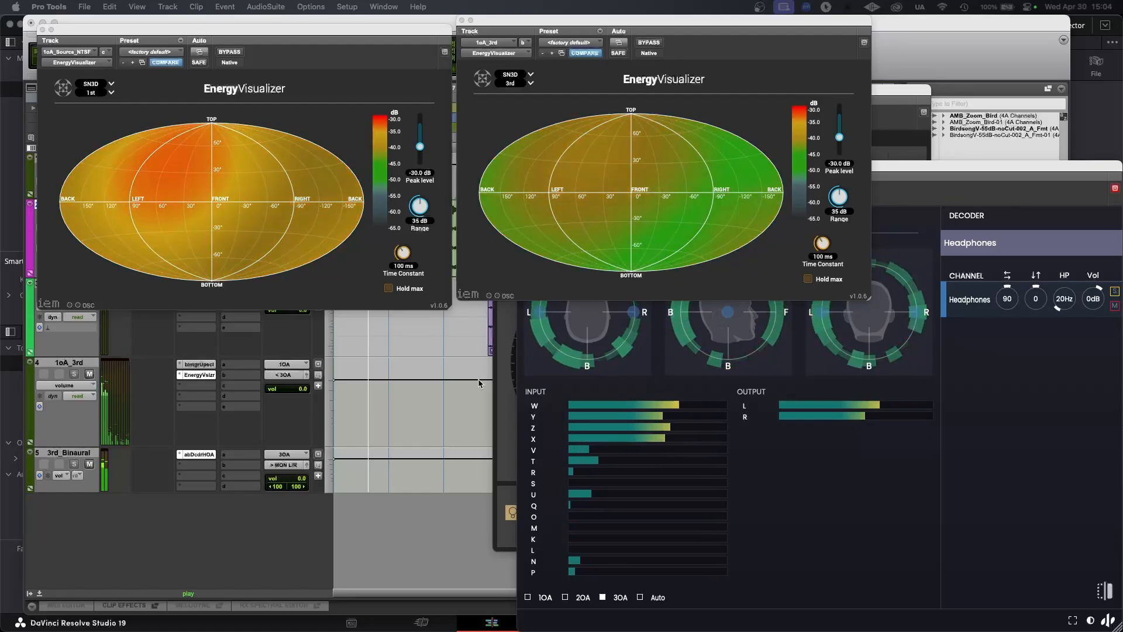
Step: Trim the start of the AMB_Zoom_Bird-01 clip on the 1oA_Sorc_Zm track to bar 374
click(541, 241)
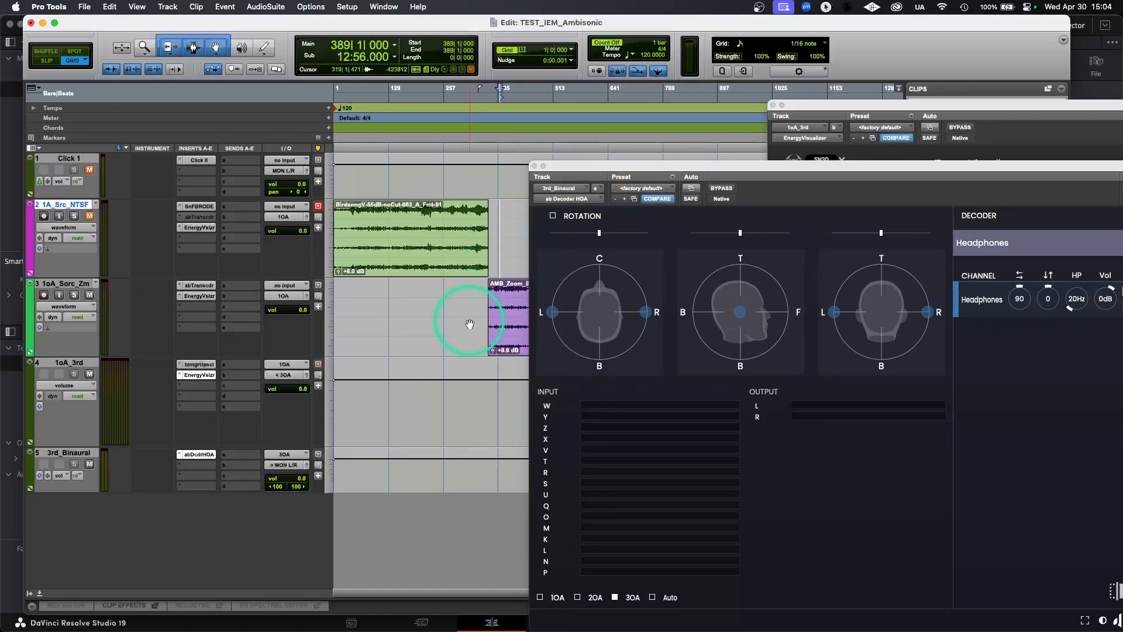
drag(493, 333, 497, 331)
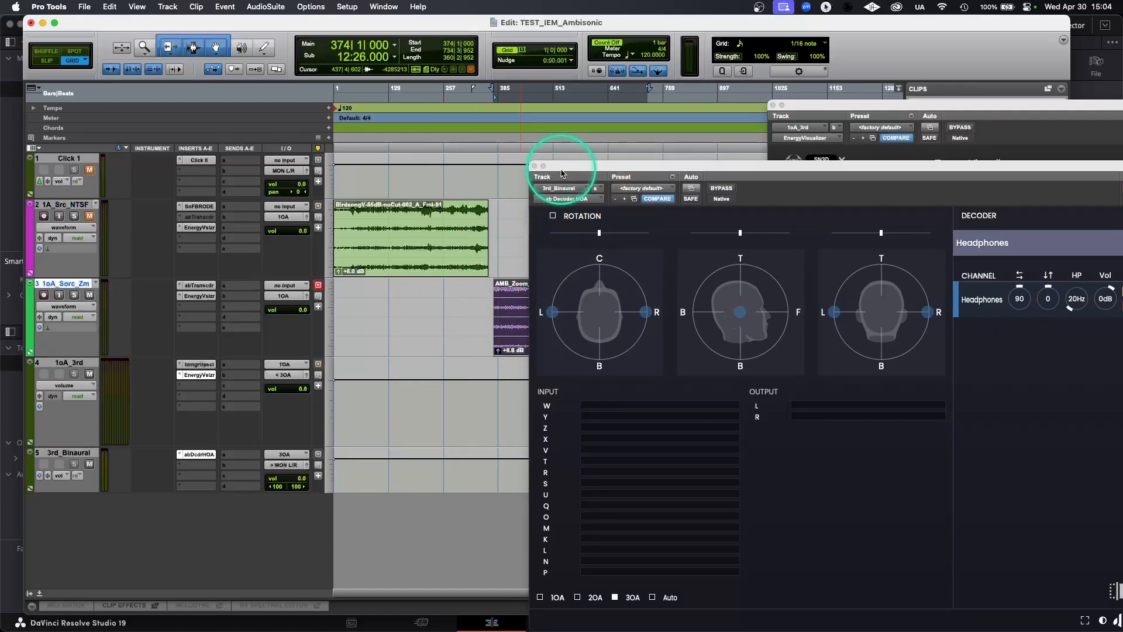
Step: Open the 1oA_Sorc_Zm track's ab Transcoder, move it clear of the clips and set its Quality profile to H3-VR
click(197, 285)
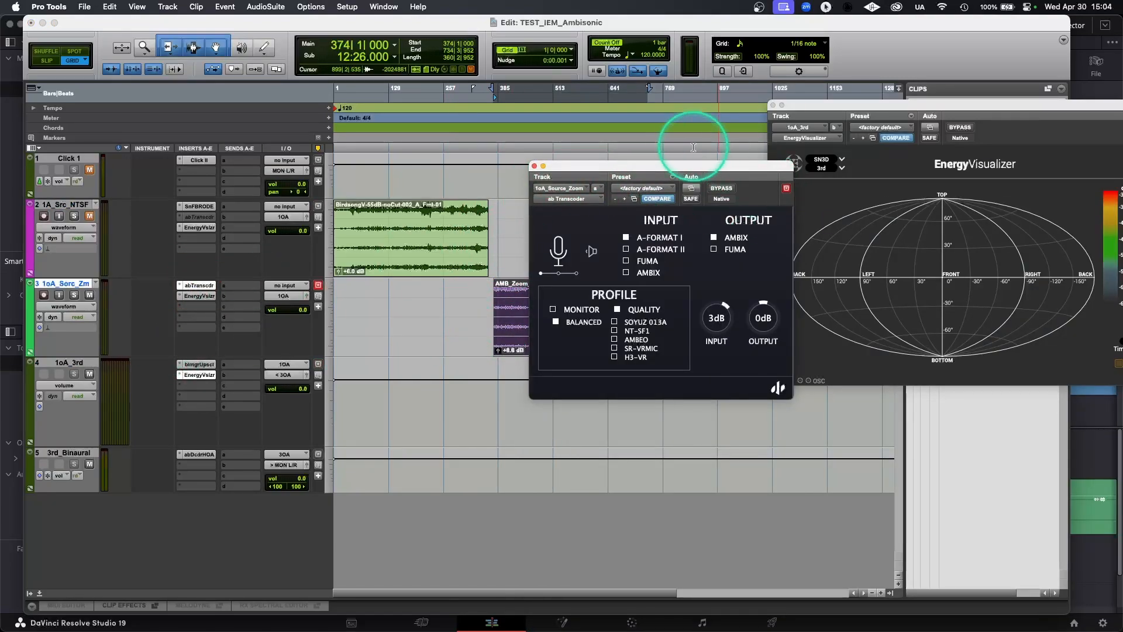
drag(693, 172, 245, 28)
click(167, 211)
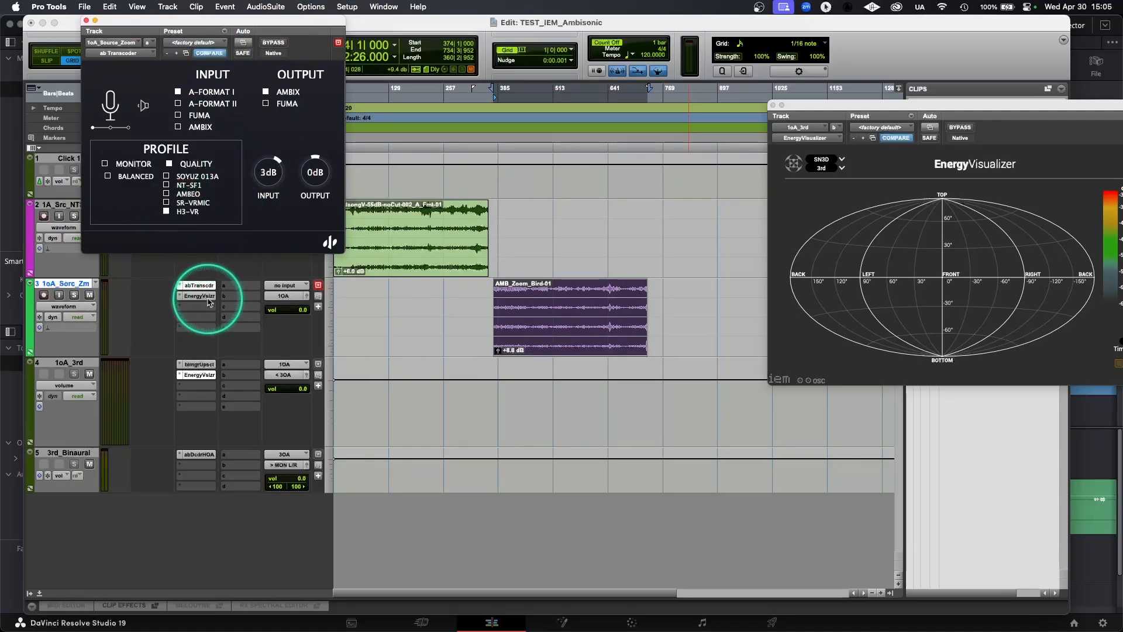
Step: Open the 1oA_Sorc_Zm track's EnergyVisualizer, switch it to the red-to-green colour scale and place the 1oA_3rd EnergyVisualizer beside it
click(421, 117)
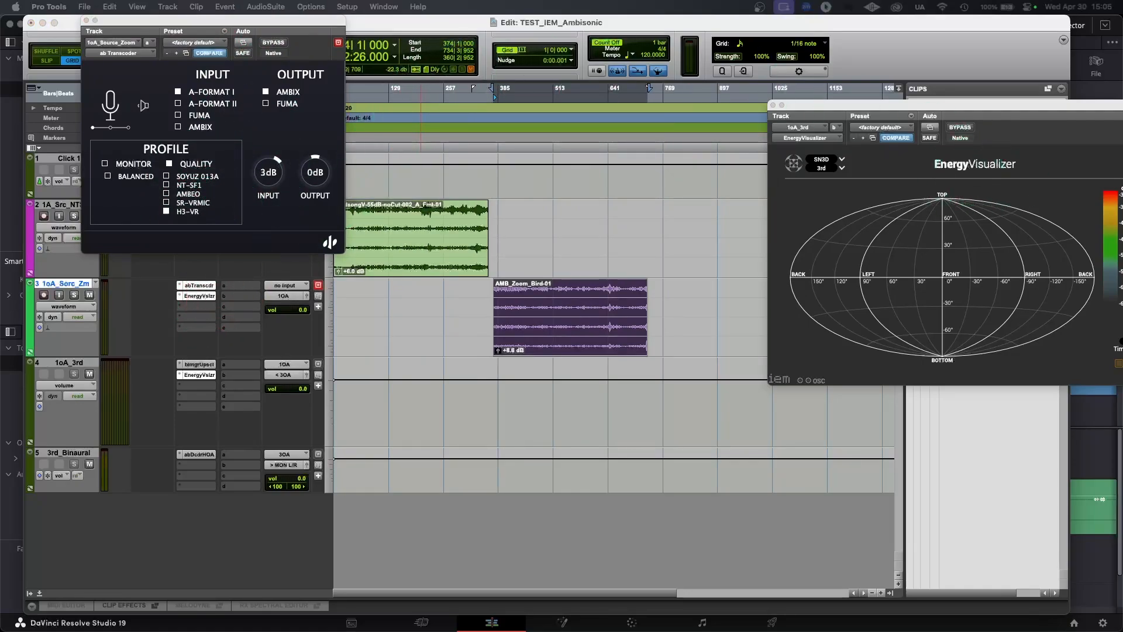
drag(606, 0, 532, 20)
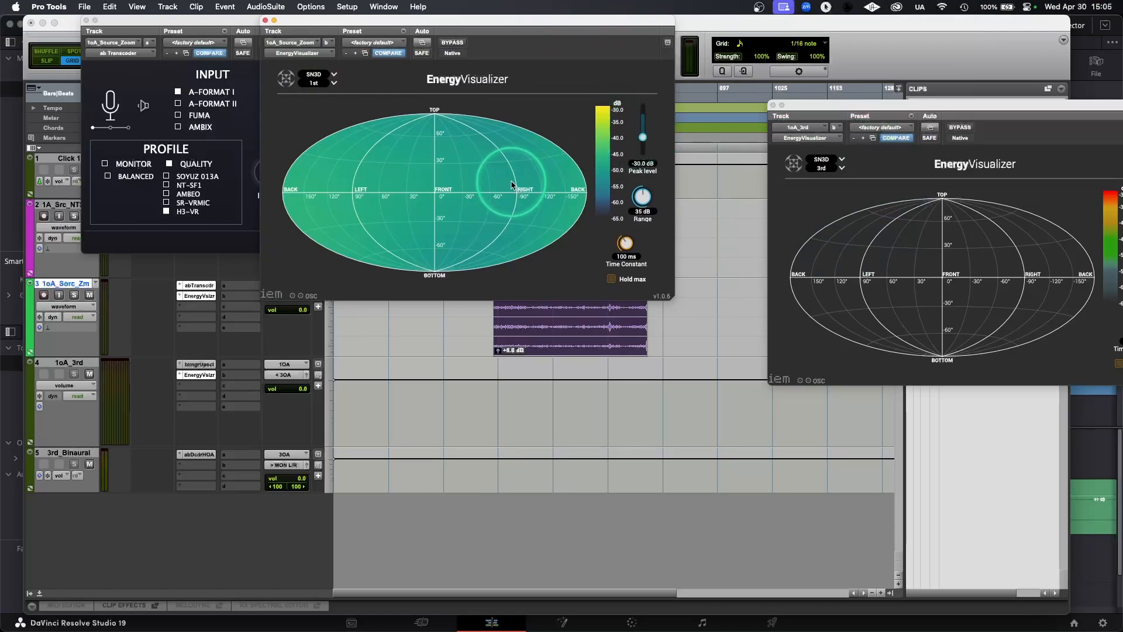
click(600, 115)
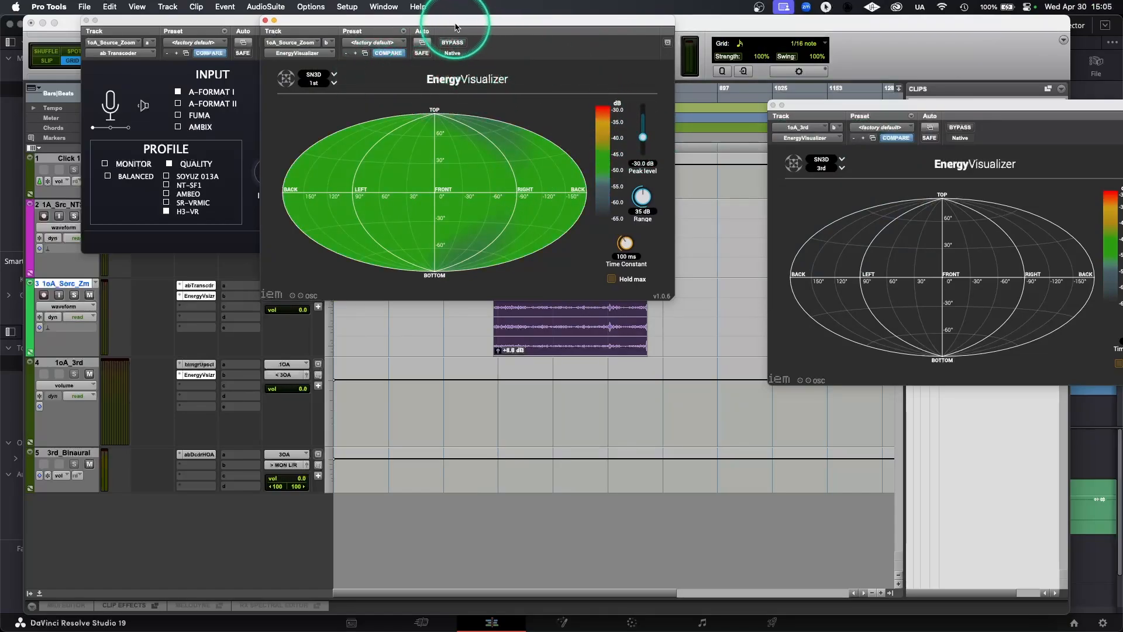
drag(456, 20, 439, 20)
click(835, 53)
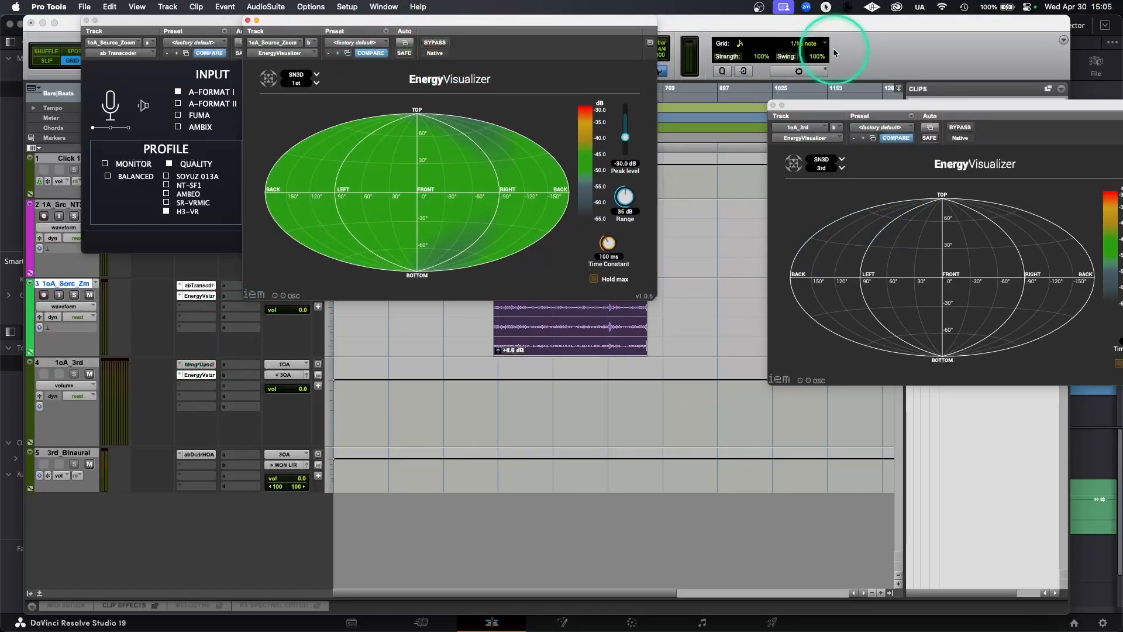
drag(853, 107, 743, 22)
Step: Open the 3rd_Binaural track's ab Decoder HOA, place it below the two EnergyVisualizers and audition the AMB_Zoom_Bird-01 clip
click(224, 458)
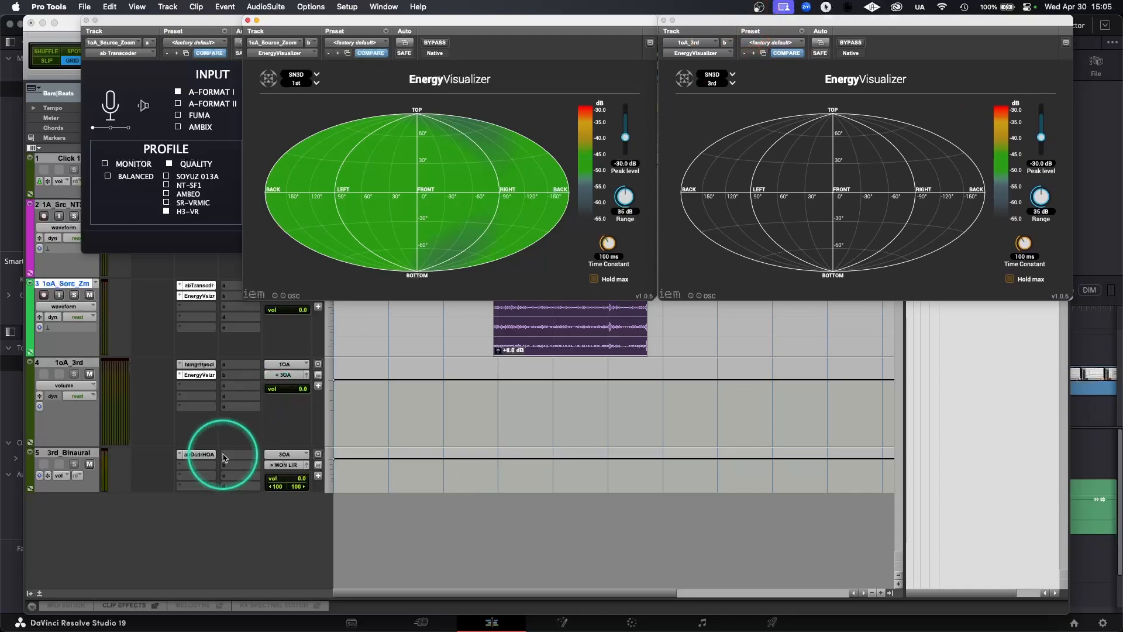
click(710, 221)
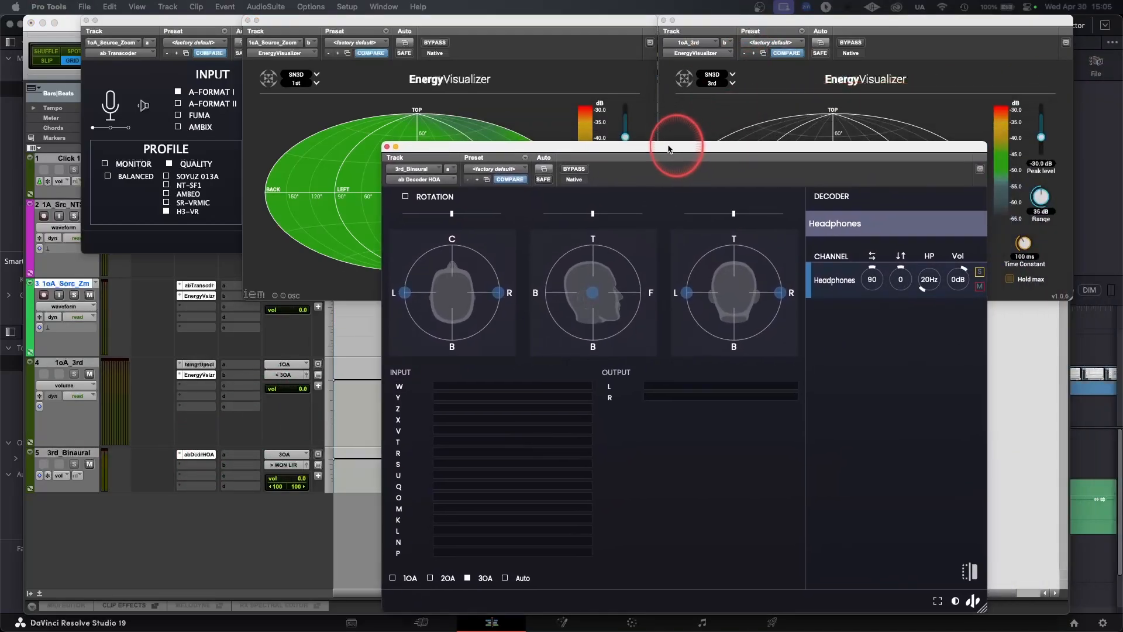
drag(672, 146, 773, 156)
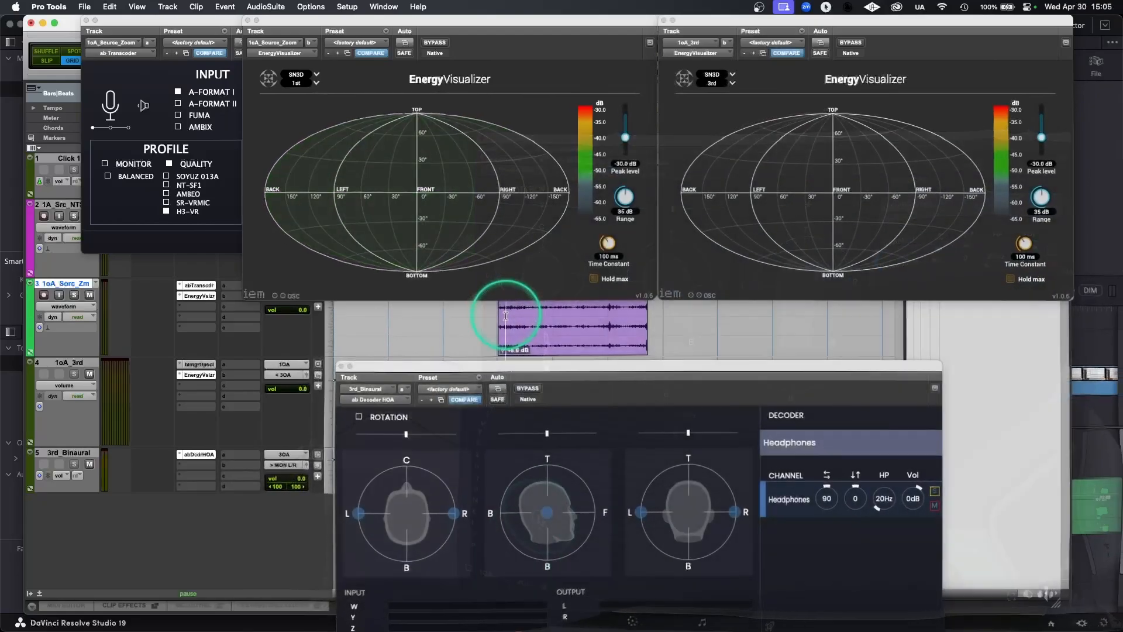
drag(524, 367, 509, 275)
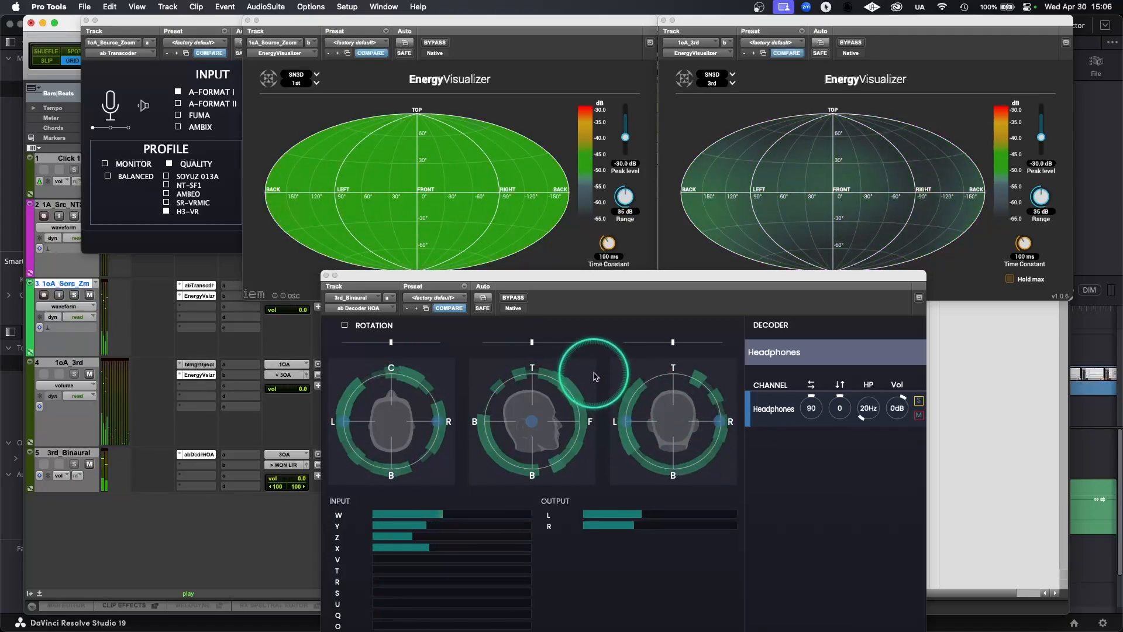
click(238, 540)
key(space)
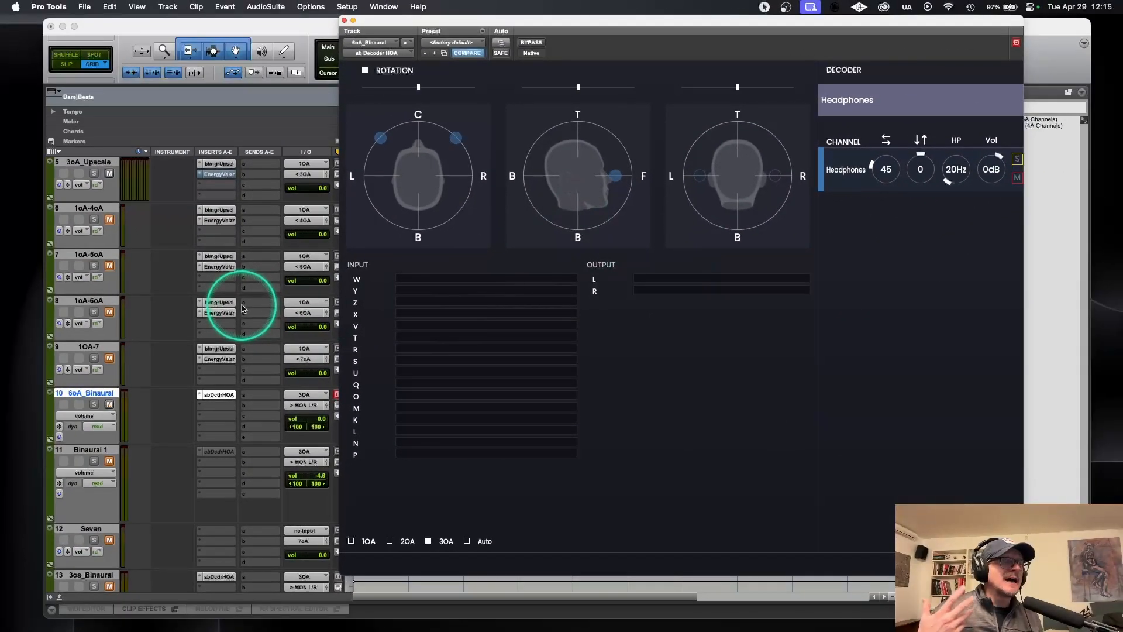
Step: In the IEM_TEST session, mute the 3oA_Upscale track, unmute 1oA-4oA and open the 1oA-4oA EnergyVisualizer
scroll(196, 292, up, 4)
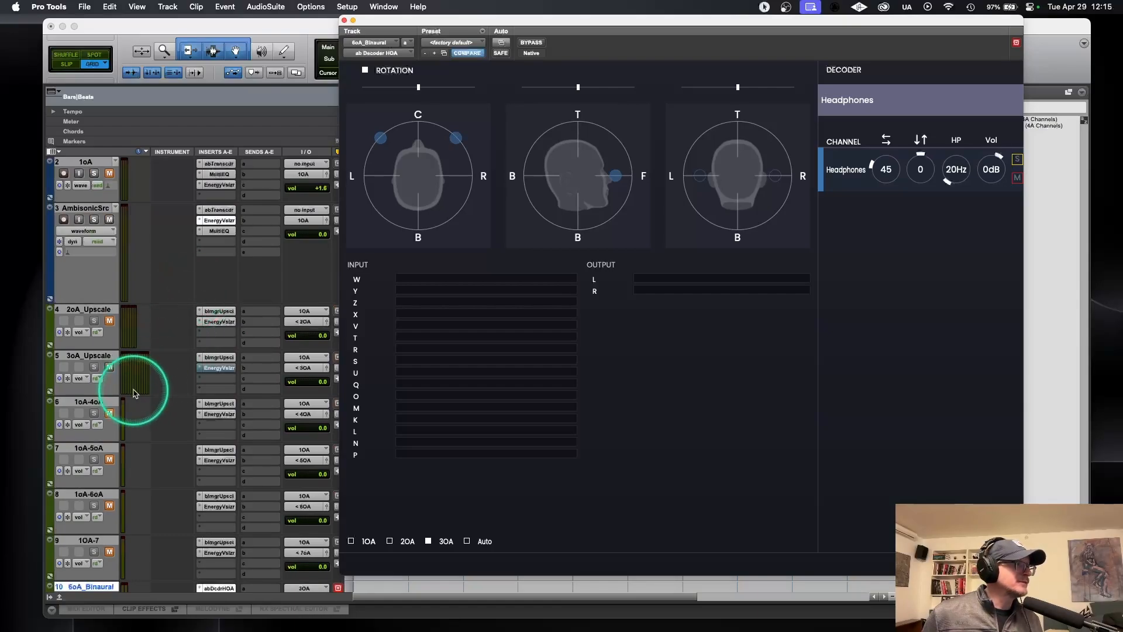
click(110, 366)
click(109, 413)
click(220, 409)
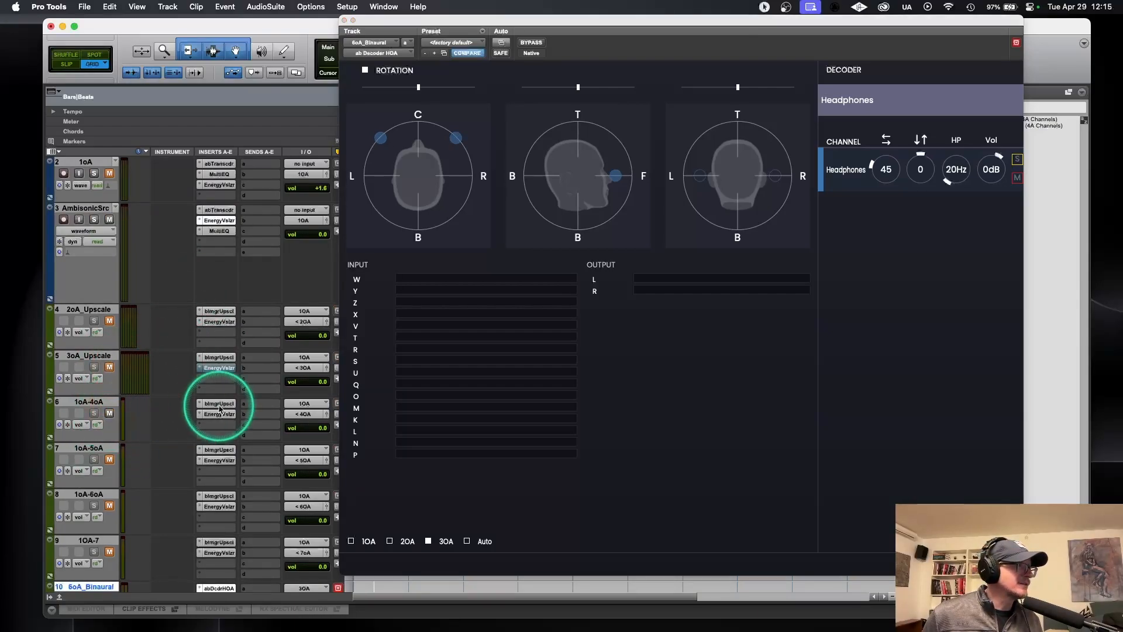
click(220, 414)
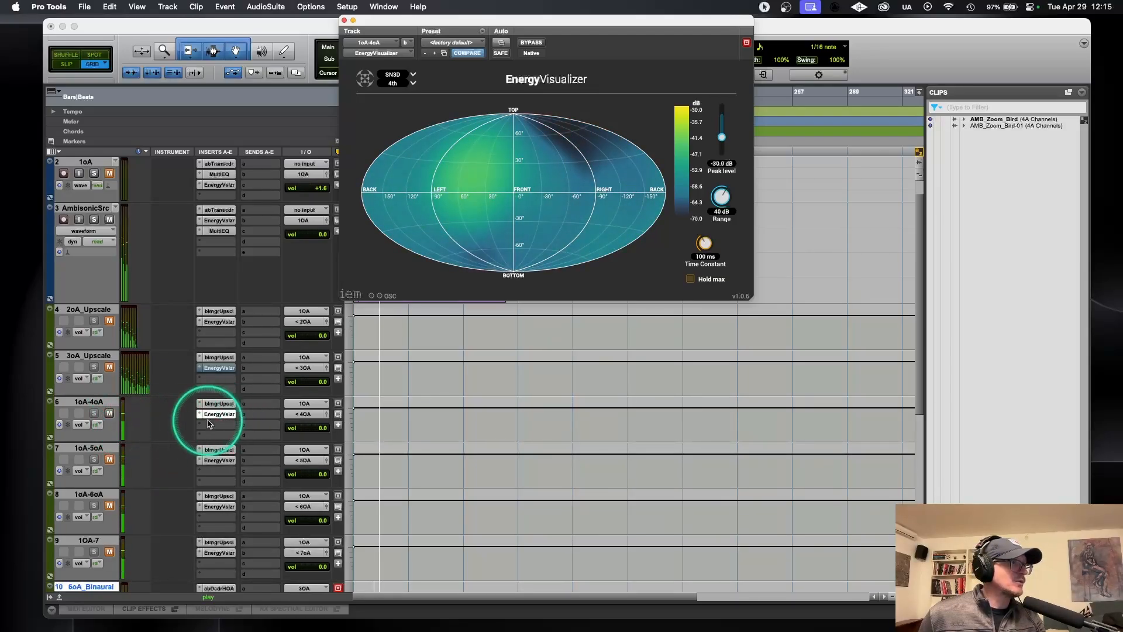
Step: Set the 6oA_Binaural track's input to 4OA and switch its ab Decoder HOA to 4OA
click(265, 318)
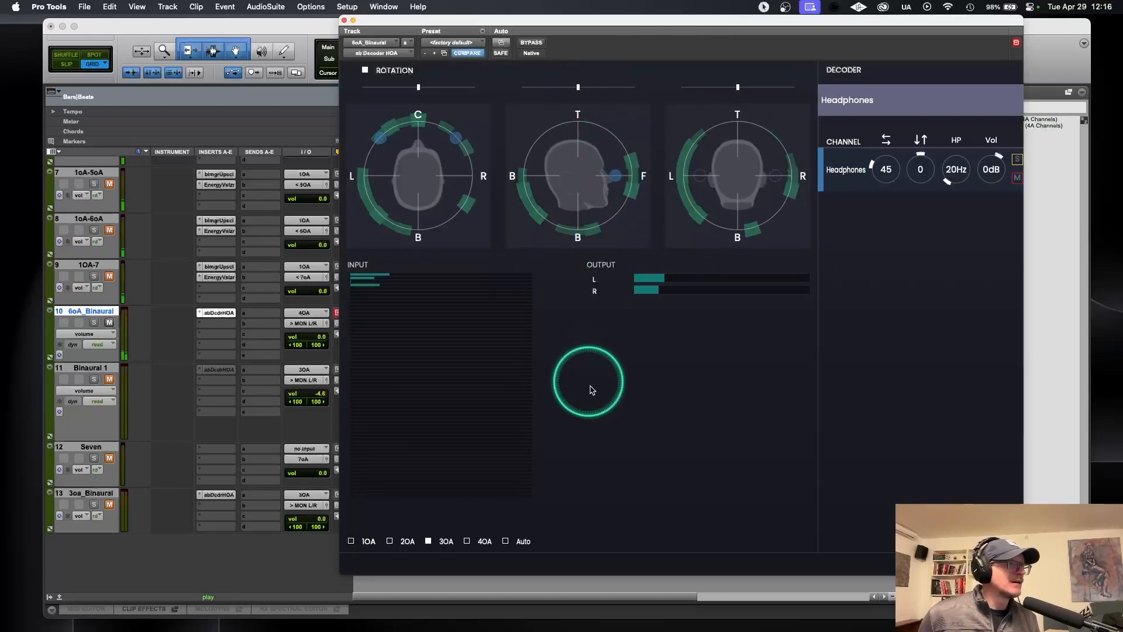
click(476, 541)
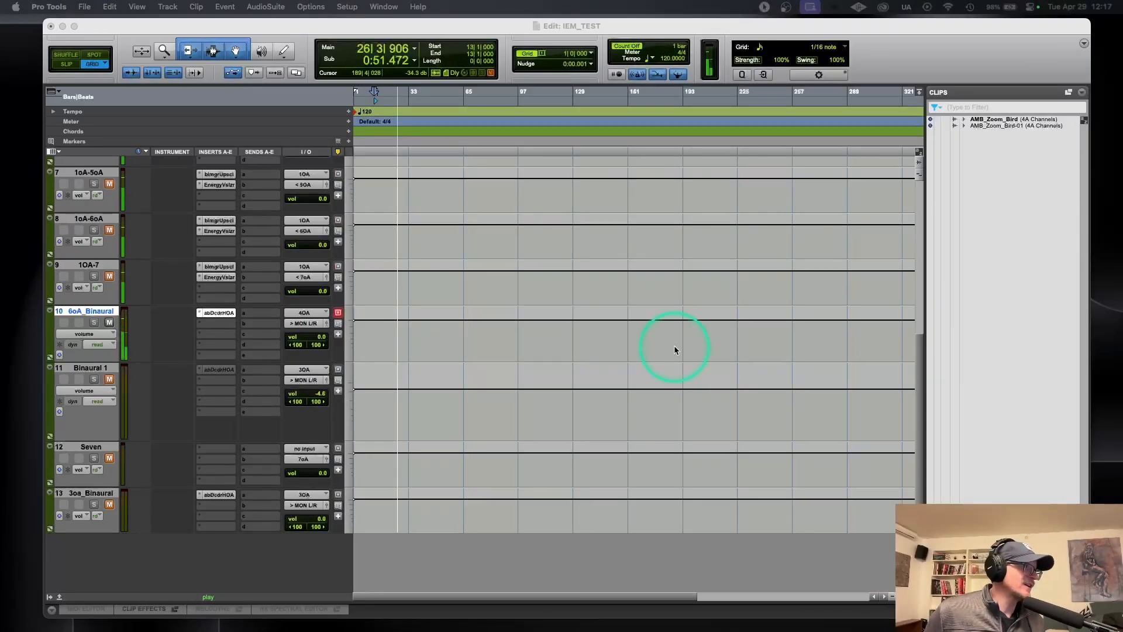
Step: Open the EnergyVisualizers of the AmbisonicSrc and 2oA_Upscale tracks and arrange them next to each other
scroll(240, 333, up, 10)
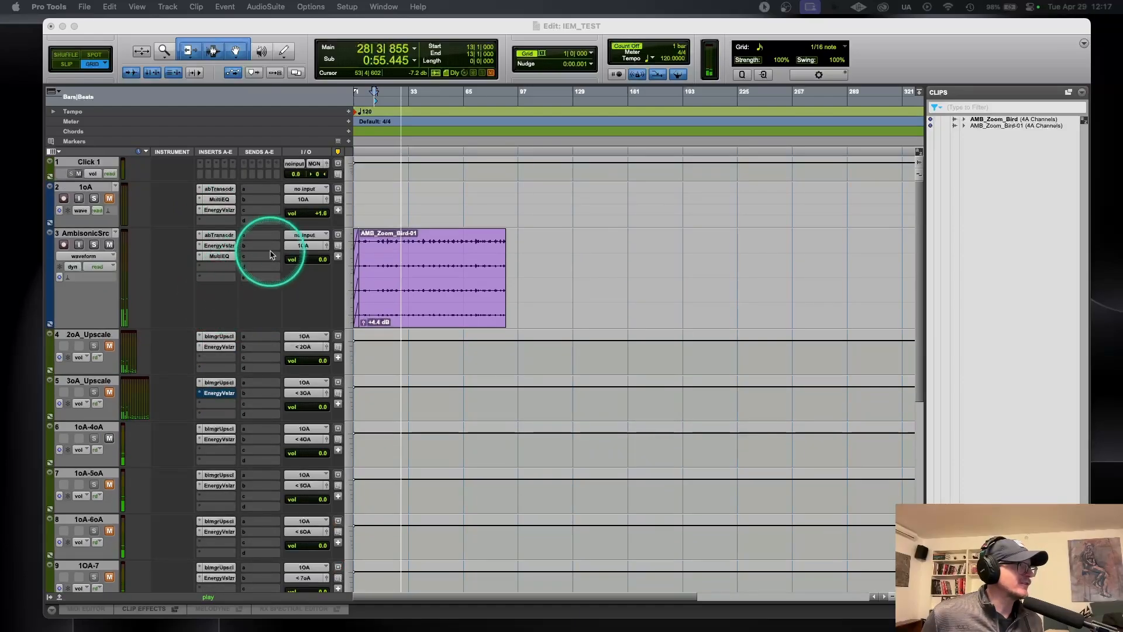
click(219, 246)
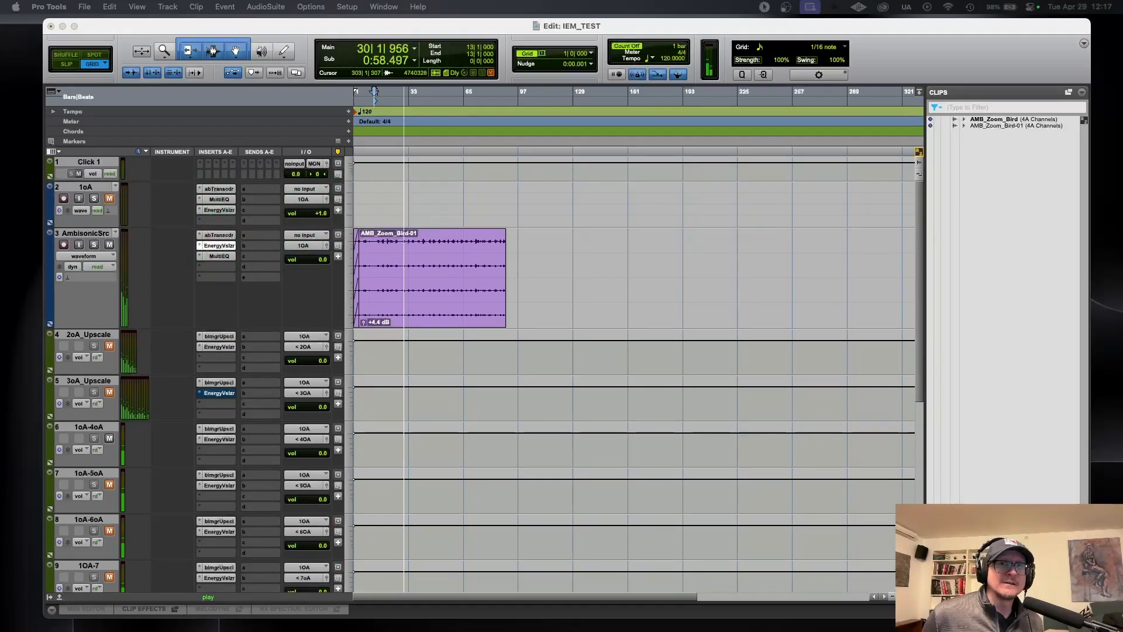
drag(150, 46, 90, 17)
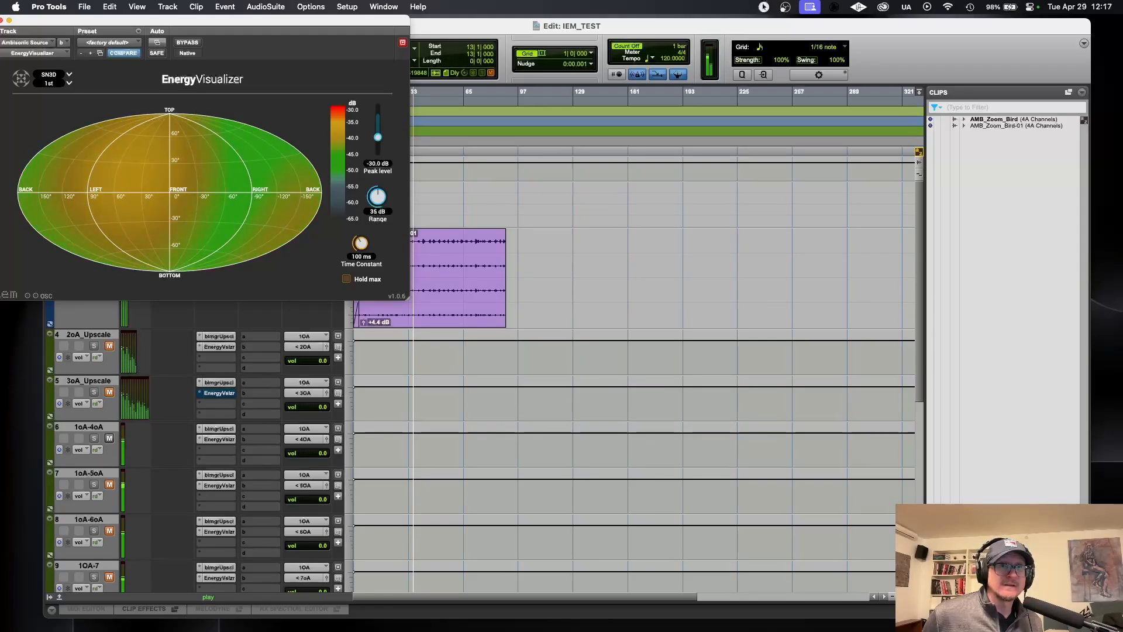
click(219, 347)
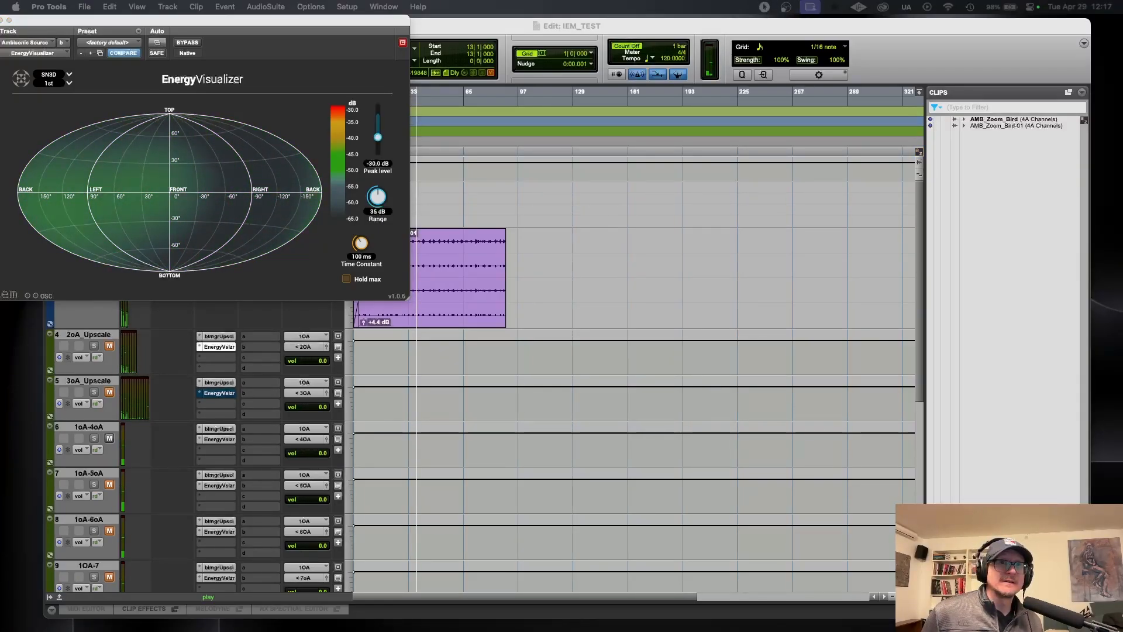
drag(895, 26, 538, 27)
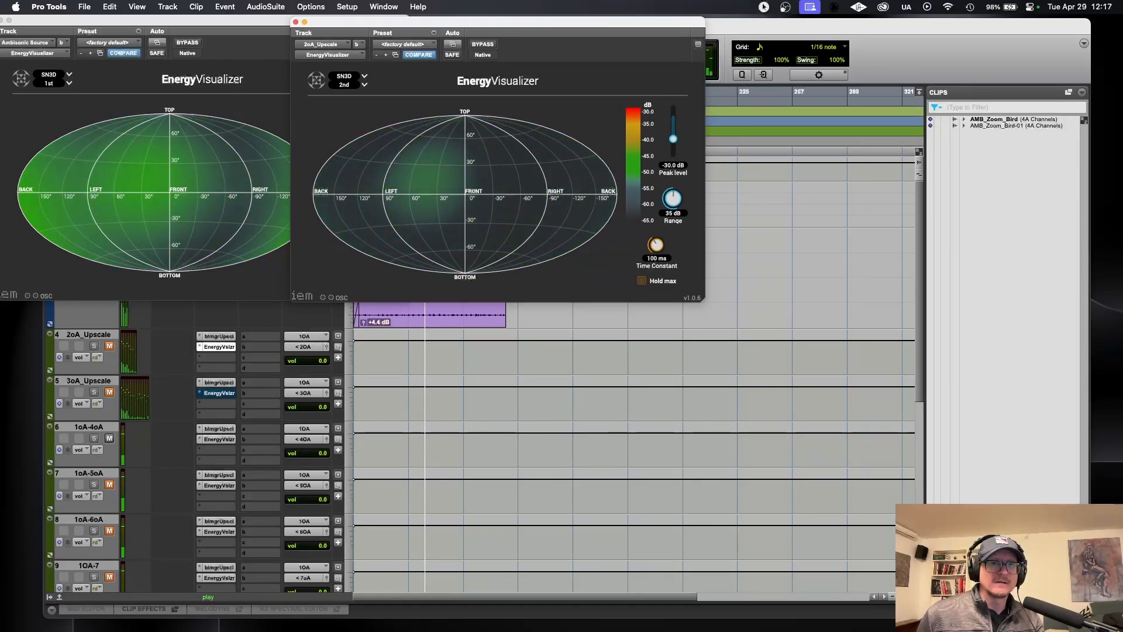
Step: Take the 3oA_Upscale EnergyVisualizer out of bypass and reopen the AmbisonicSrc one beside the 2oA_Upscale one
click(219, 393)
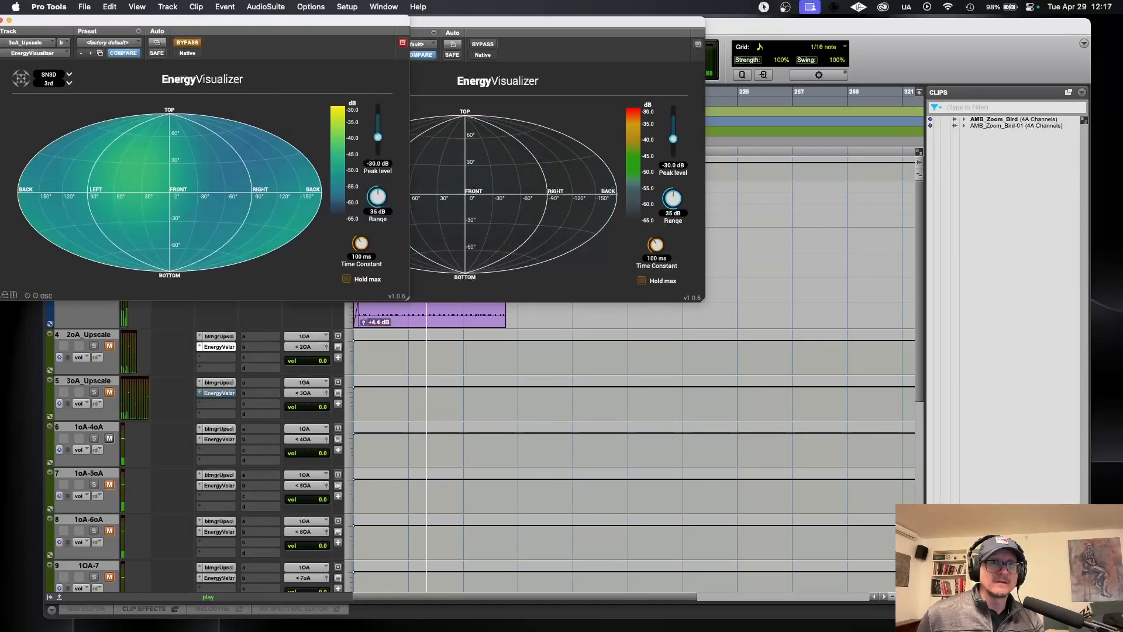
click(1, 20)
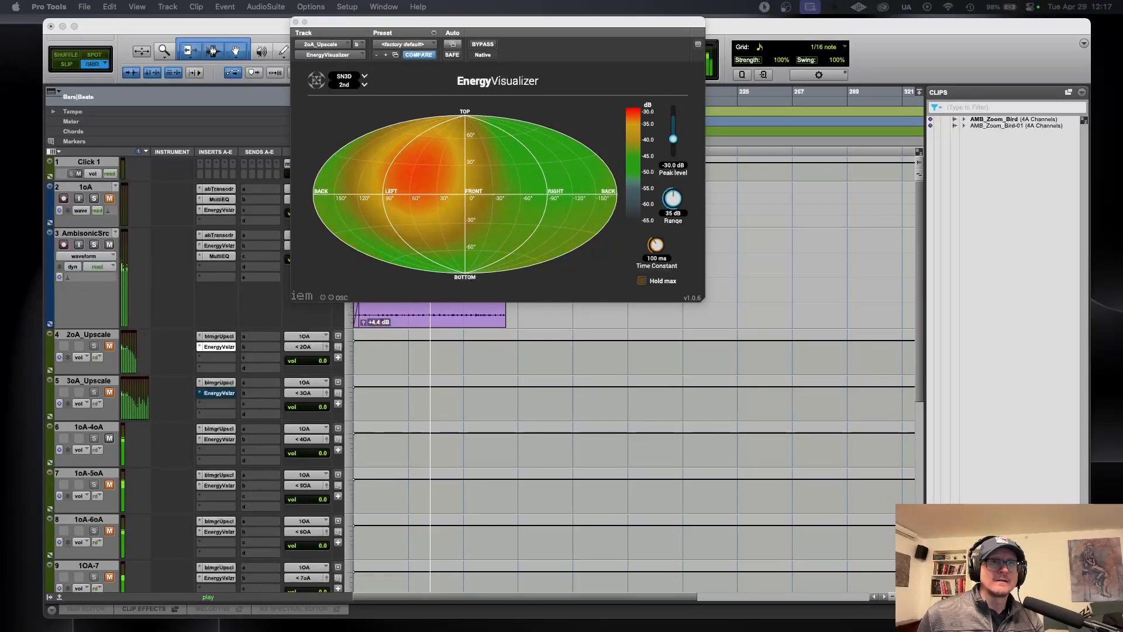
super+click(218, 393)
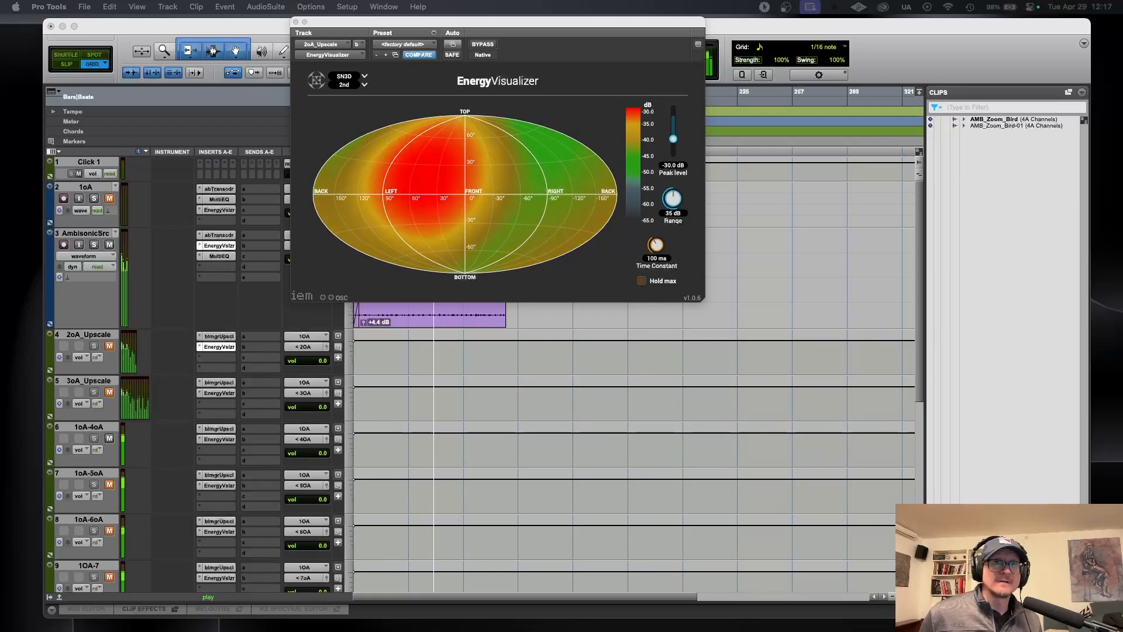
drag(2, 135, 313, 9)
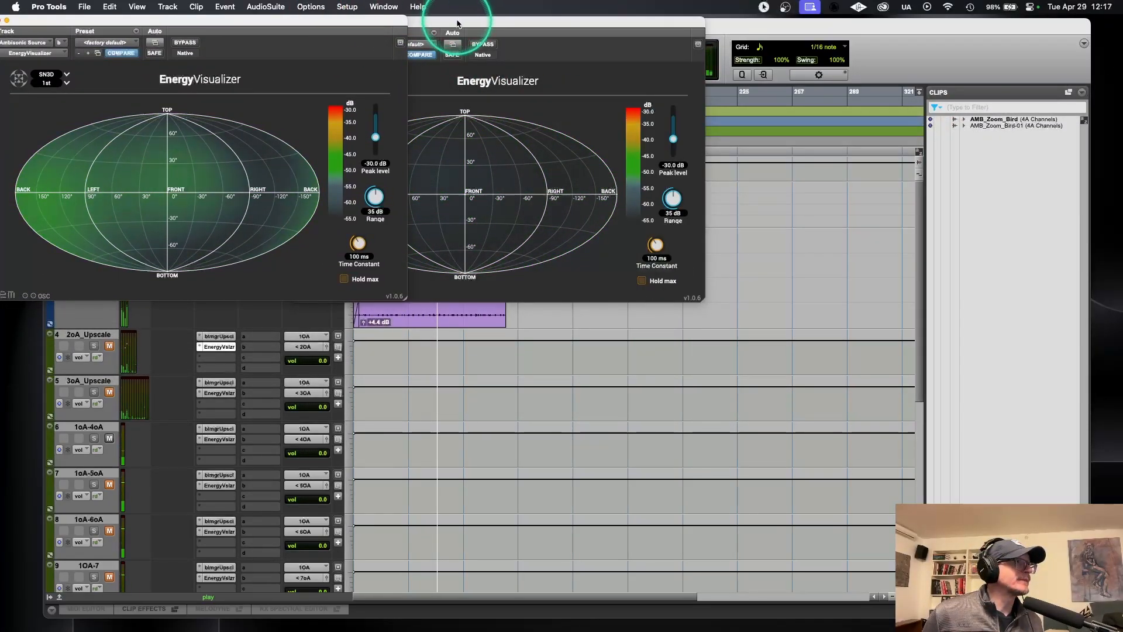
drag(457, 23, 451, 23)
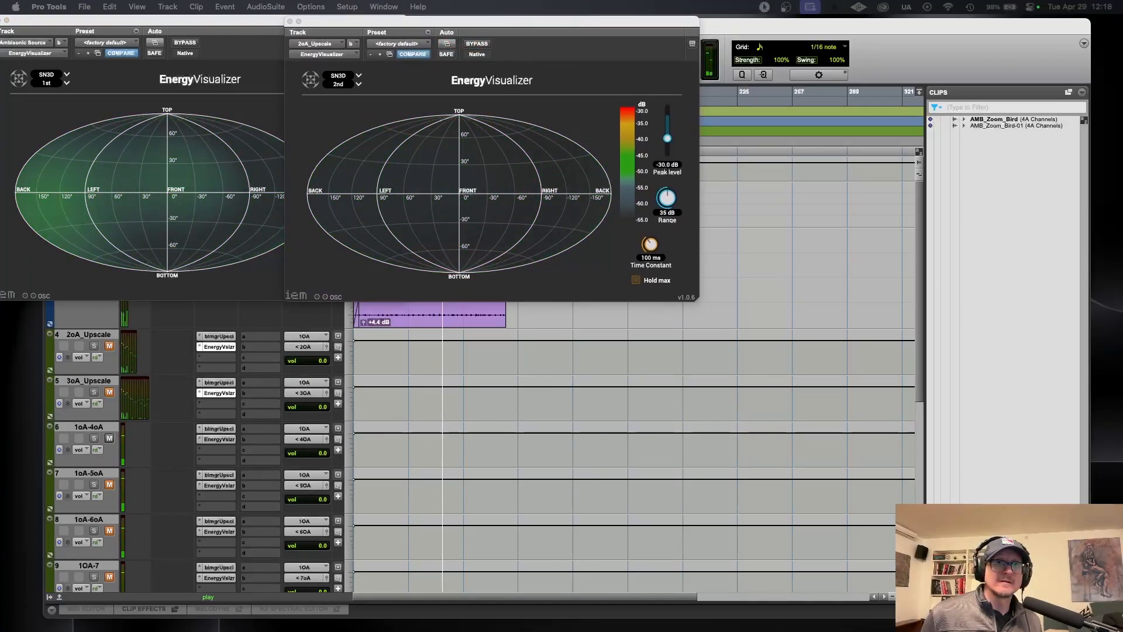
Step: Line up the 3oA_Upscale and 1oA-4oA EnergyVisualizers in the row after the first- and second-order ones, evenly spaced
drag(933, 7, 871, 11)
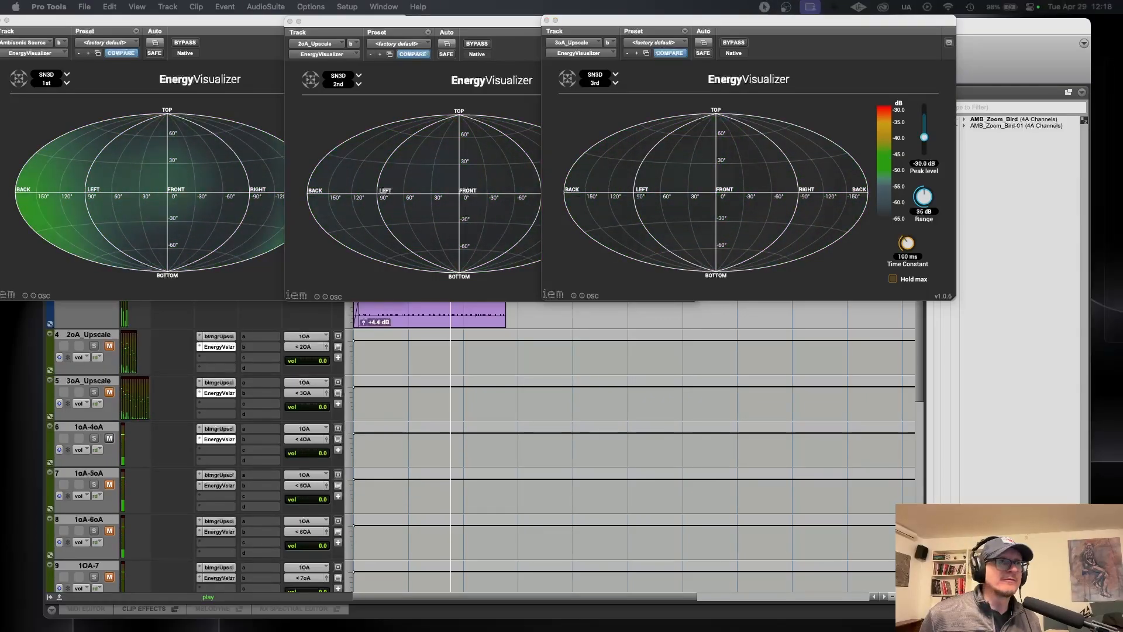
drag(1122, 18, 1086, 27)
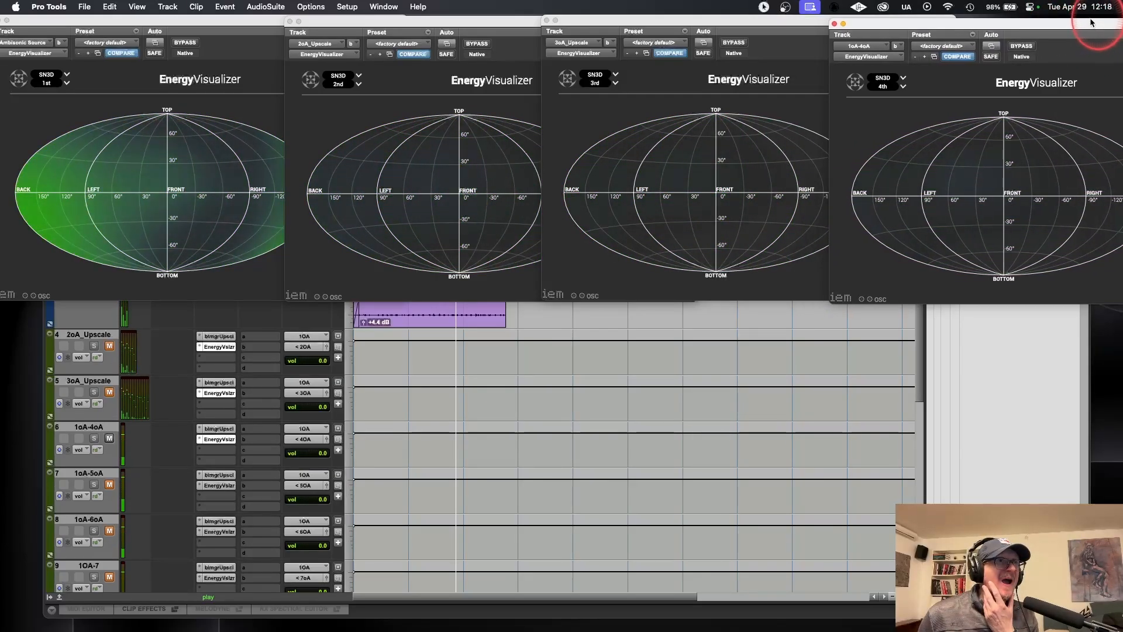
click(627, 21)
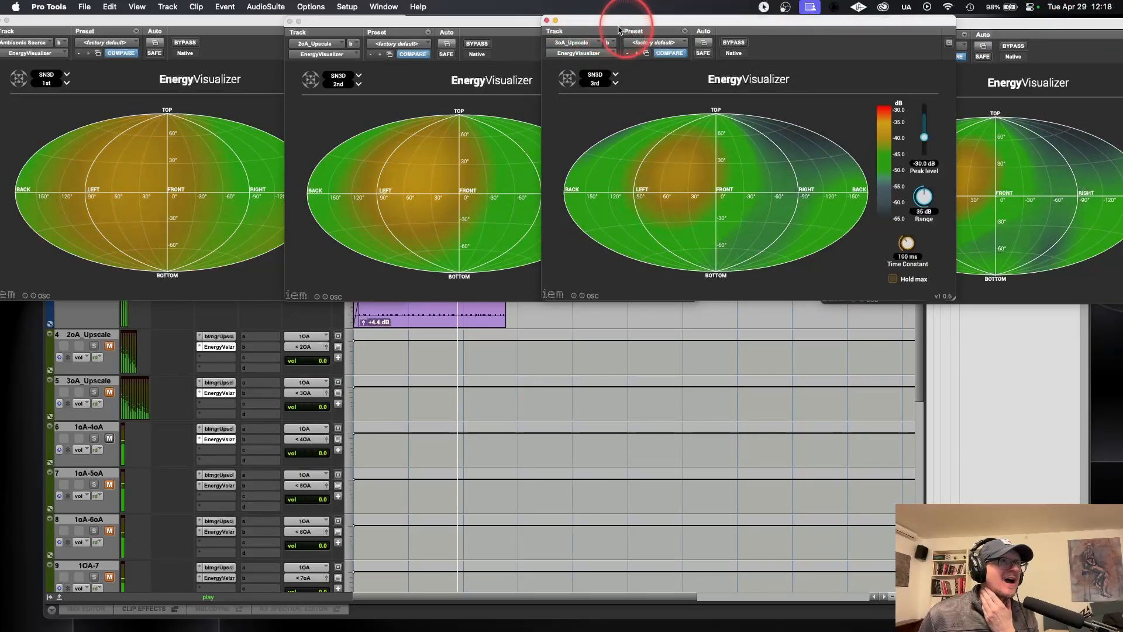
drag(622, 23, 643, 25)
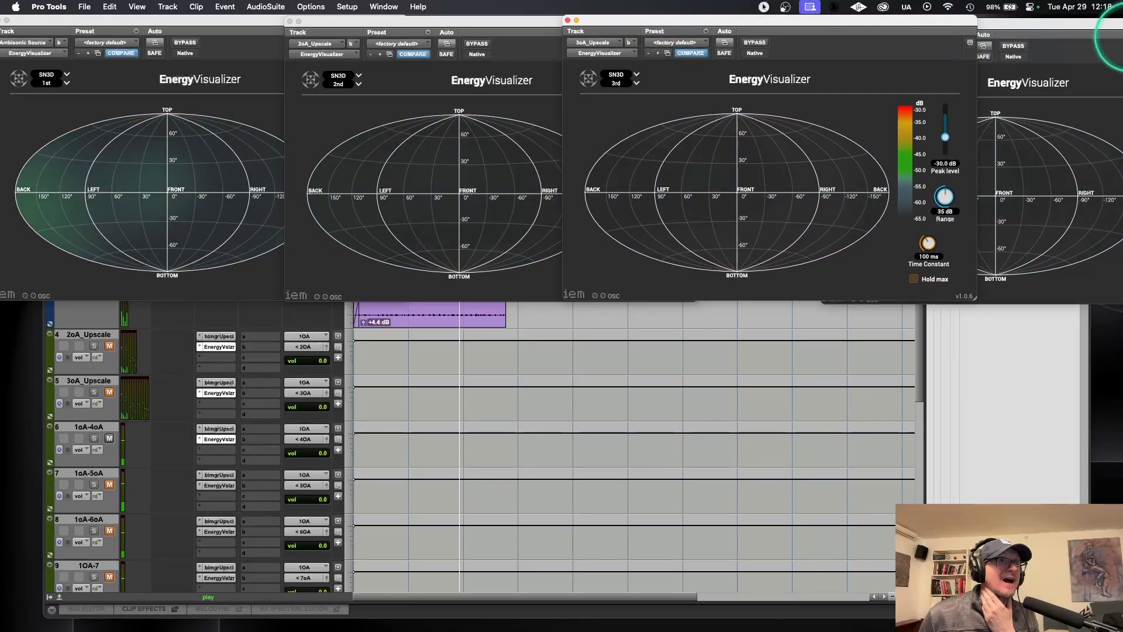
click(1115, 33)
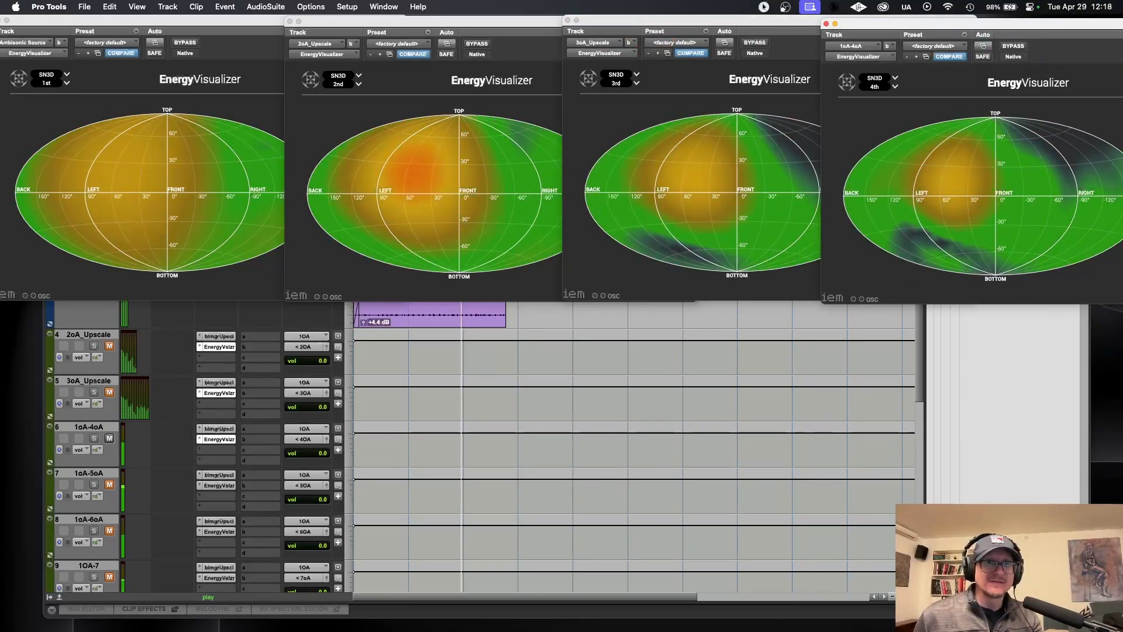
Step: Open the 1oA-5oA and 1oA-6oA EnergyVisualizers and place them in a second row, with the 6th-order one on the red-to-green scale
click(216, 486)
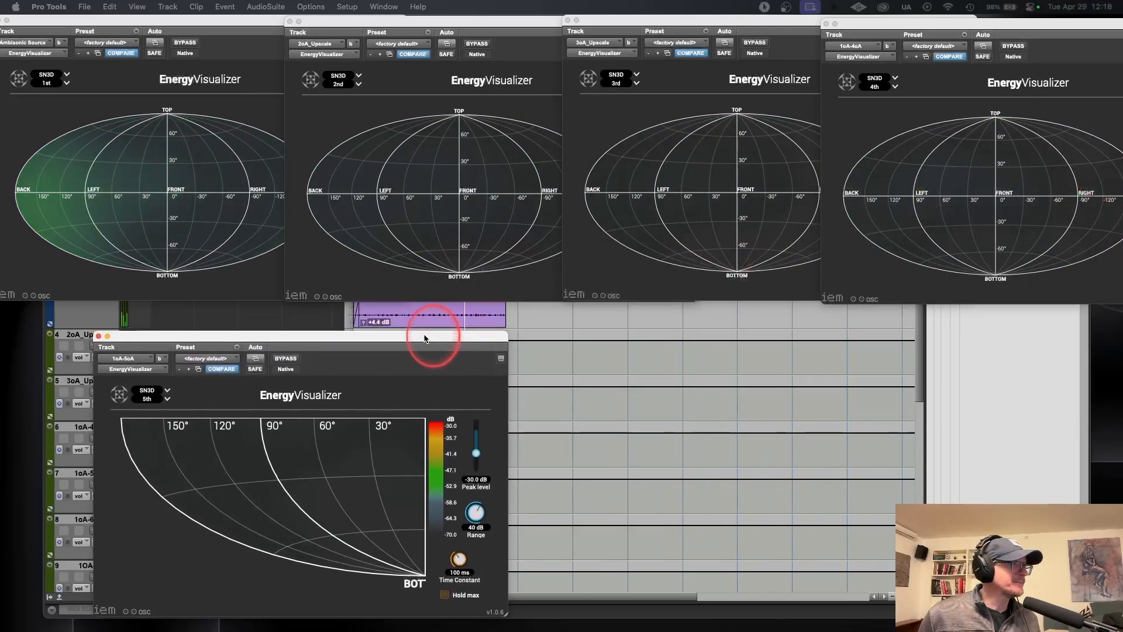
drag(431, 338, 326, 301)
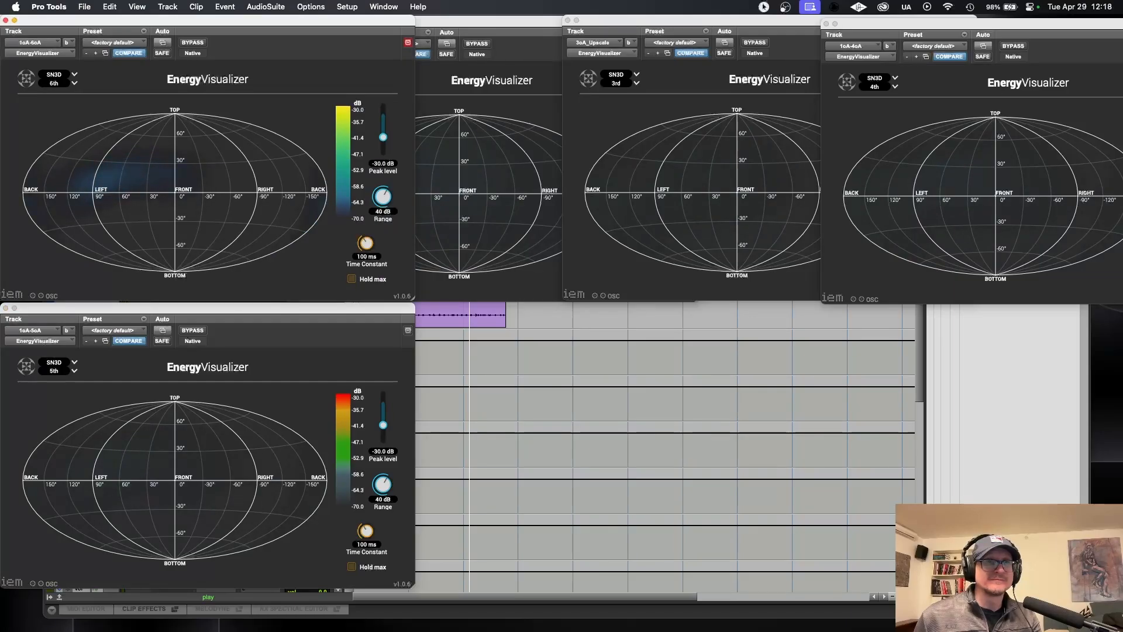
key(space)
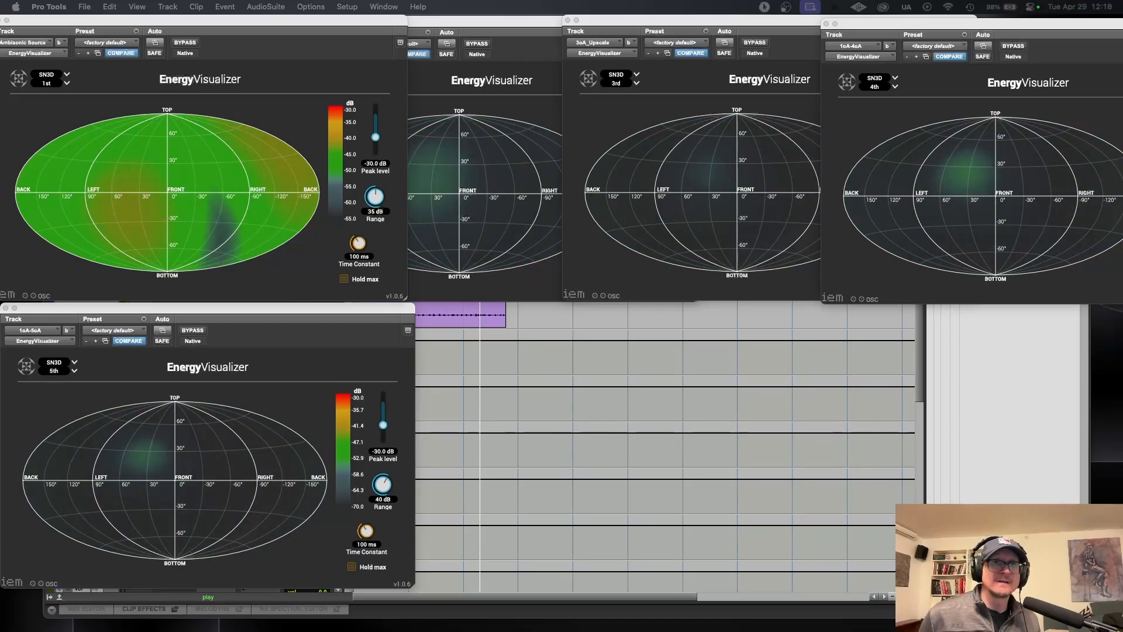
drag(795, 251, 640, 319)
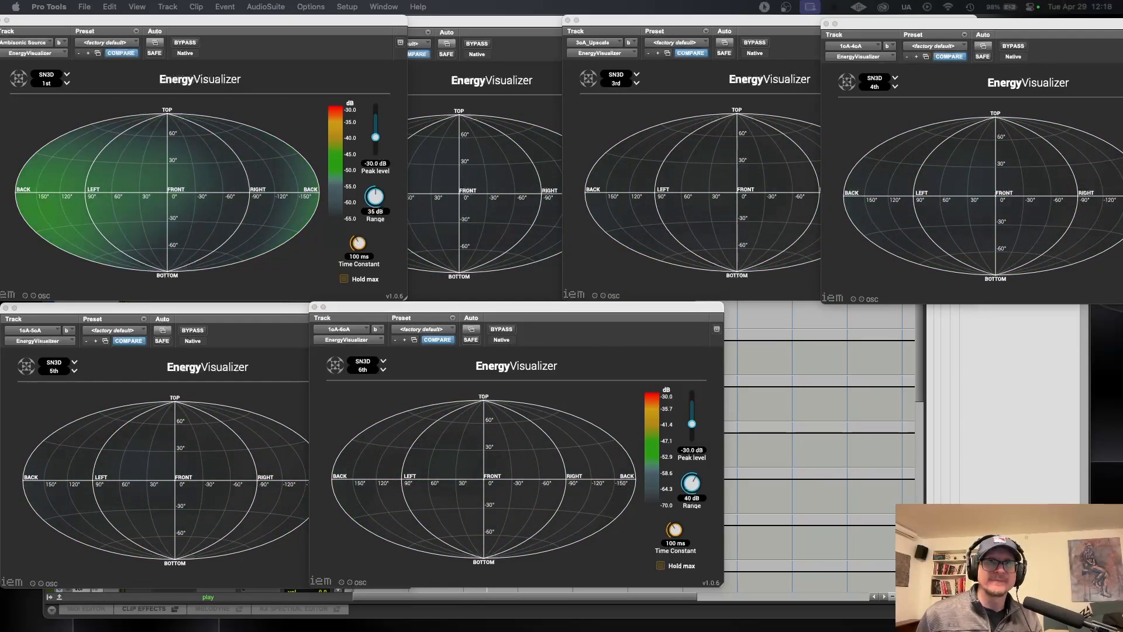
Step: Add the 1OA-7 EnergyVisualizer to the second row, space it evenly with the 1oA-6oA one and stop playback
drag(1122, 218, 1016, 310)
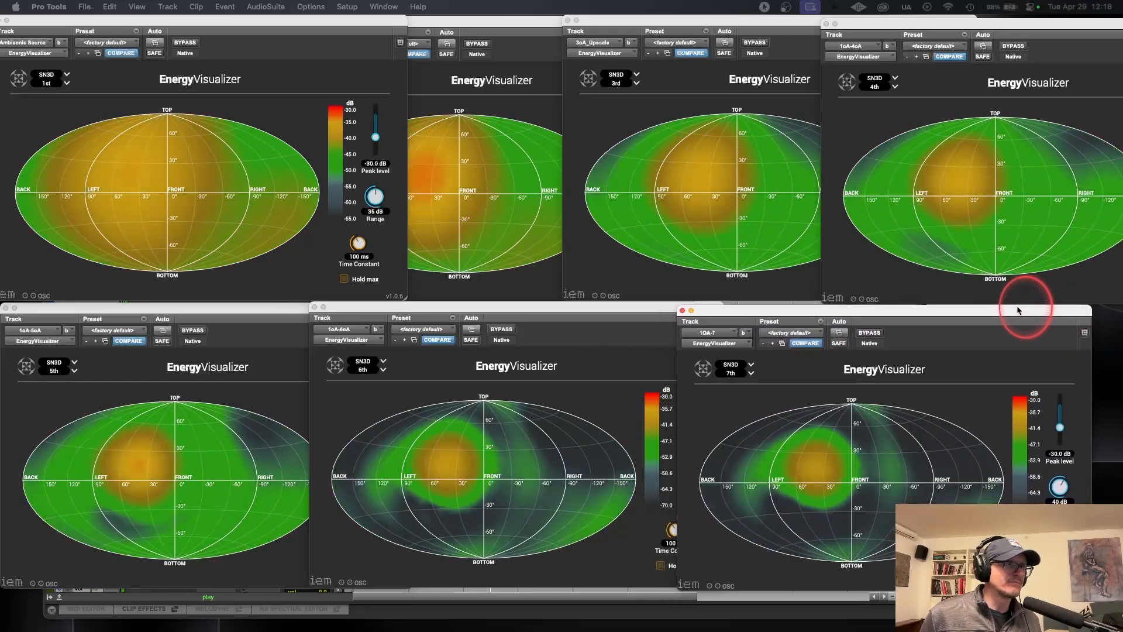
drag(587, 316, 616, 315)
click(860, 319)
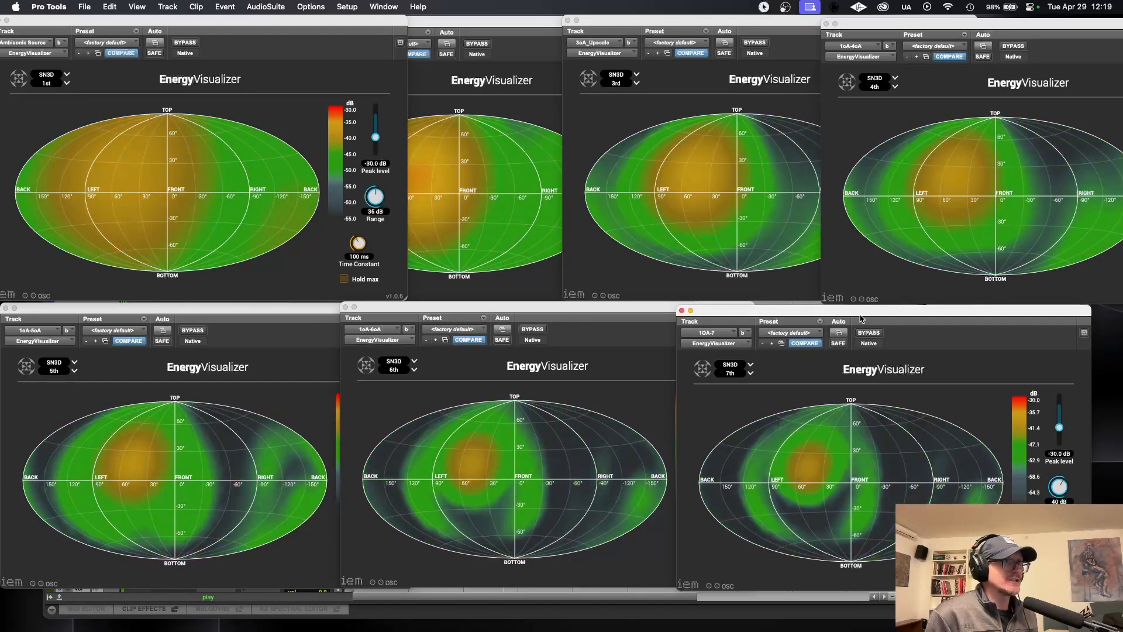
key(space)
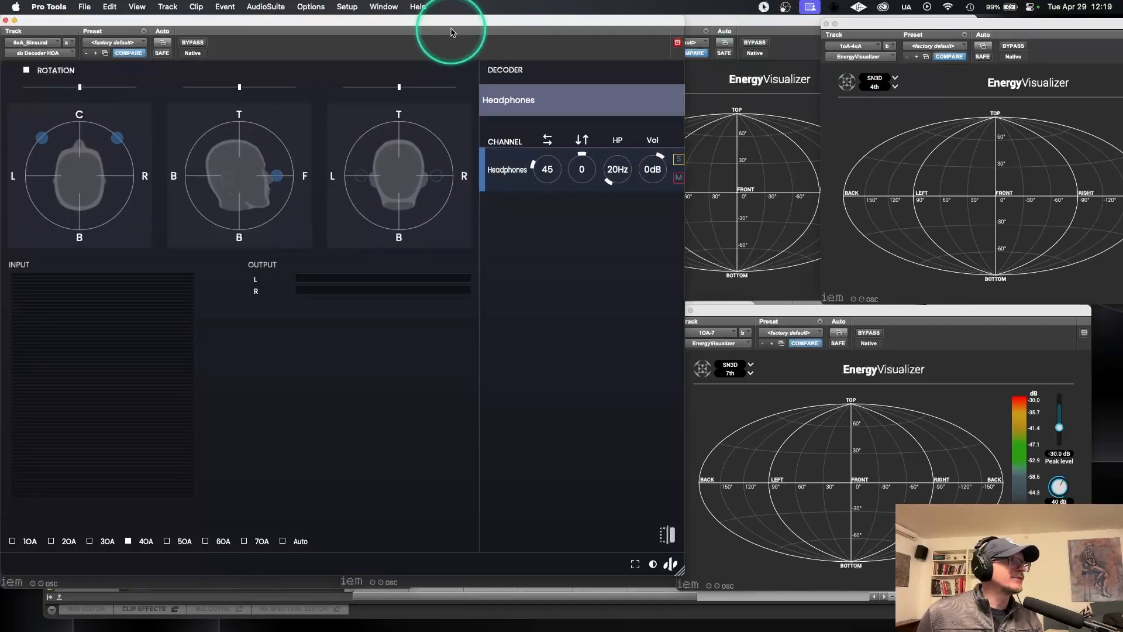
Step: Bring the ab Decoder HOA window to the middle, set its decoding order to 7OA and start playback
click(544, 20)
drag(487, 19, 676, 6)
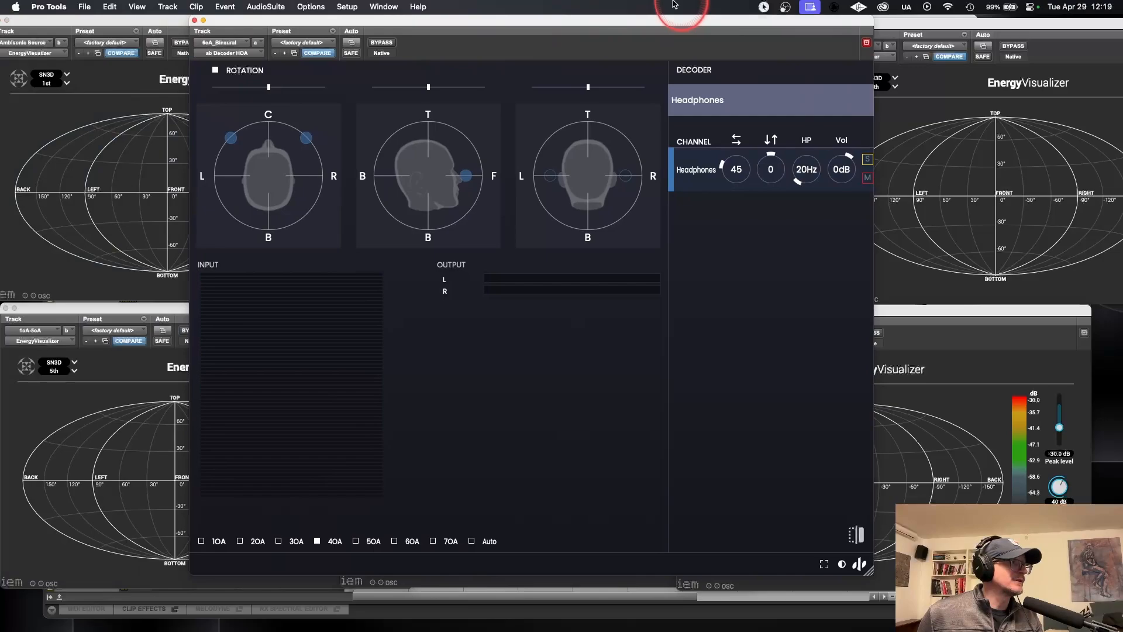
click(446, 544)
key(space)
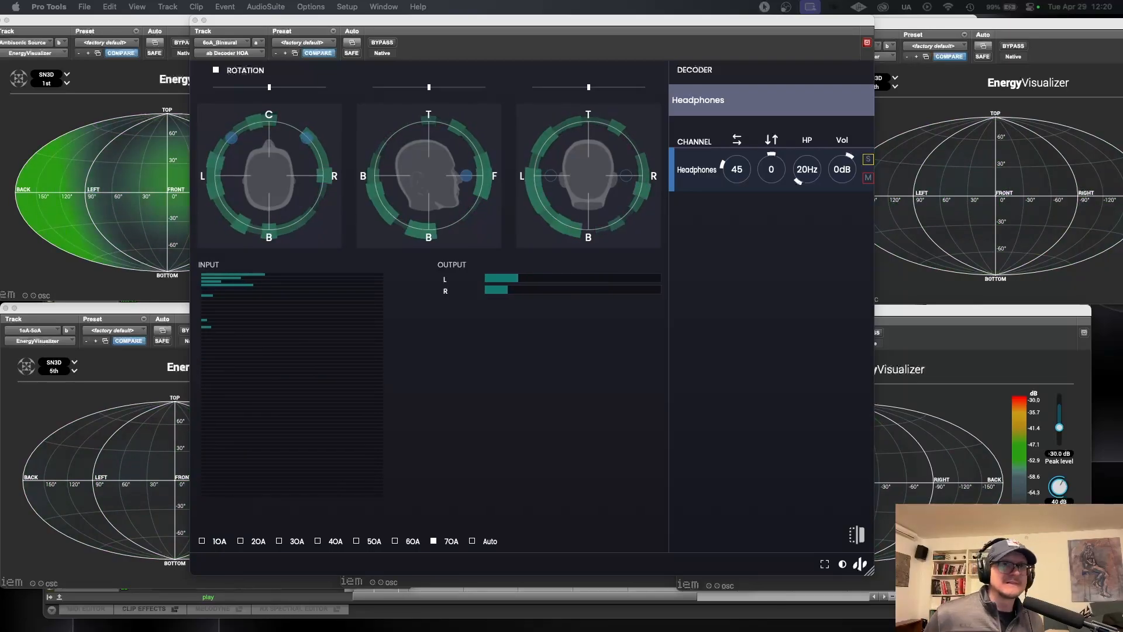
Step: Move the binaural decoder out of the way and place the 1OA-7 EnergyVisualizer directly beside the first-order source's one
drag(574, 22, 1122, 64)
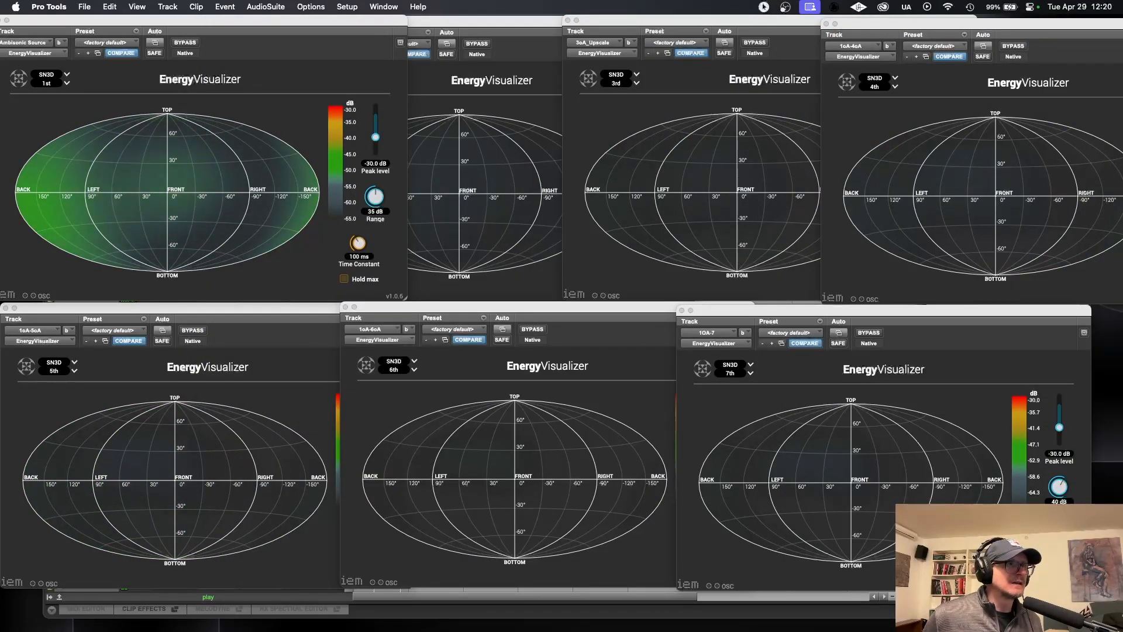
drag(882, 314, 464, 131)
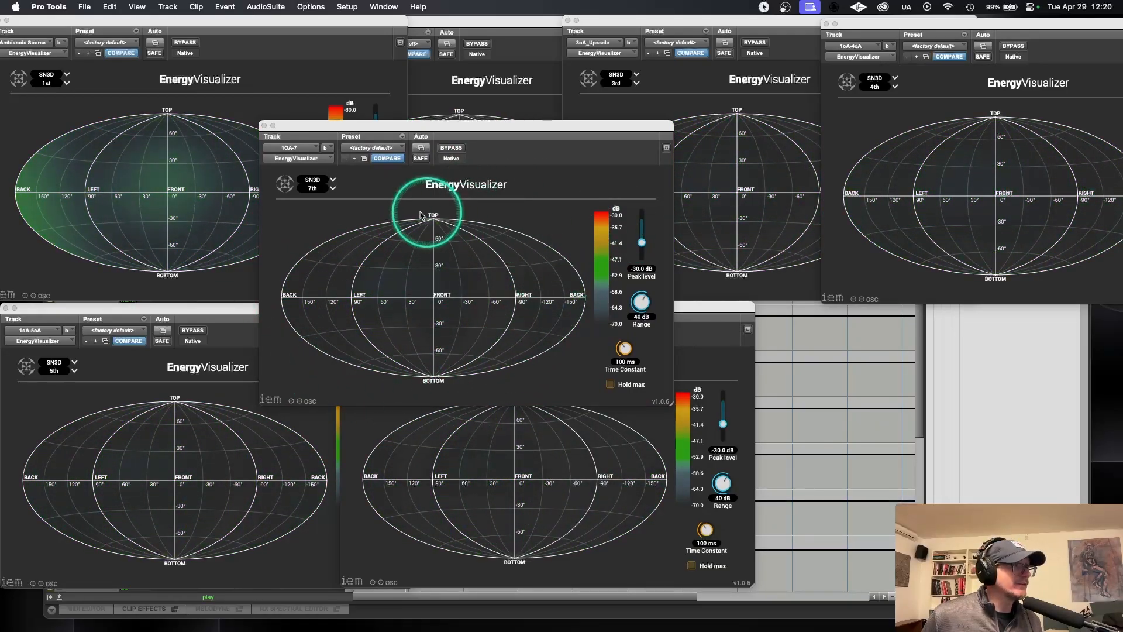
drag(451, 125, 576, 21)
Step: Compare the first-order, fourth-order and seventh-order energy displays during playback, and check the binaural decoder's input and output meters
click(82, 182)
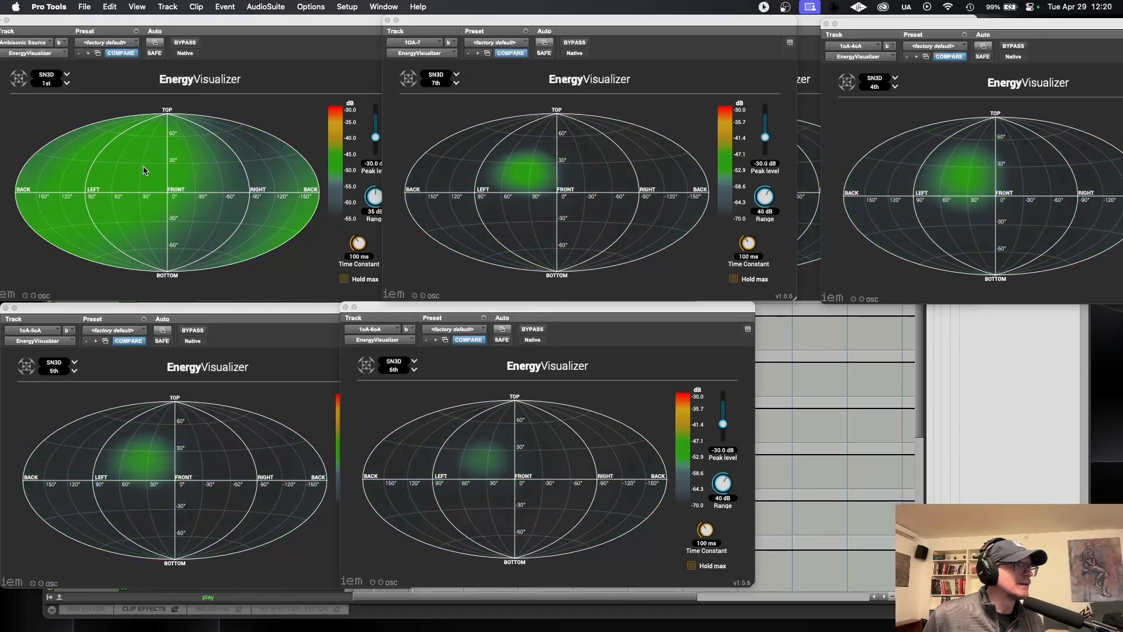
click(241, 289)
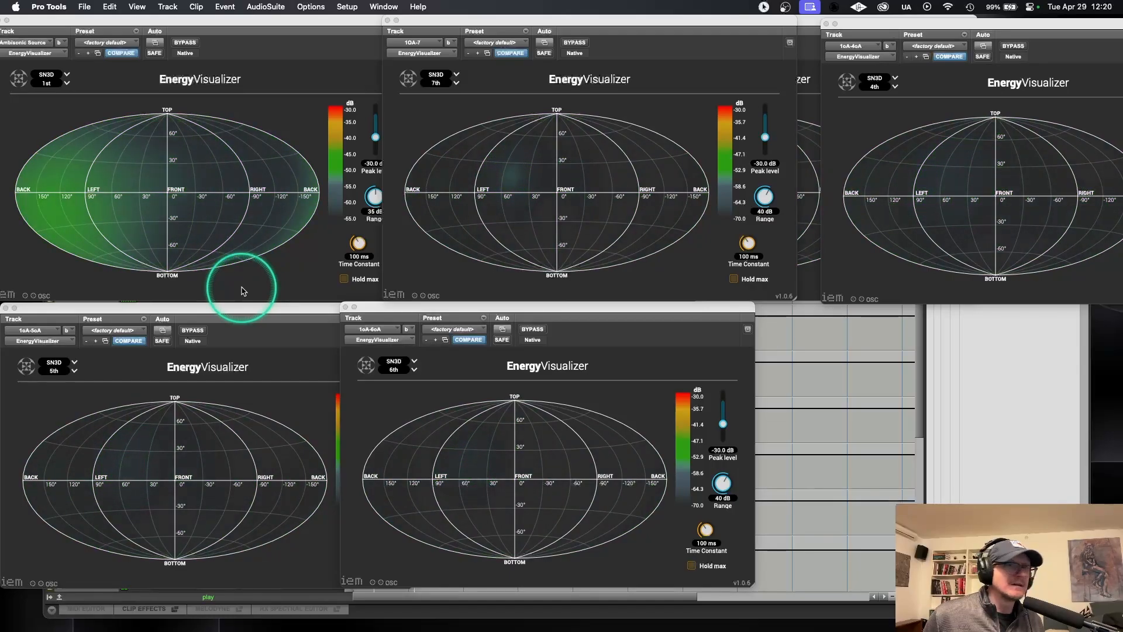
click(1047, 182)
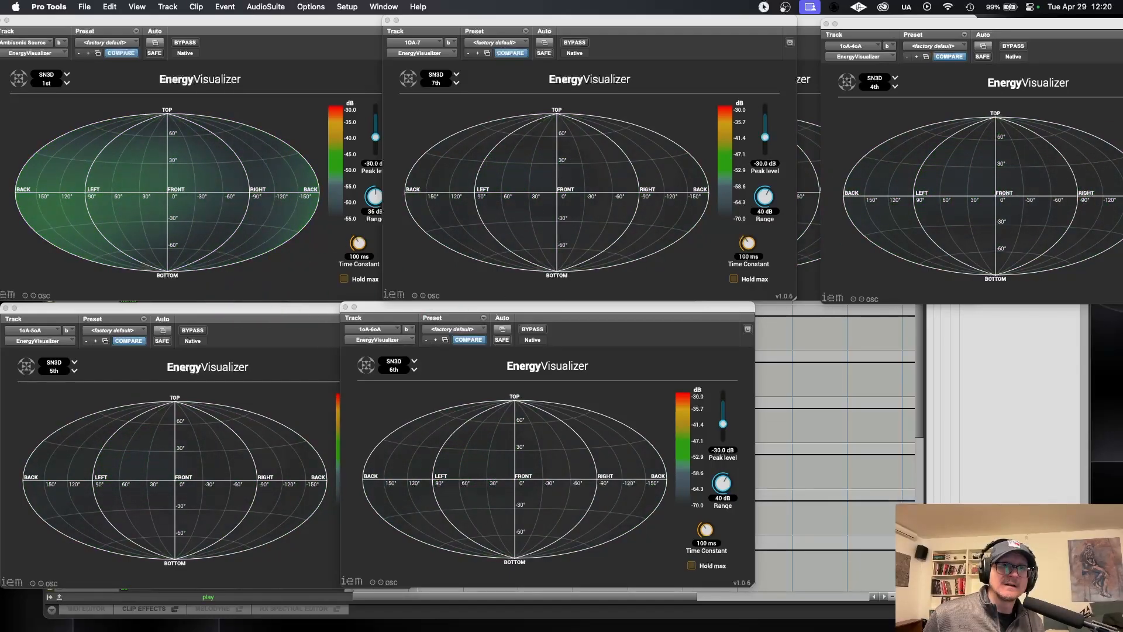
drag(1122, 35, 249, 28)
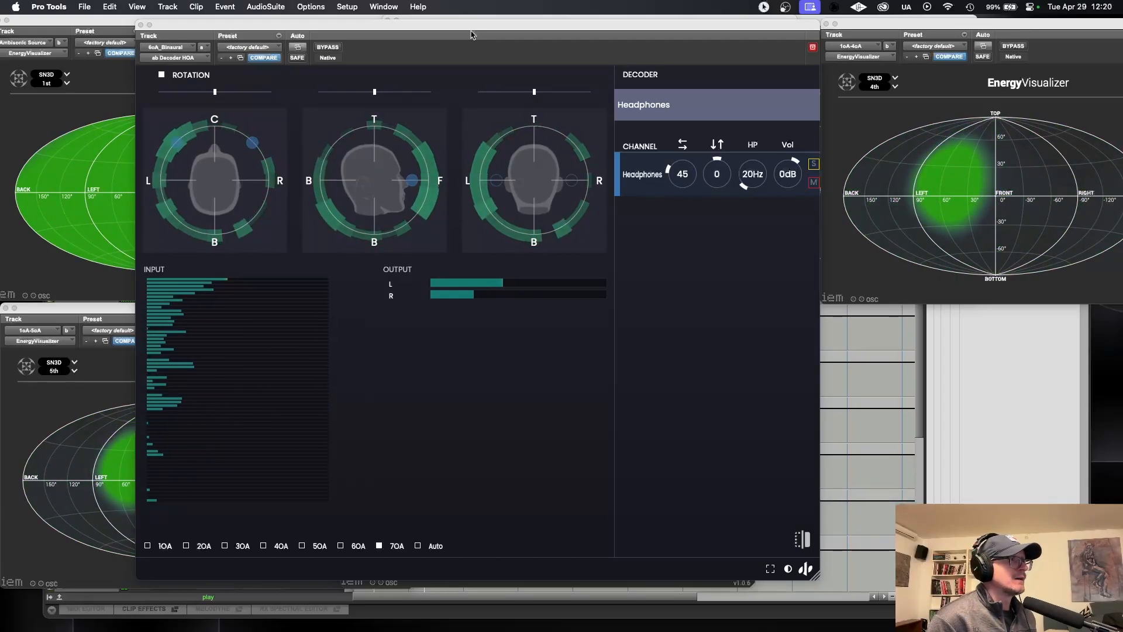
click(1062, 198)
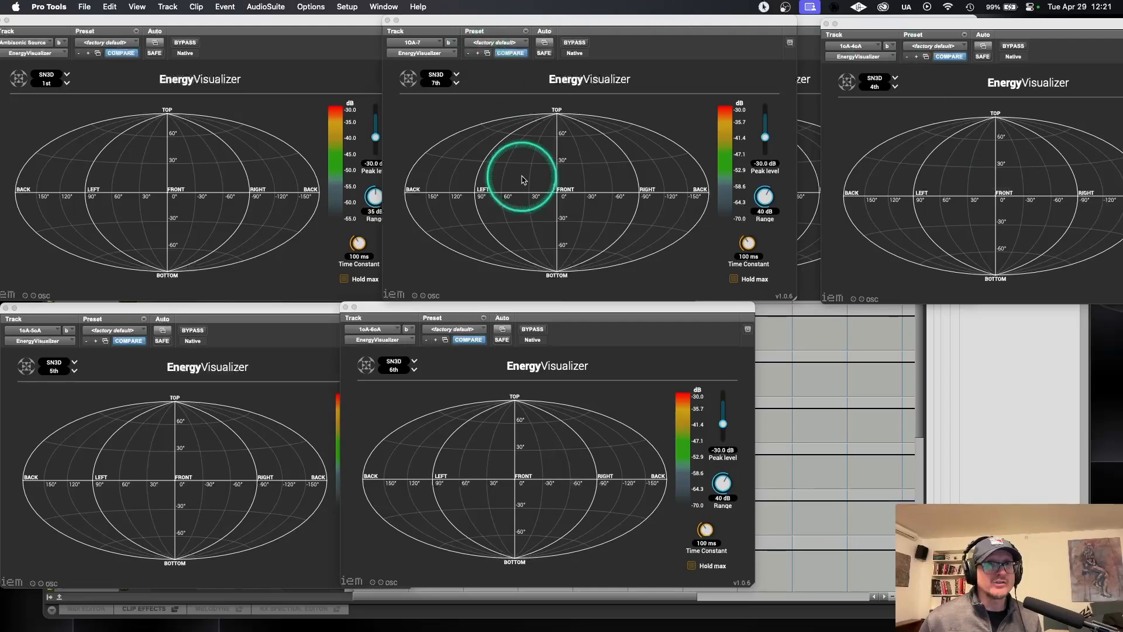
Step: Switch to Safari and show the full web address of the IEM Plug-in Suite download page
click(49, 7)
click(68, 28)
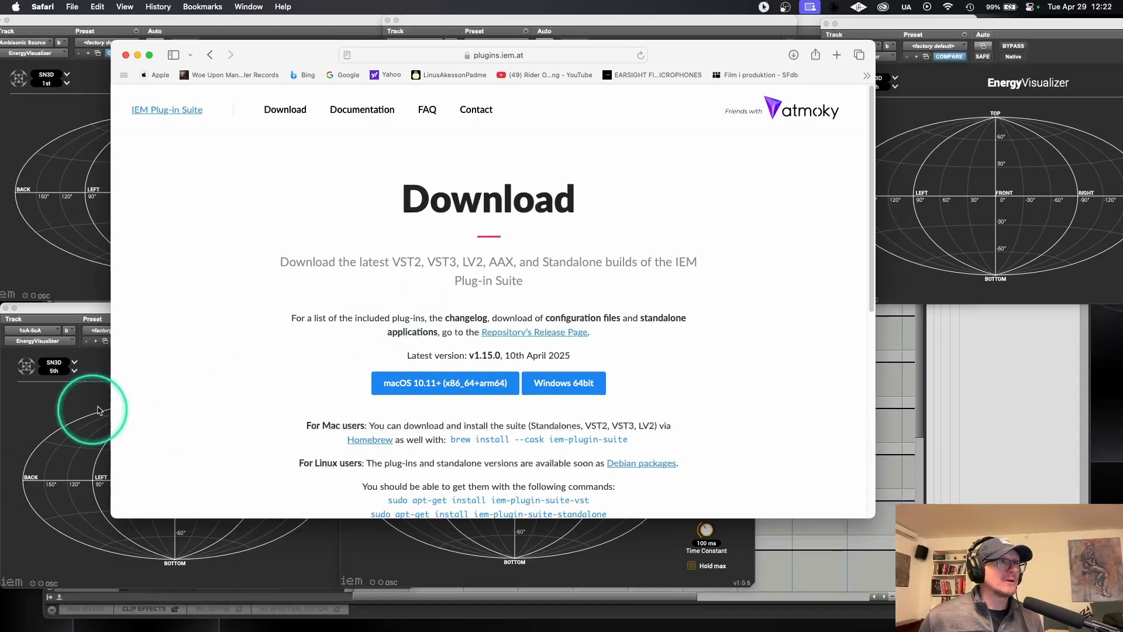
click(562, 56)
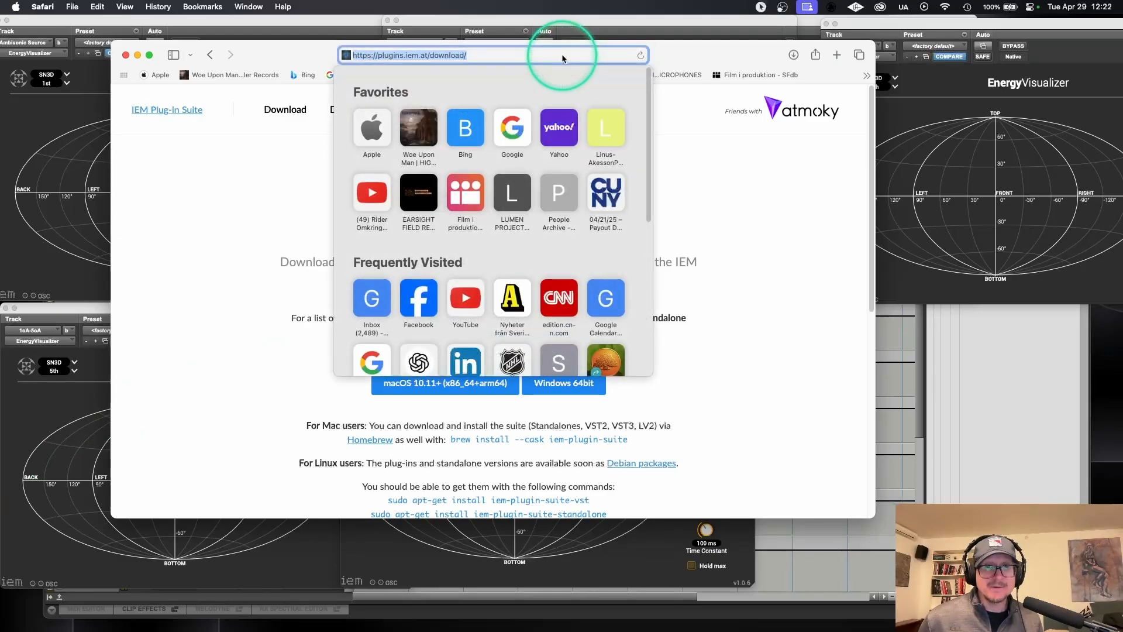
key(Escape)
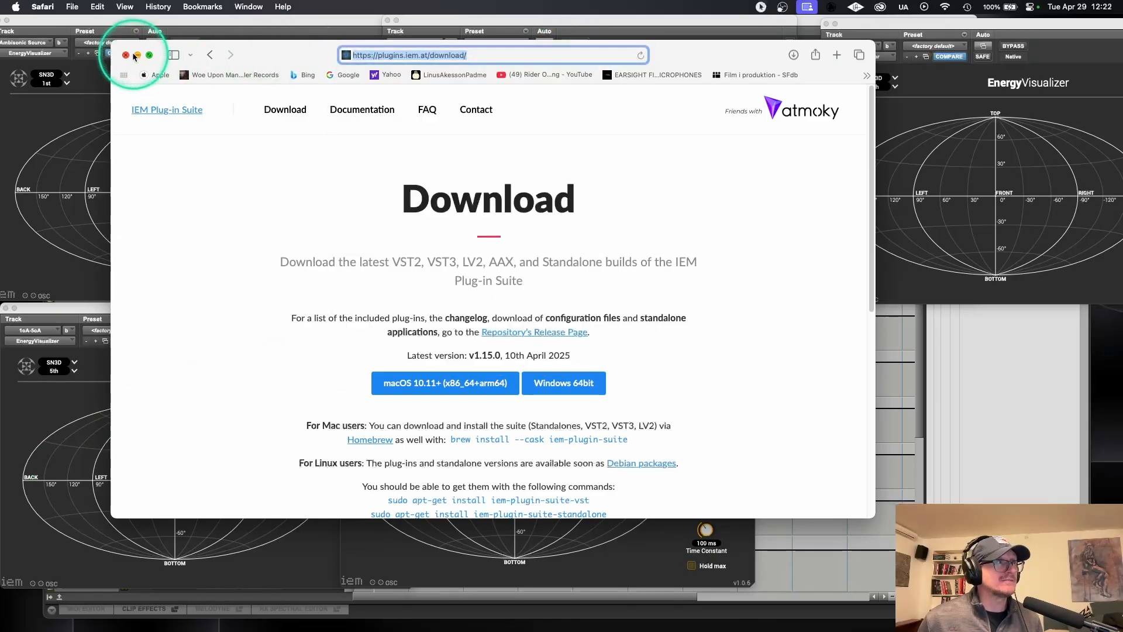